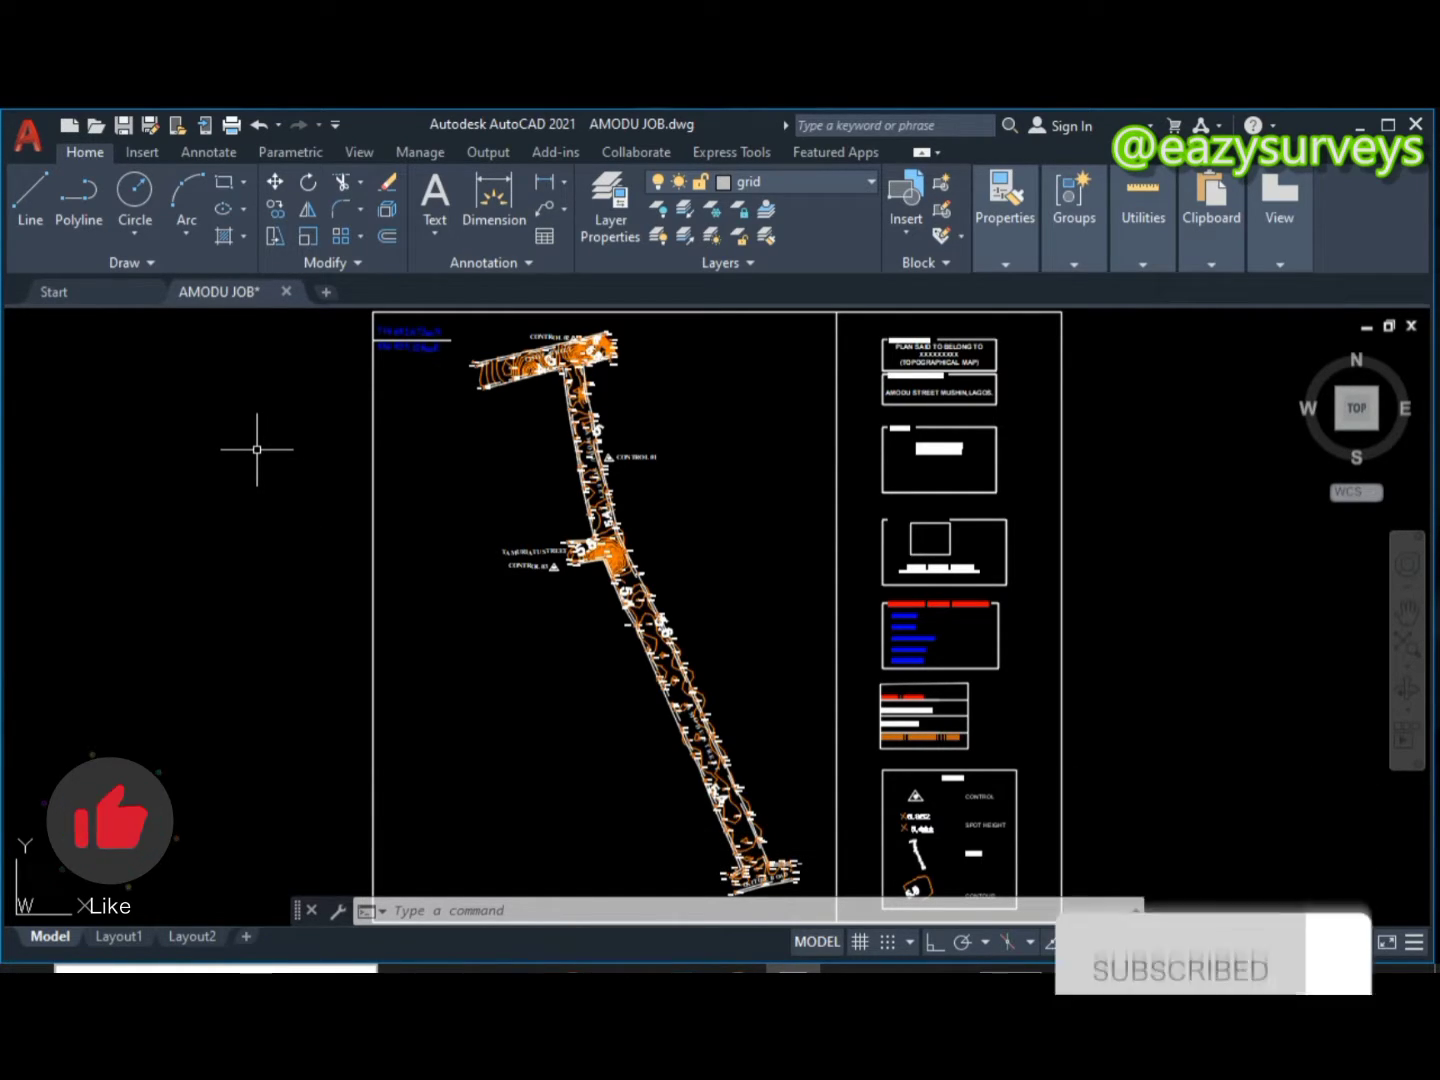
Configure the drawing units to measure angles counterclockwise from a base angle of East
{"action": "type", "text": "UN"}
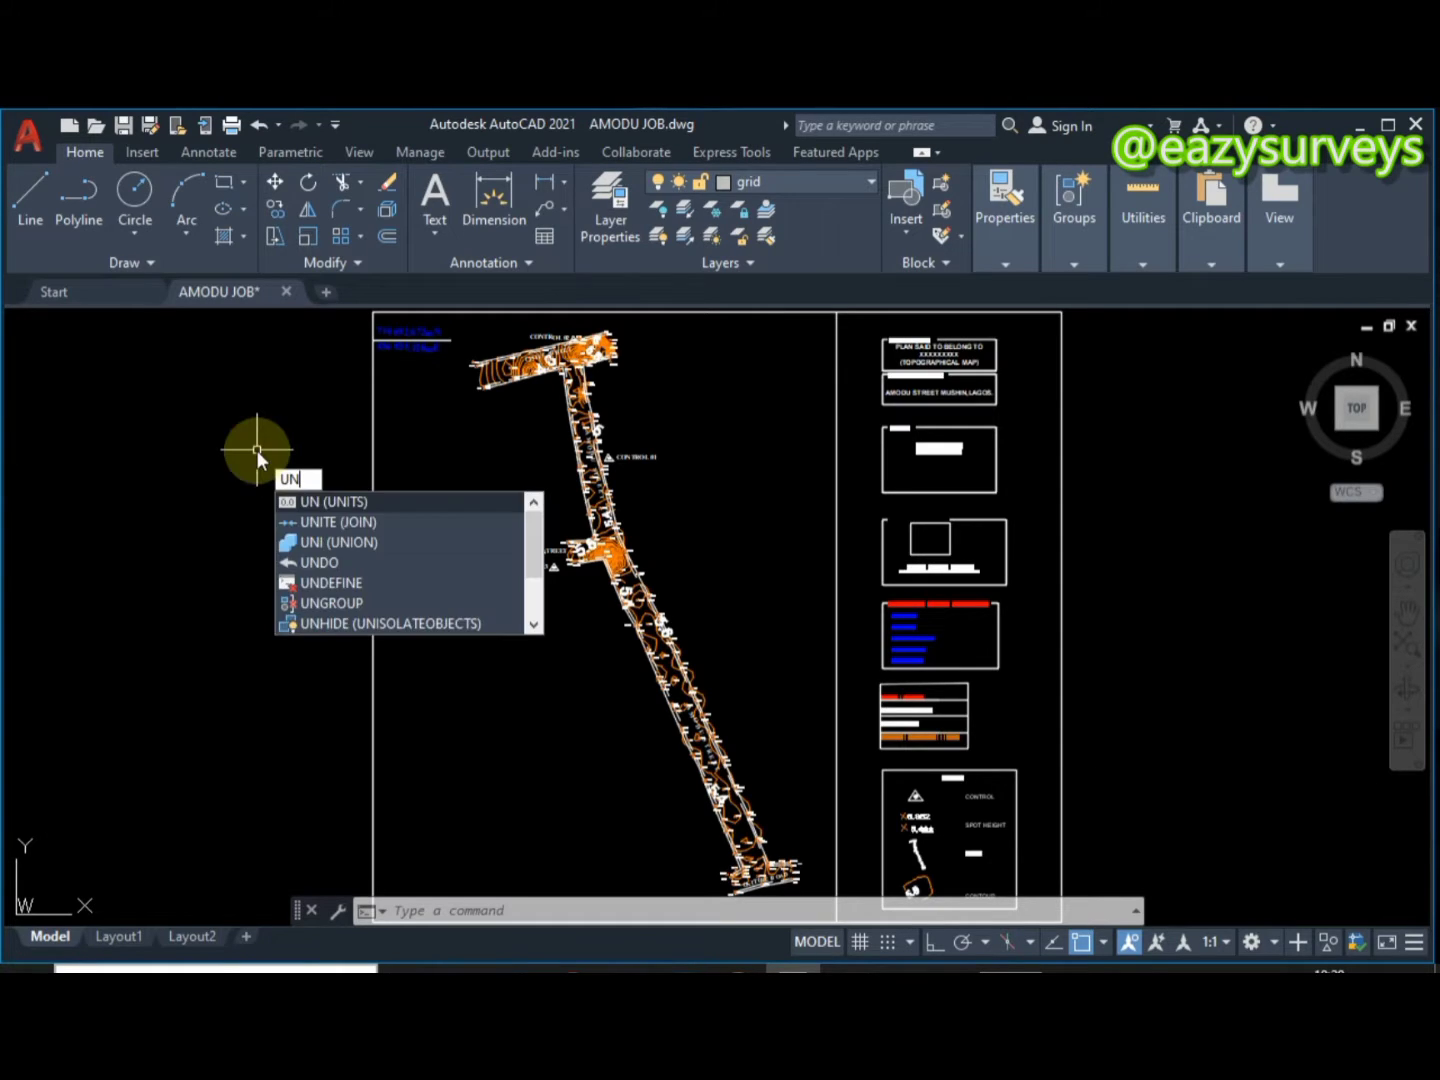
{"action": "key", "text": "Return"}
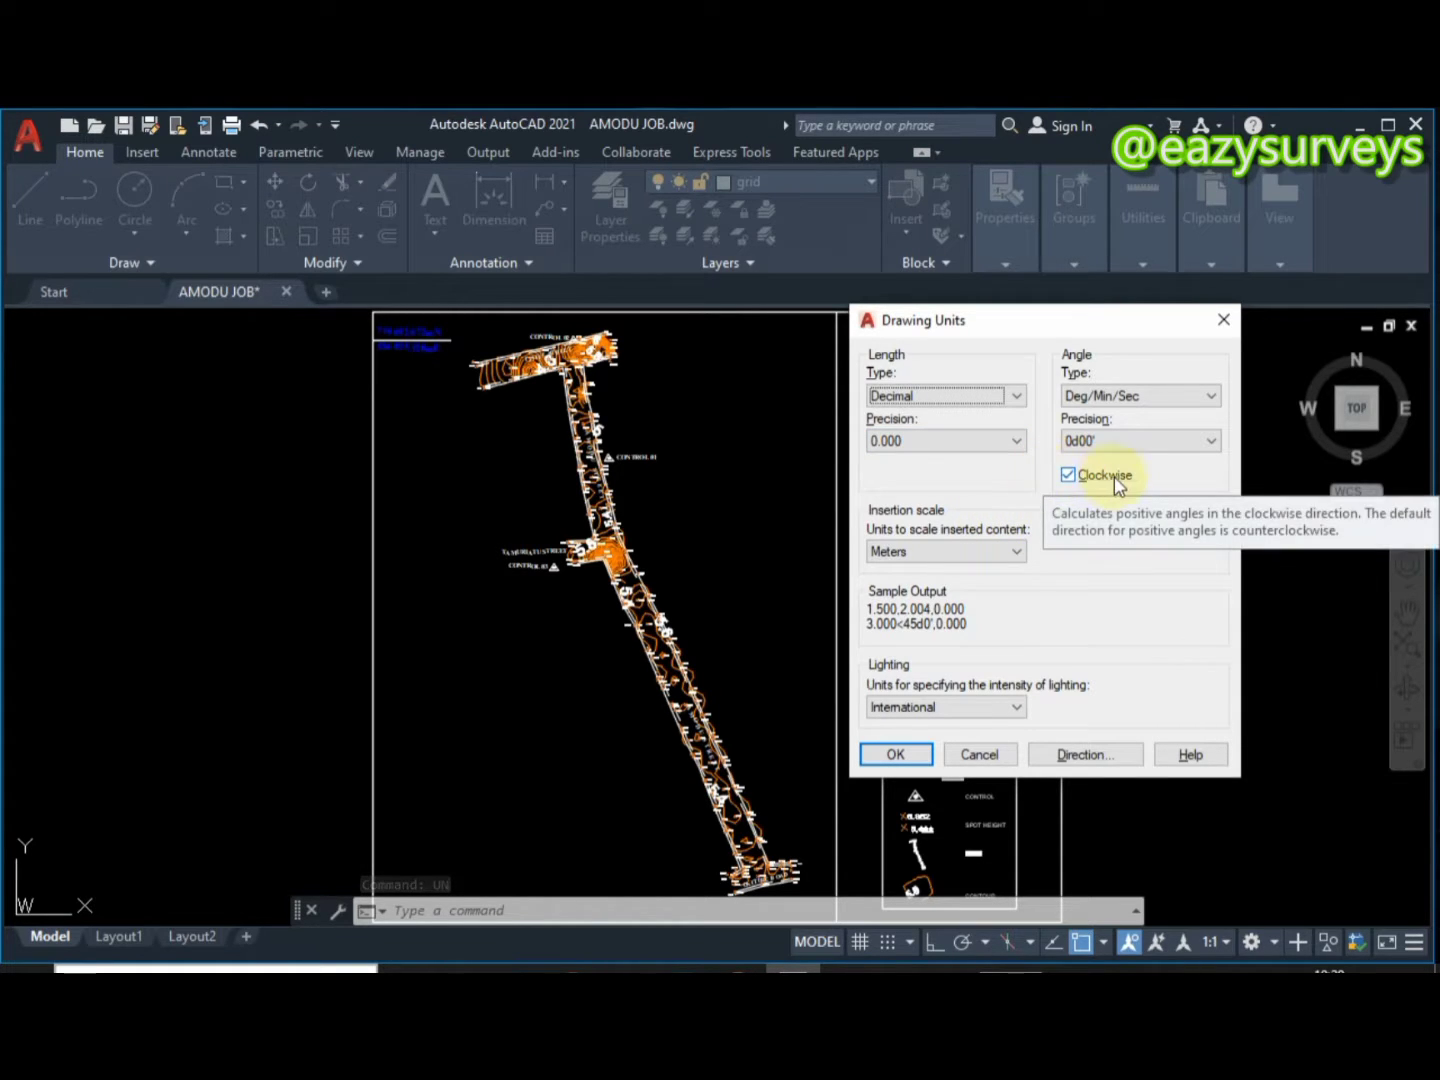
{"action": "left_click", "coordinate": [1069, 476]}
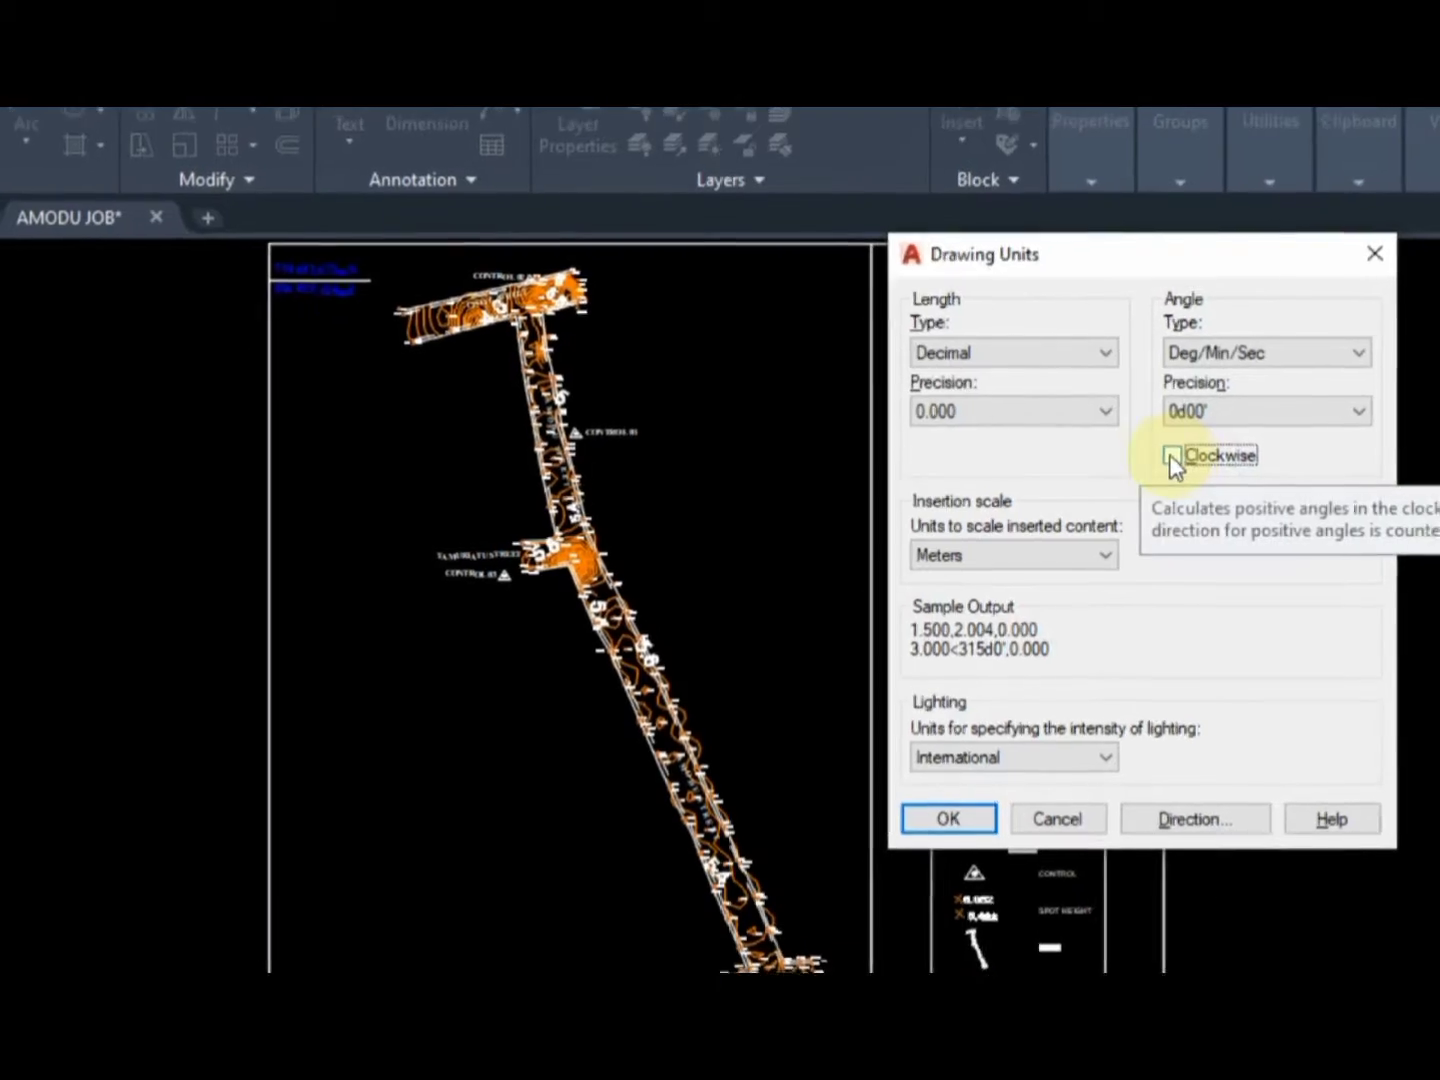
{"action": "left_click_drag", "start_coordinate": [1101, 254], "coordinate": [1286, 277]}
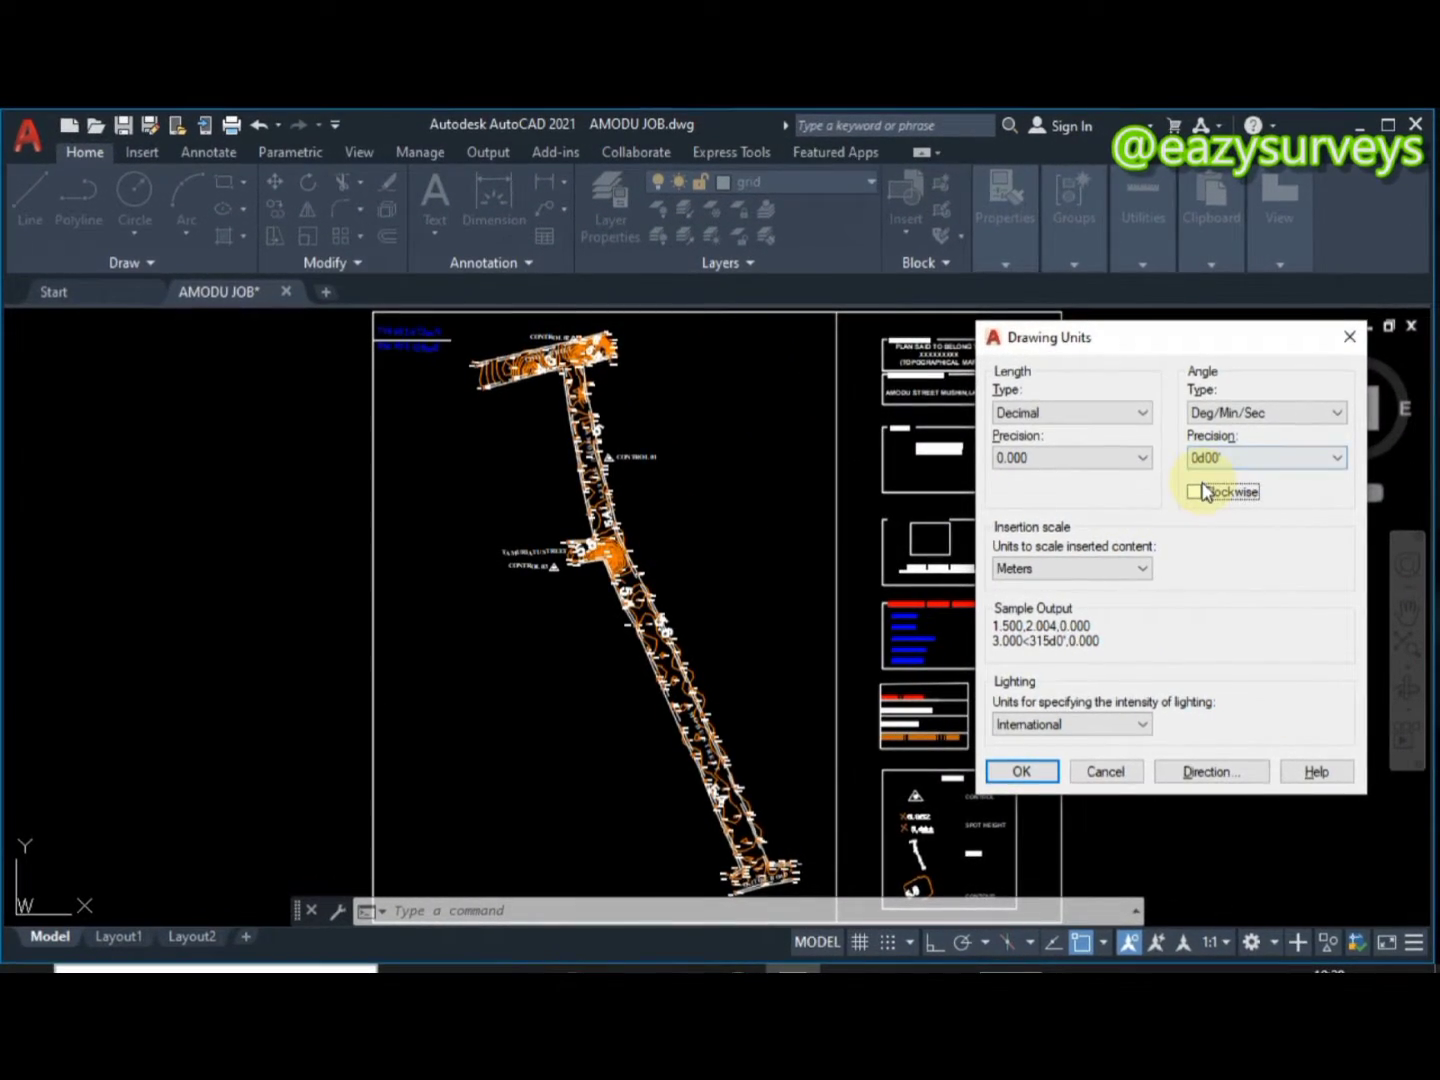
{"action": "left_click", "coordinate": [1203, 771]}
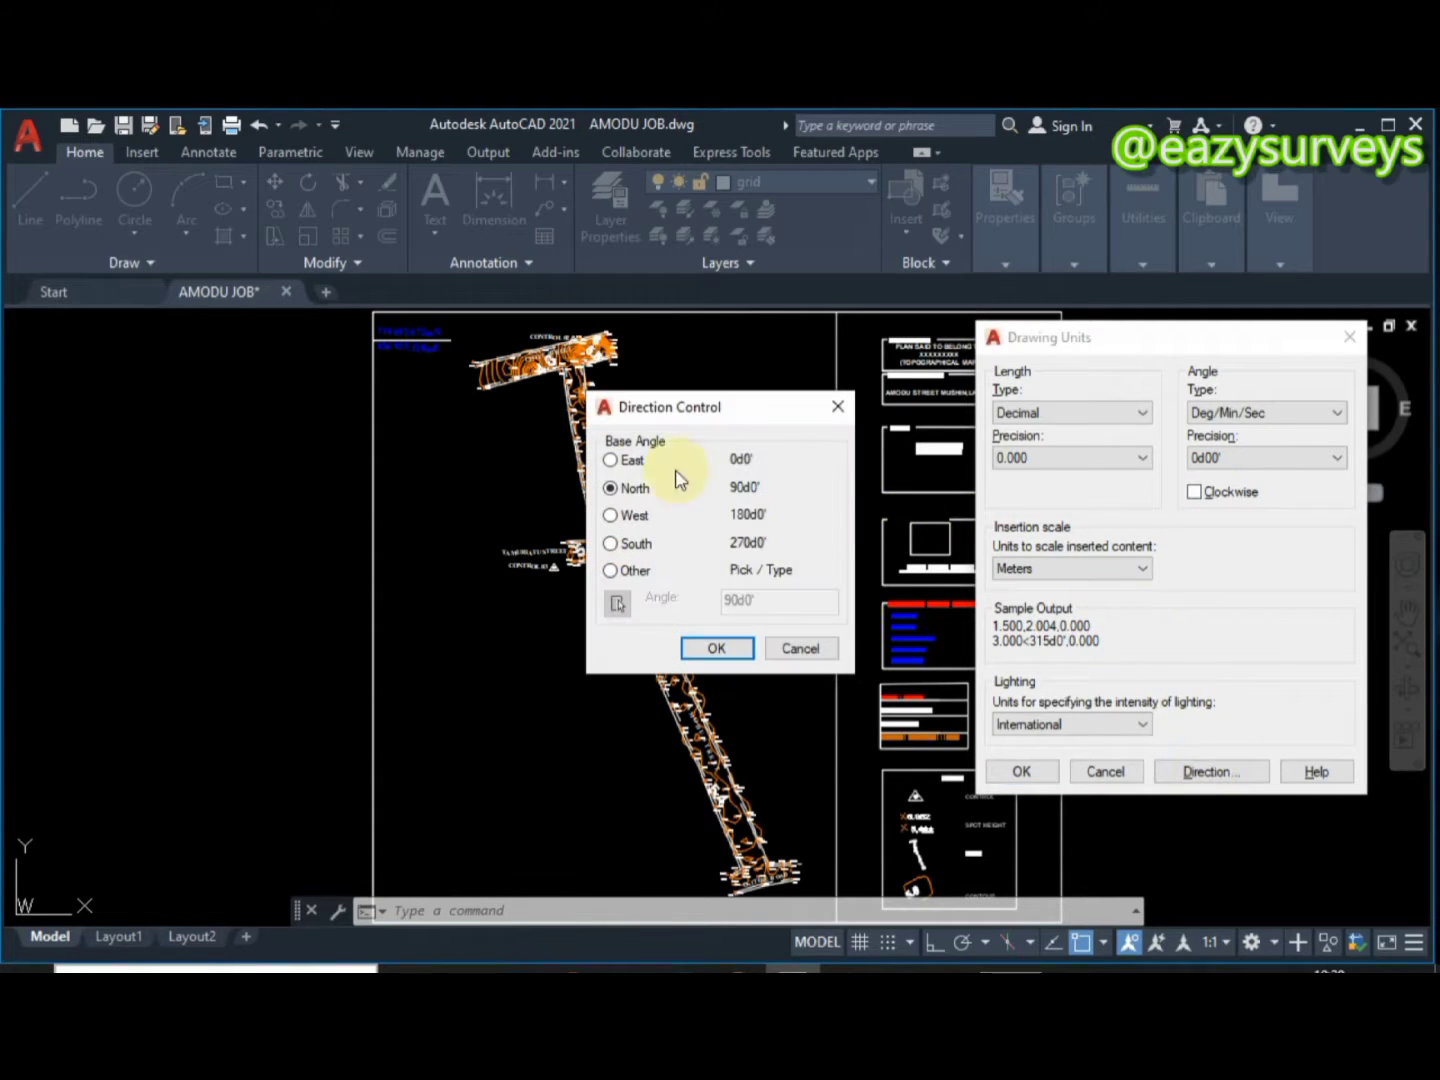
{"action": "left_click", "coordinate": [599, 451]}
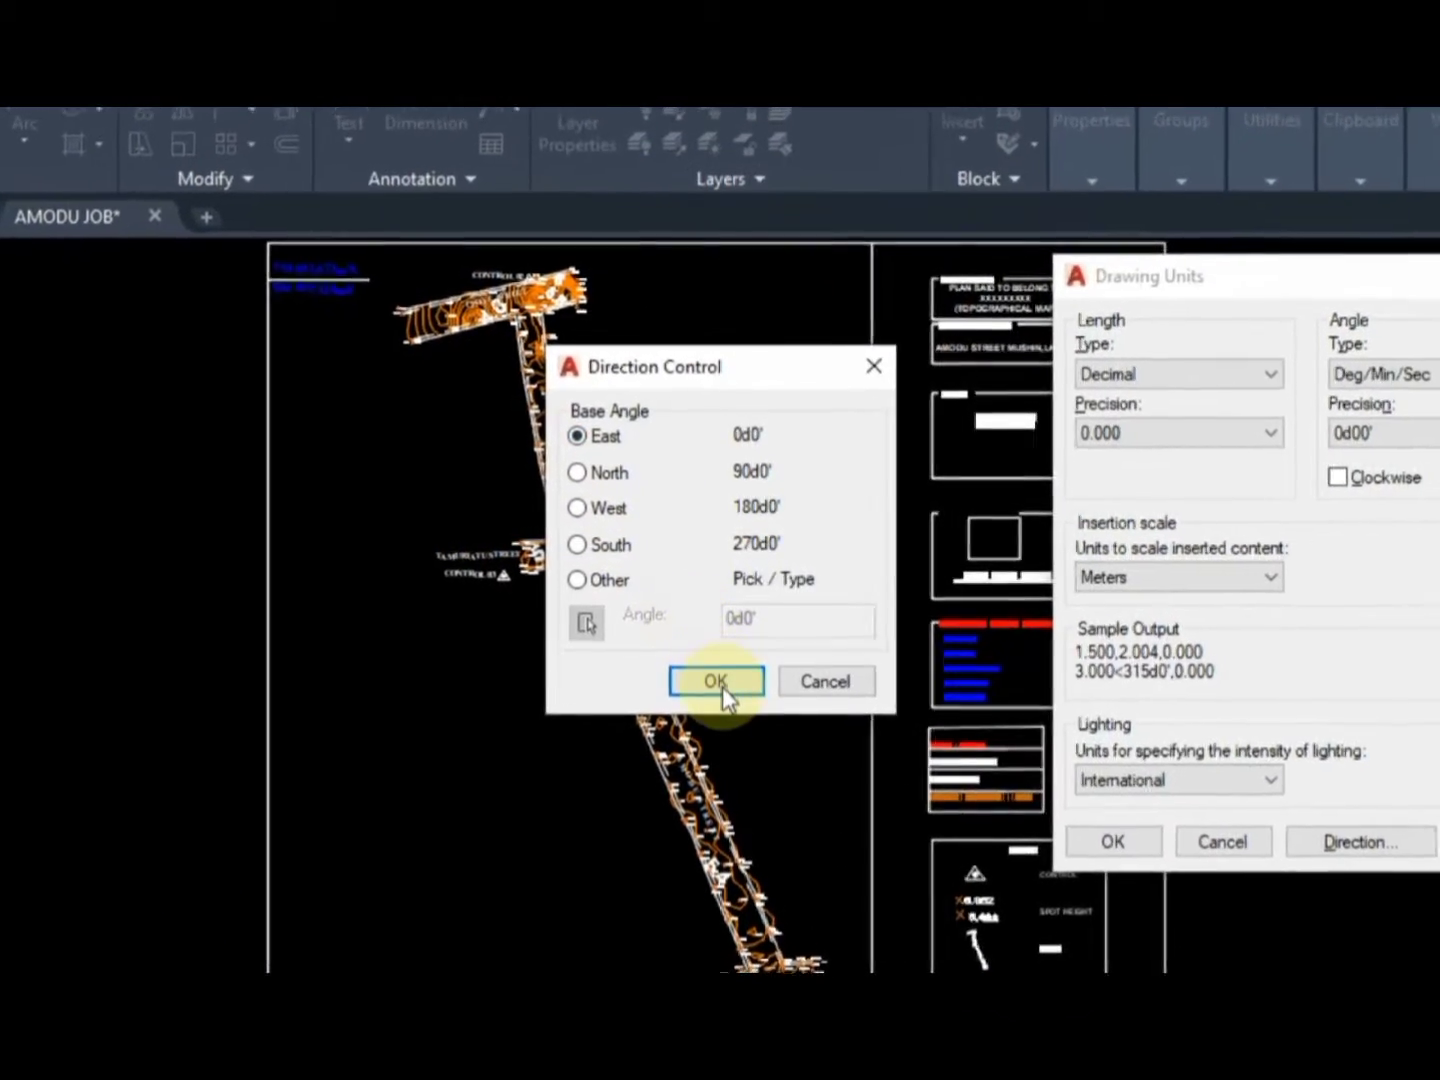
{"action": "left_click", "coordinate": [716, 661]}
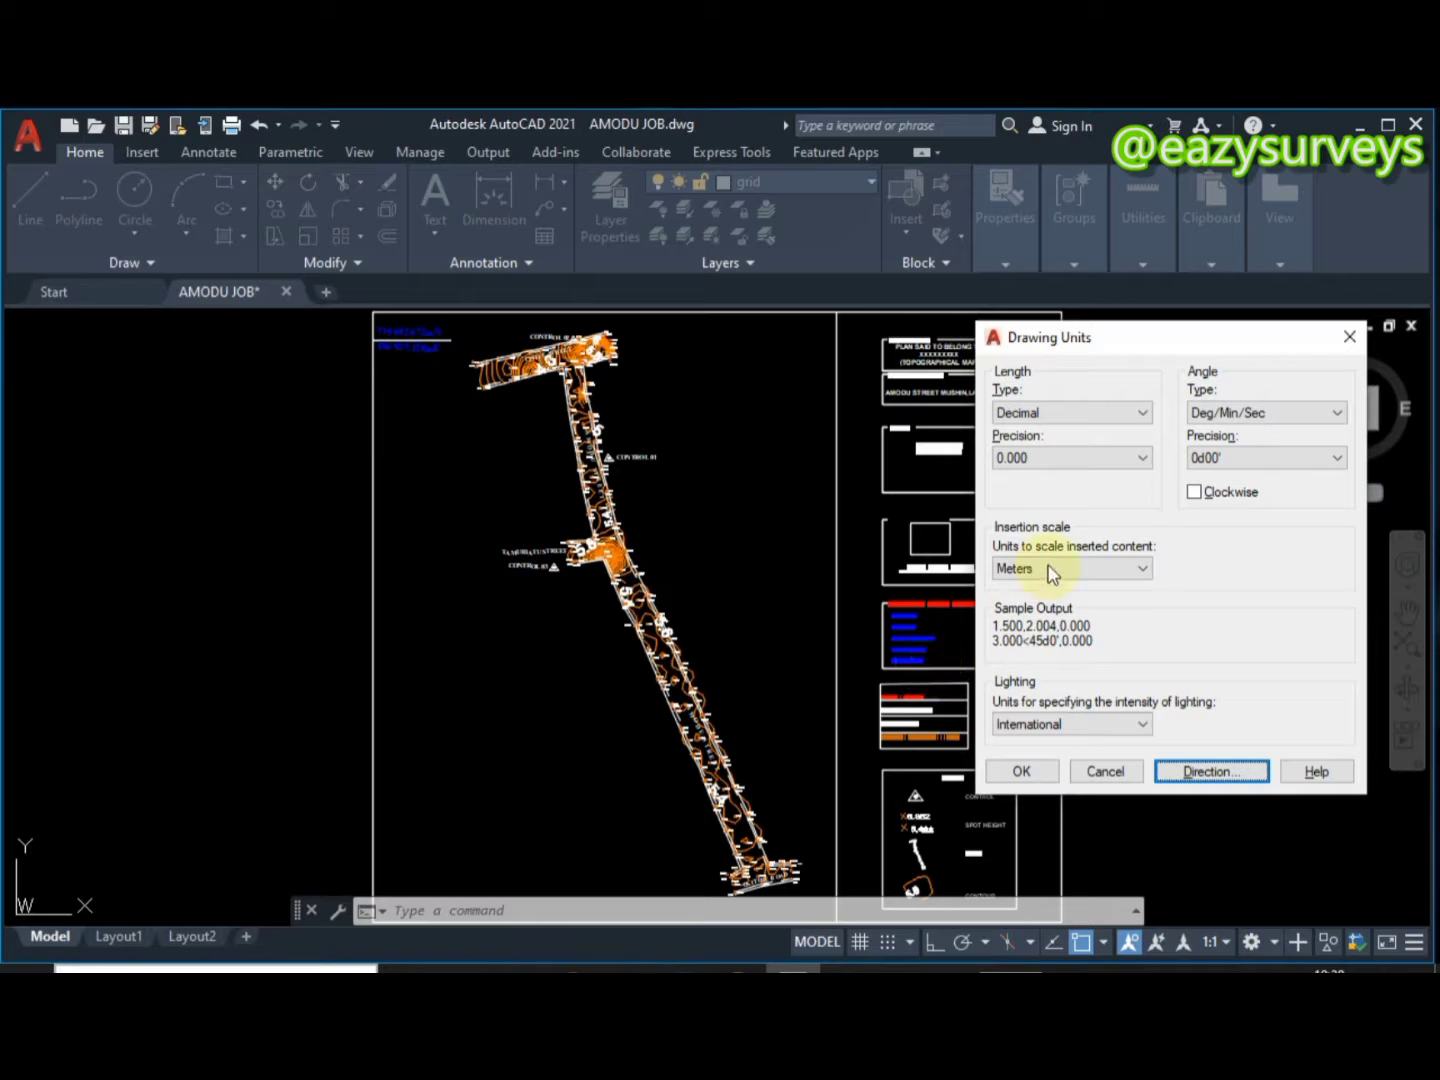
{"action": "left_click", "coordinate": [1021, 772]}
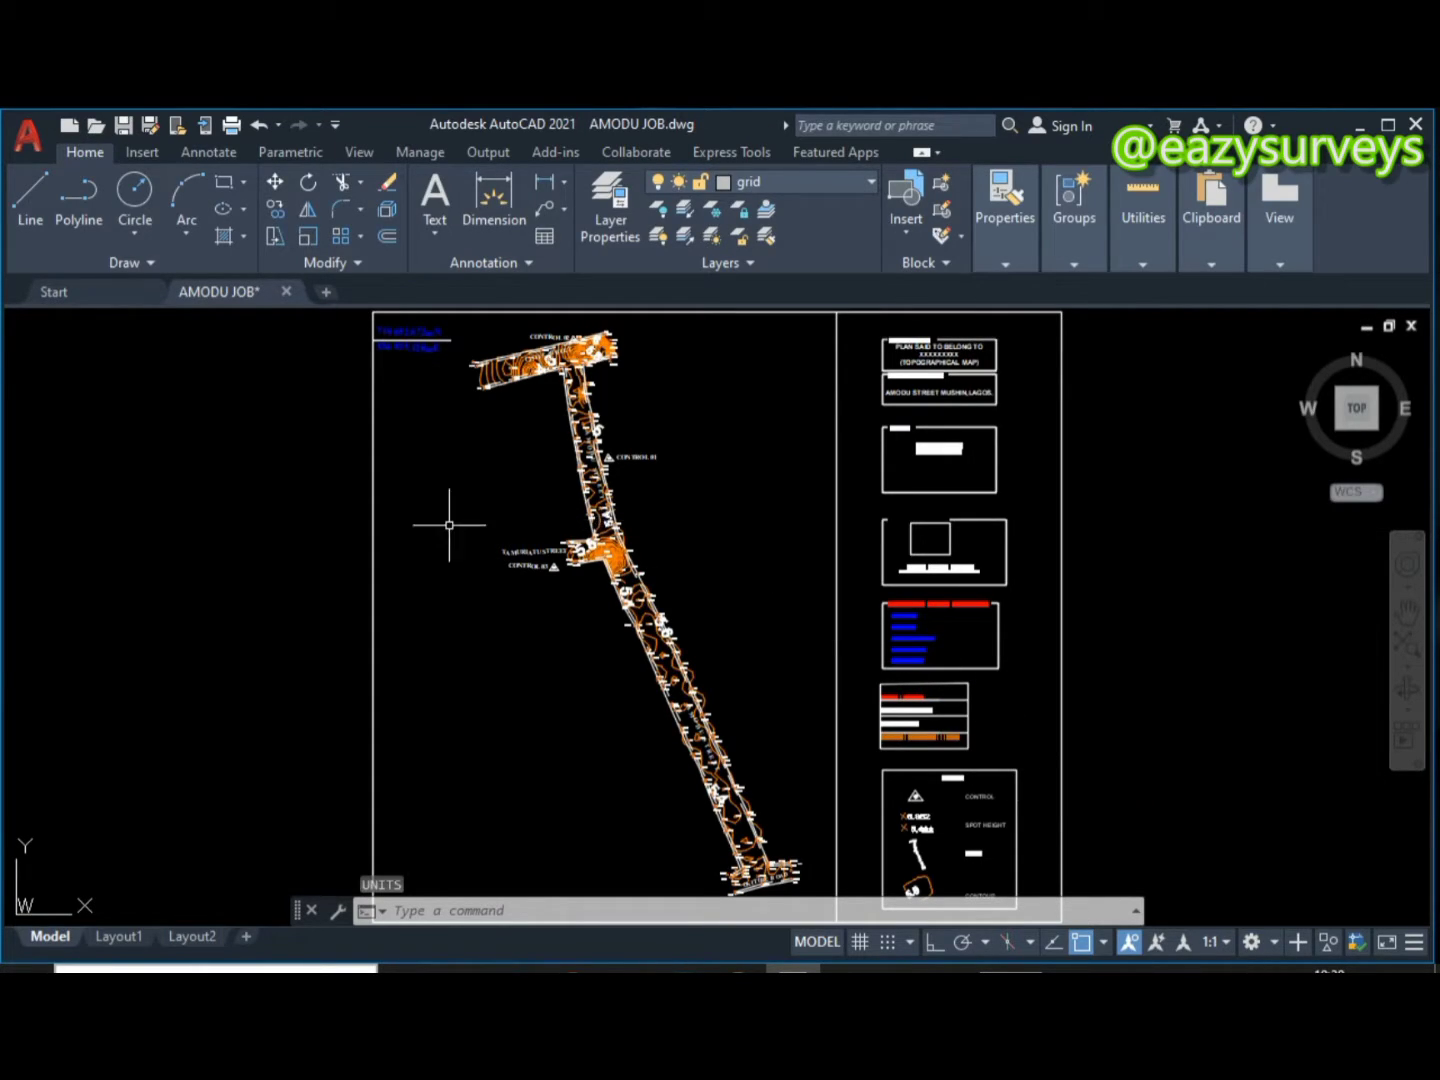
Load the DRAWGRID_GG LISP application from the Lisps folder
{"action": "left_click", "coordinate": [448, 913]}
{"action": "type", "text": "APPLOAD"}
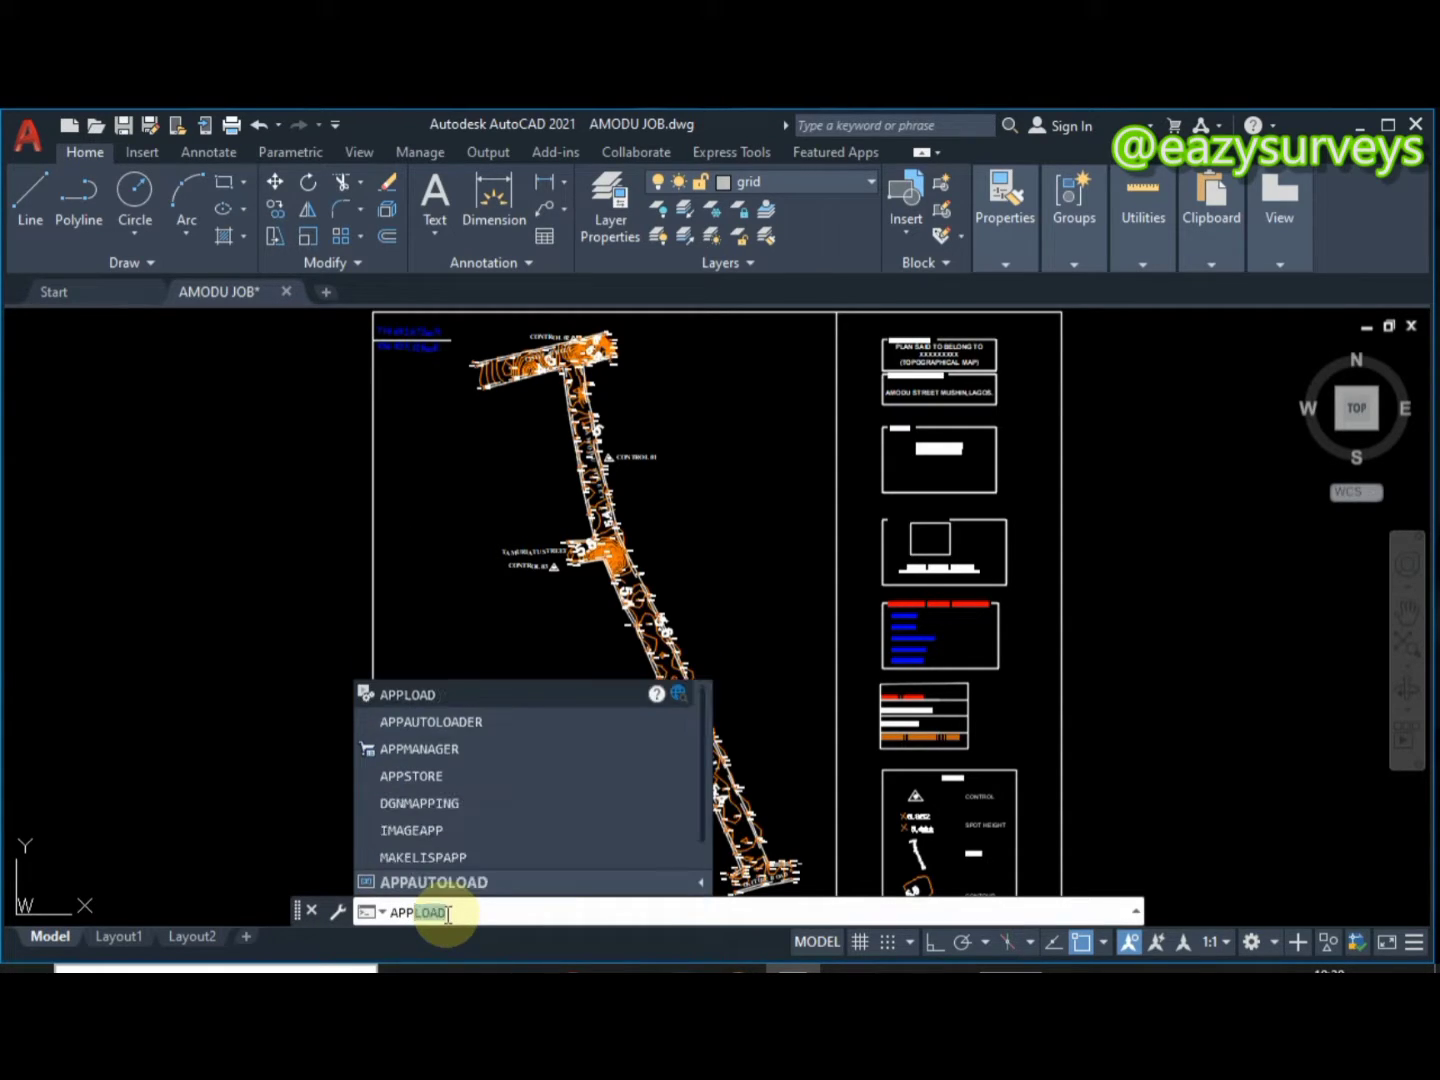
{"action": "key", "text": "Return"}
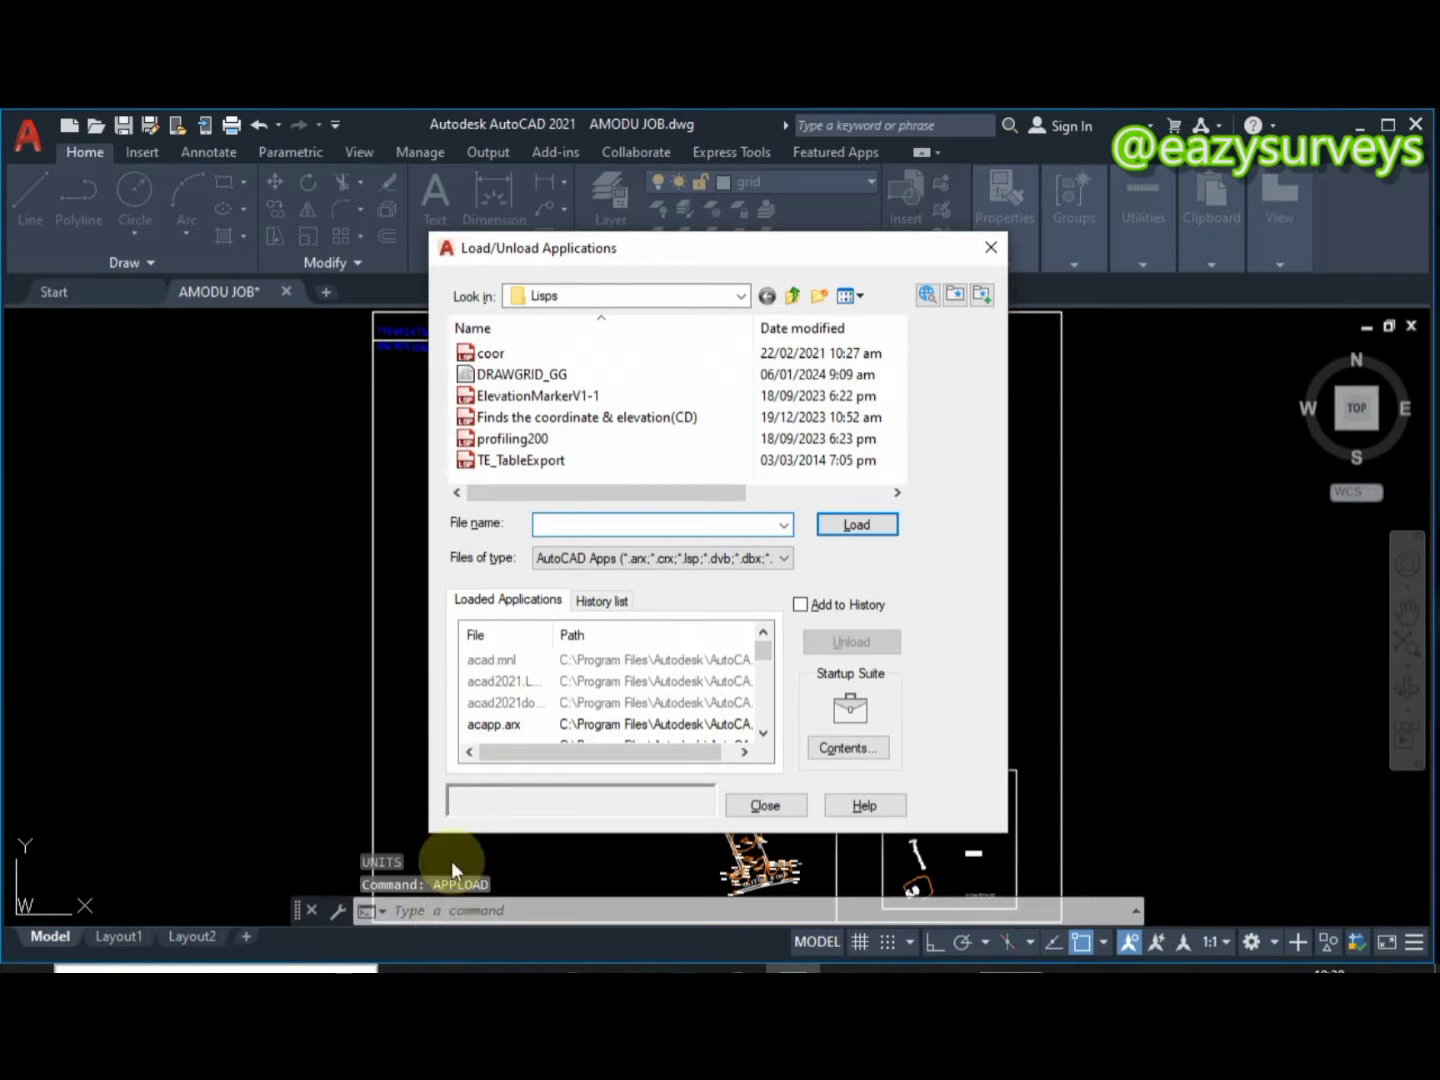
{"action": "left_click", "coordinate": [741, 296]}
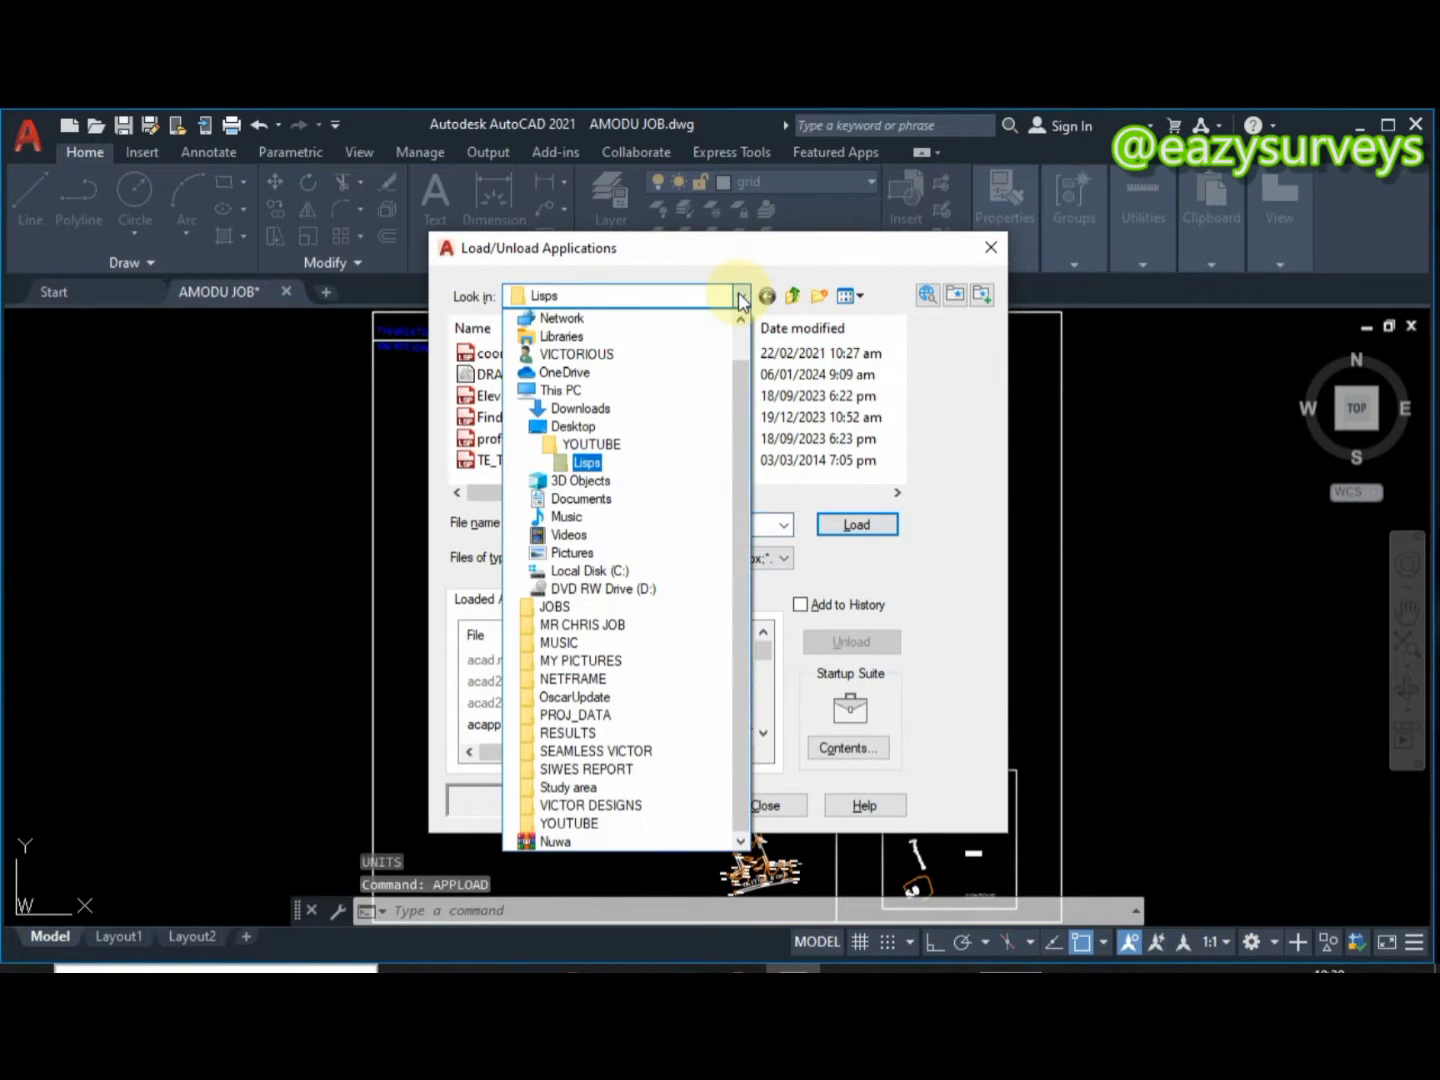
{"action": "left_click", "coordinate": [587, 464]}
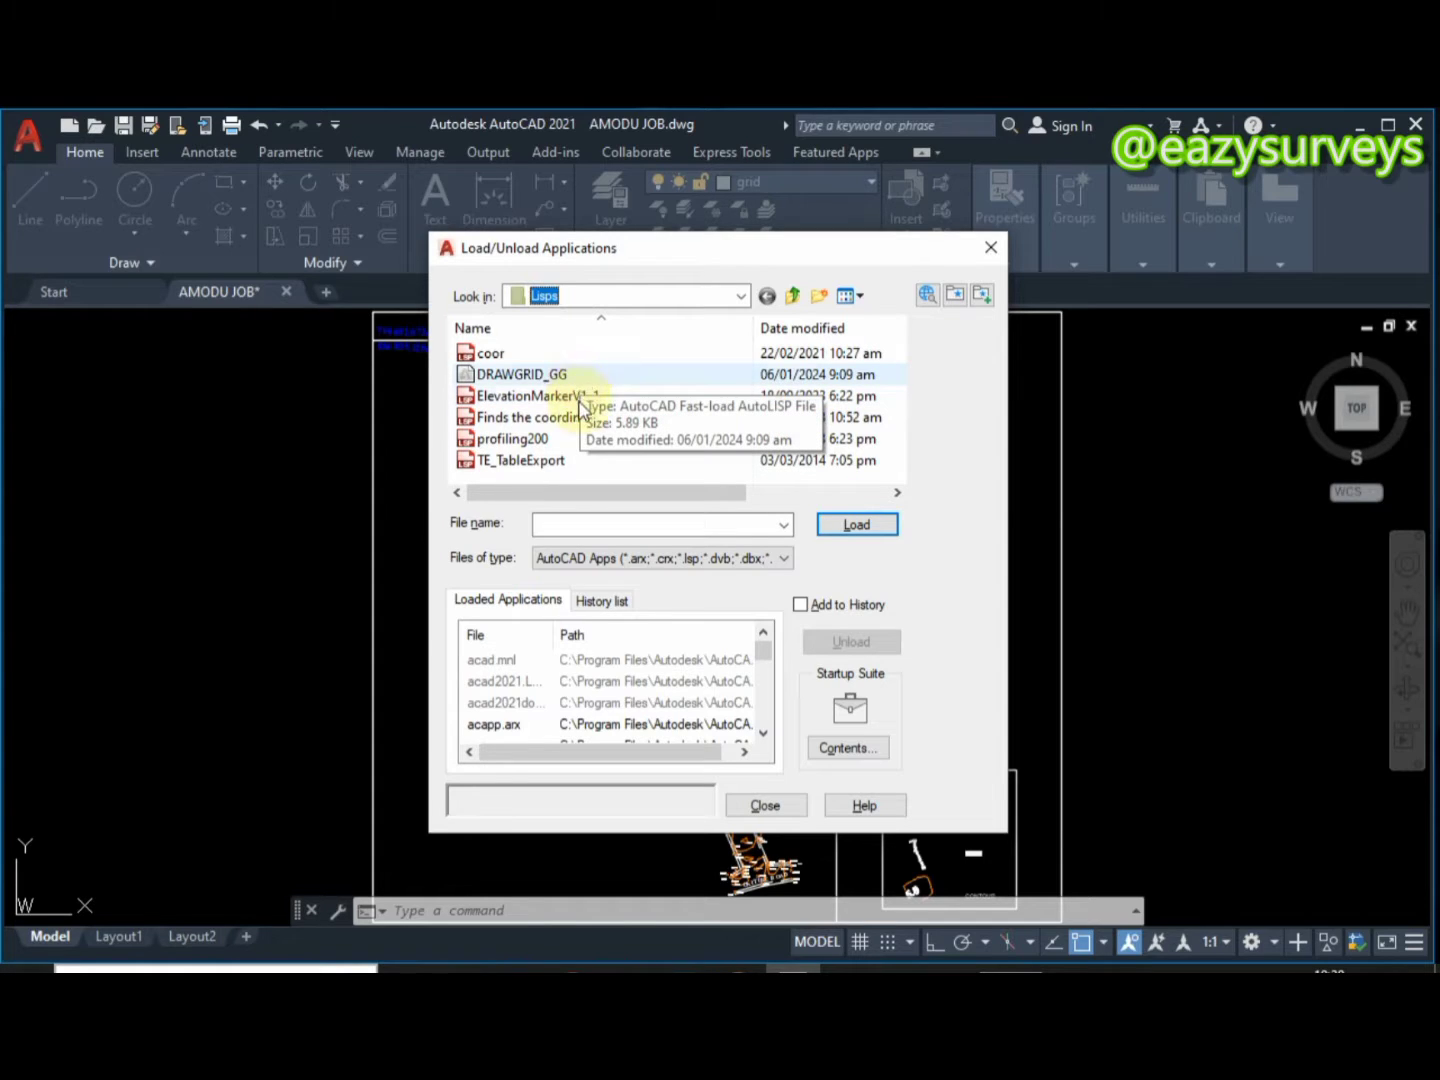
{"action": "left_click", "coordinate": [531, 378]}
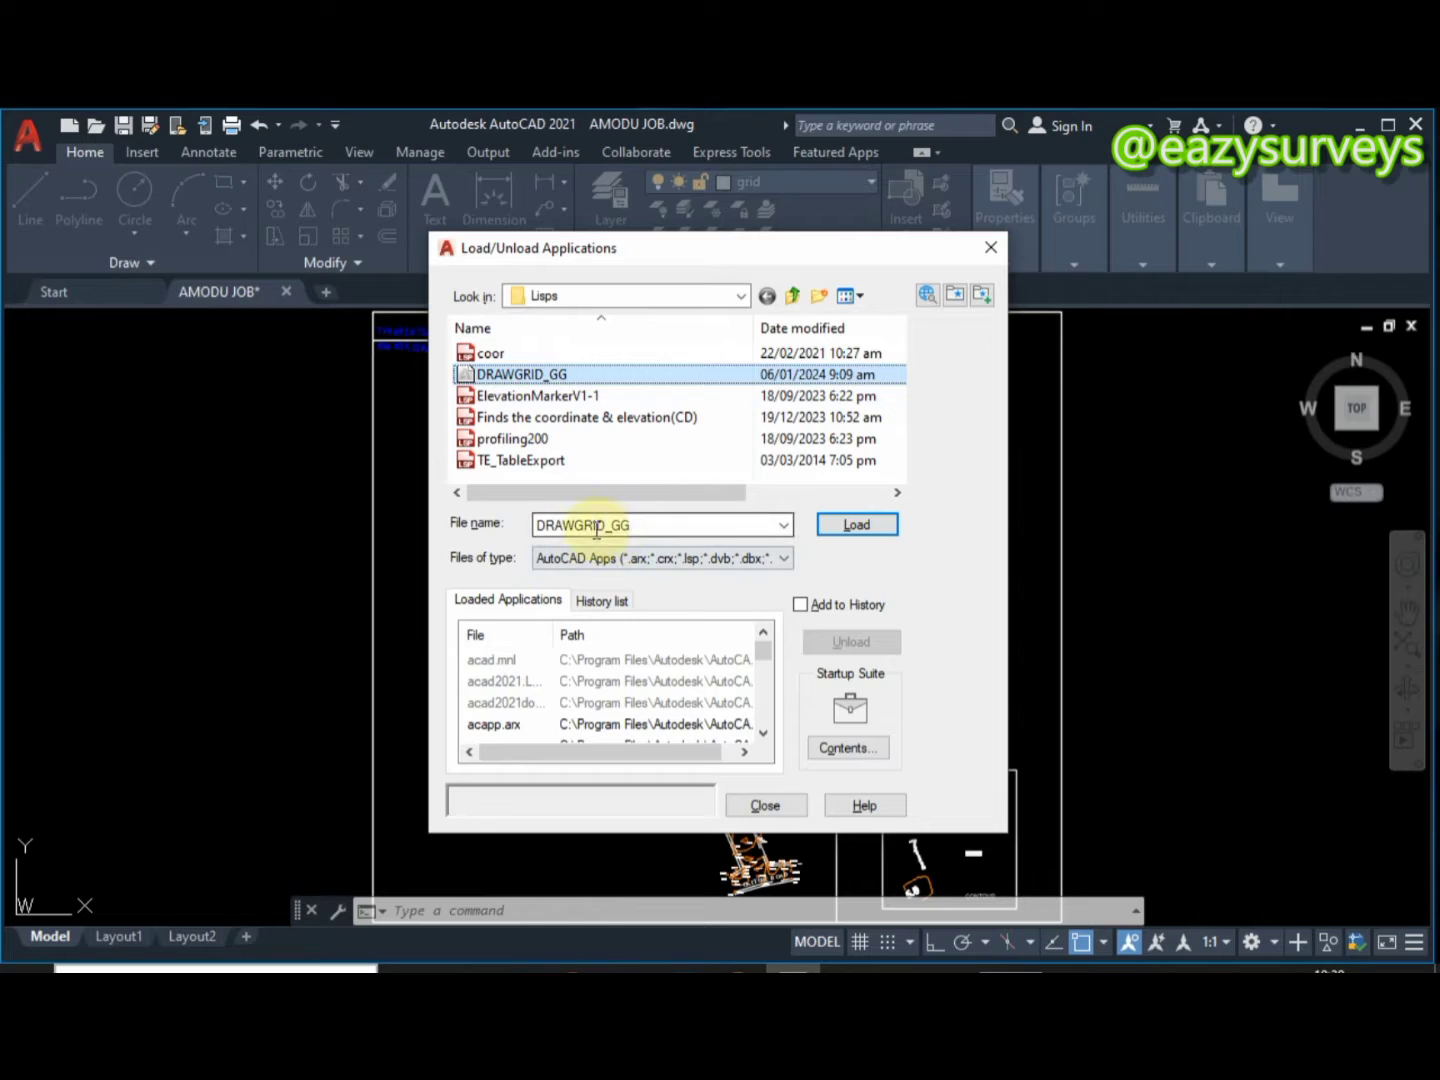
{"action": "left_click", "coordinate": [857, 525]}
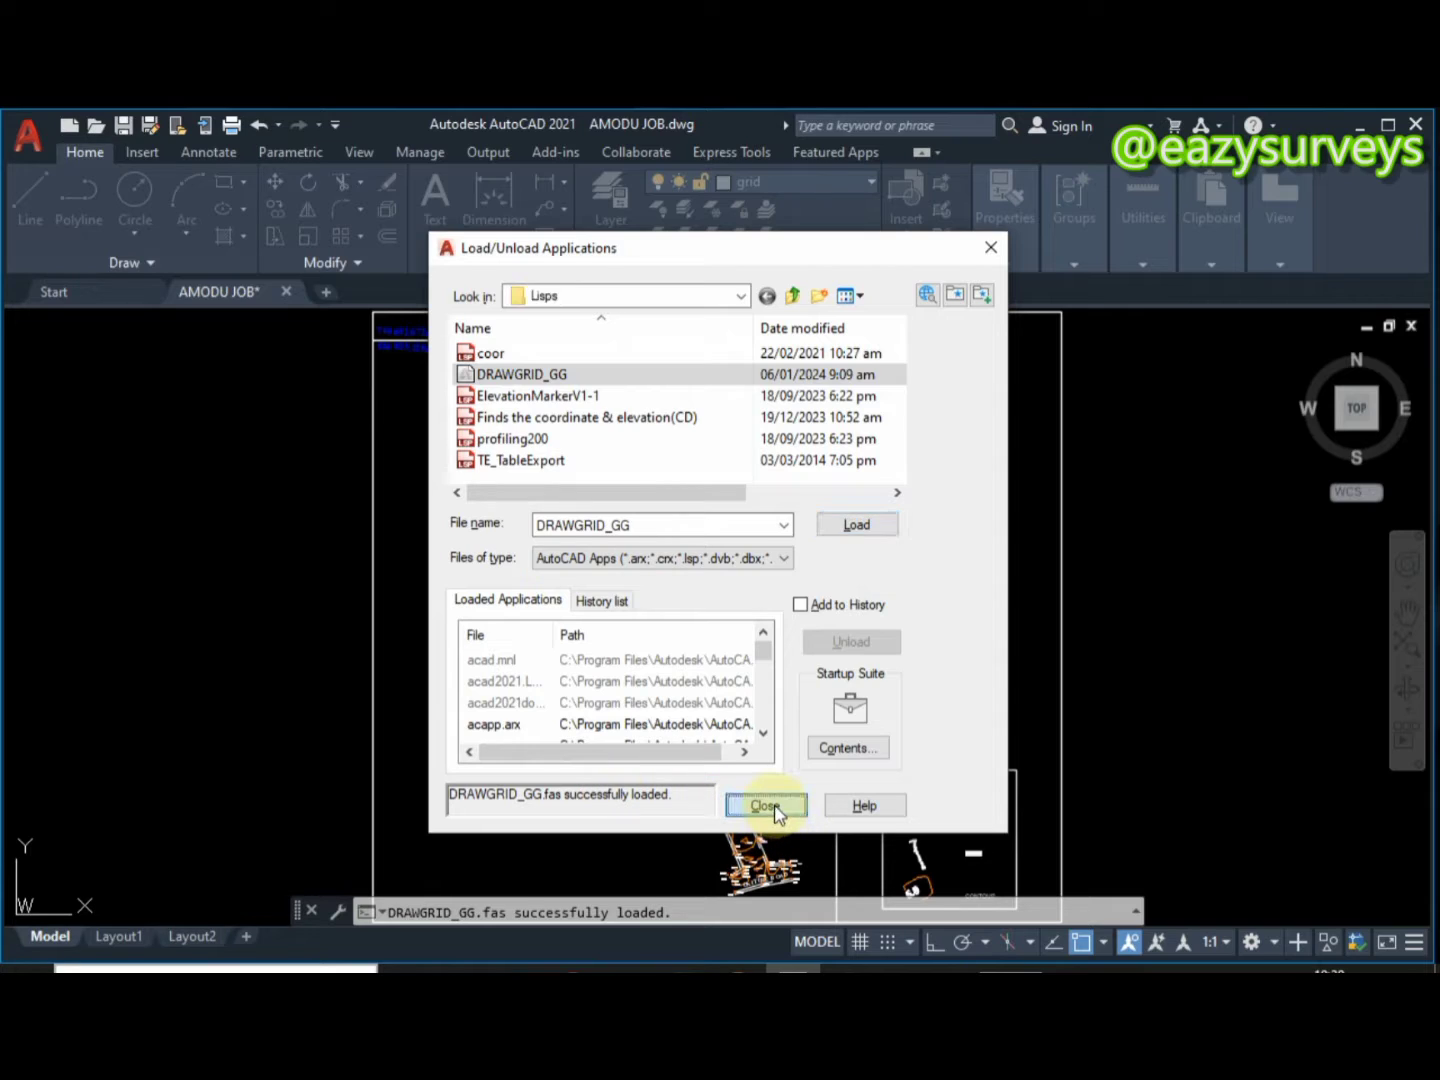
{"action": "left_click", "coordinate": [779, 812]}
Run GG to draw a coordinate grid from the plan frame's lower-left corner to the divider's upper end, with spacing 20 and text height 2
{"action": "left_click", "coordinate": [459, 914]}
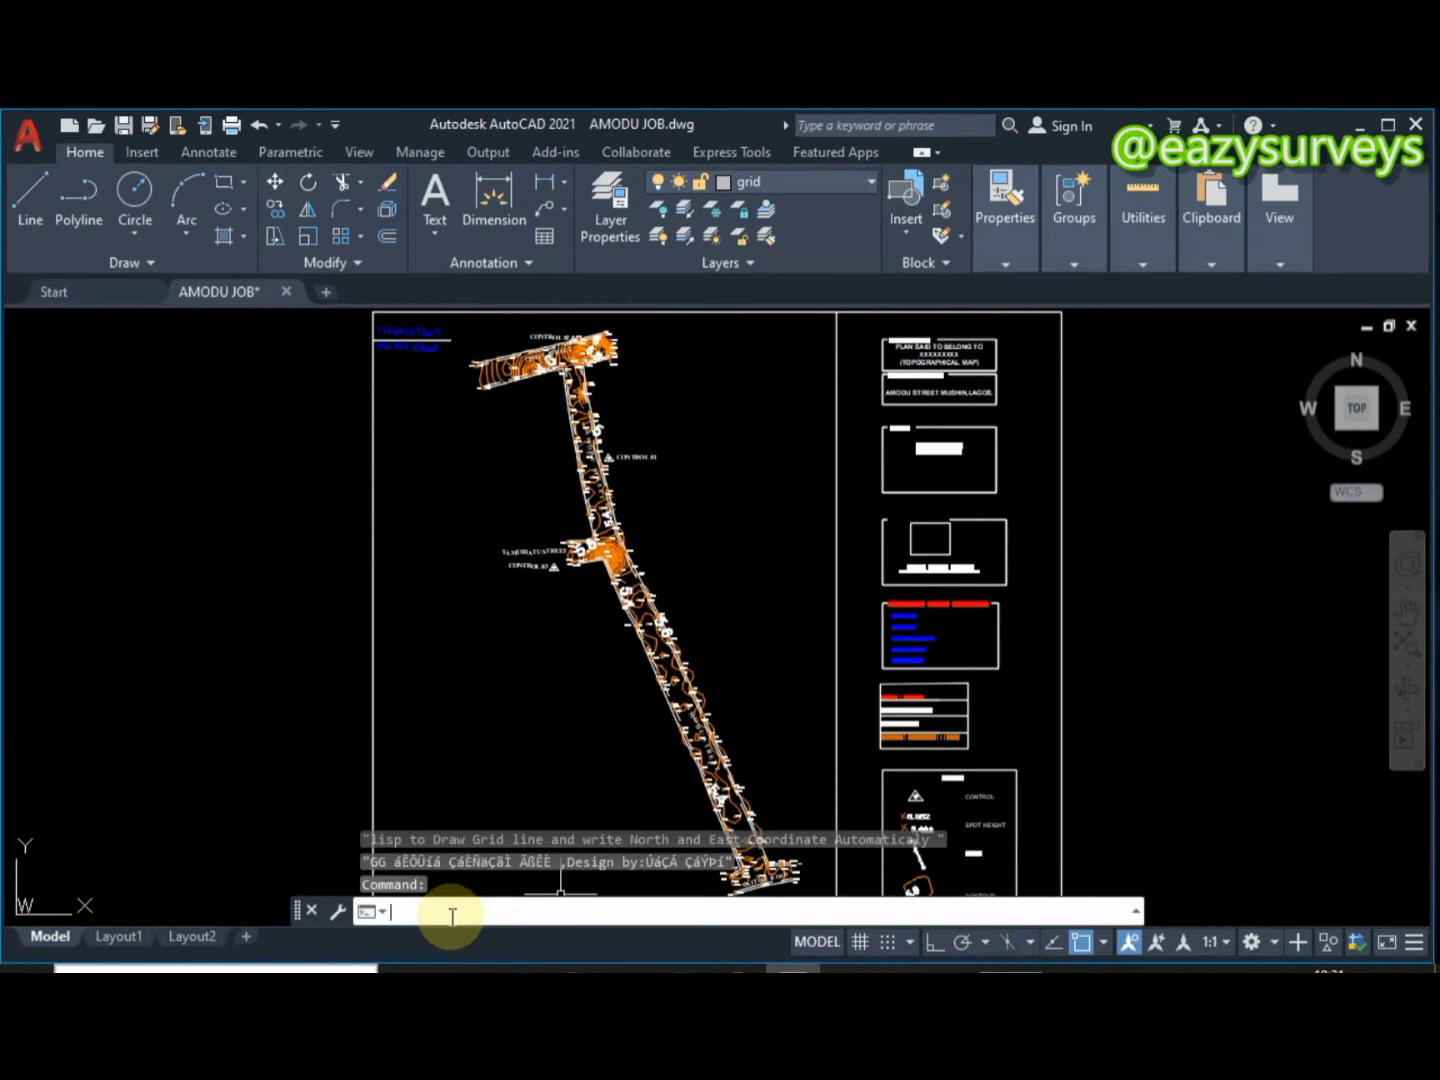
{"action": "type", "text": "GG"}
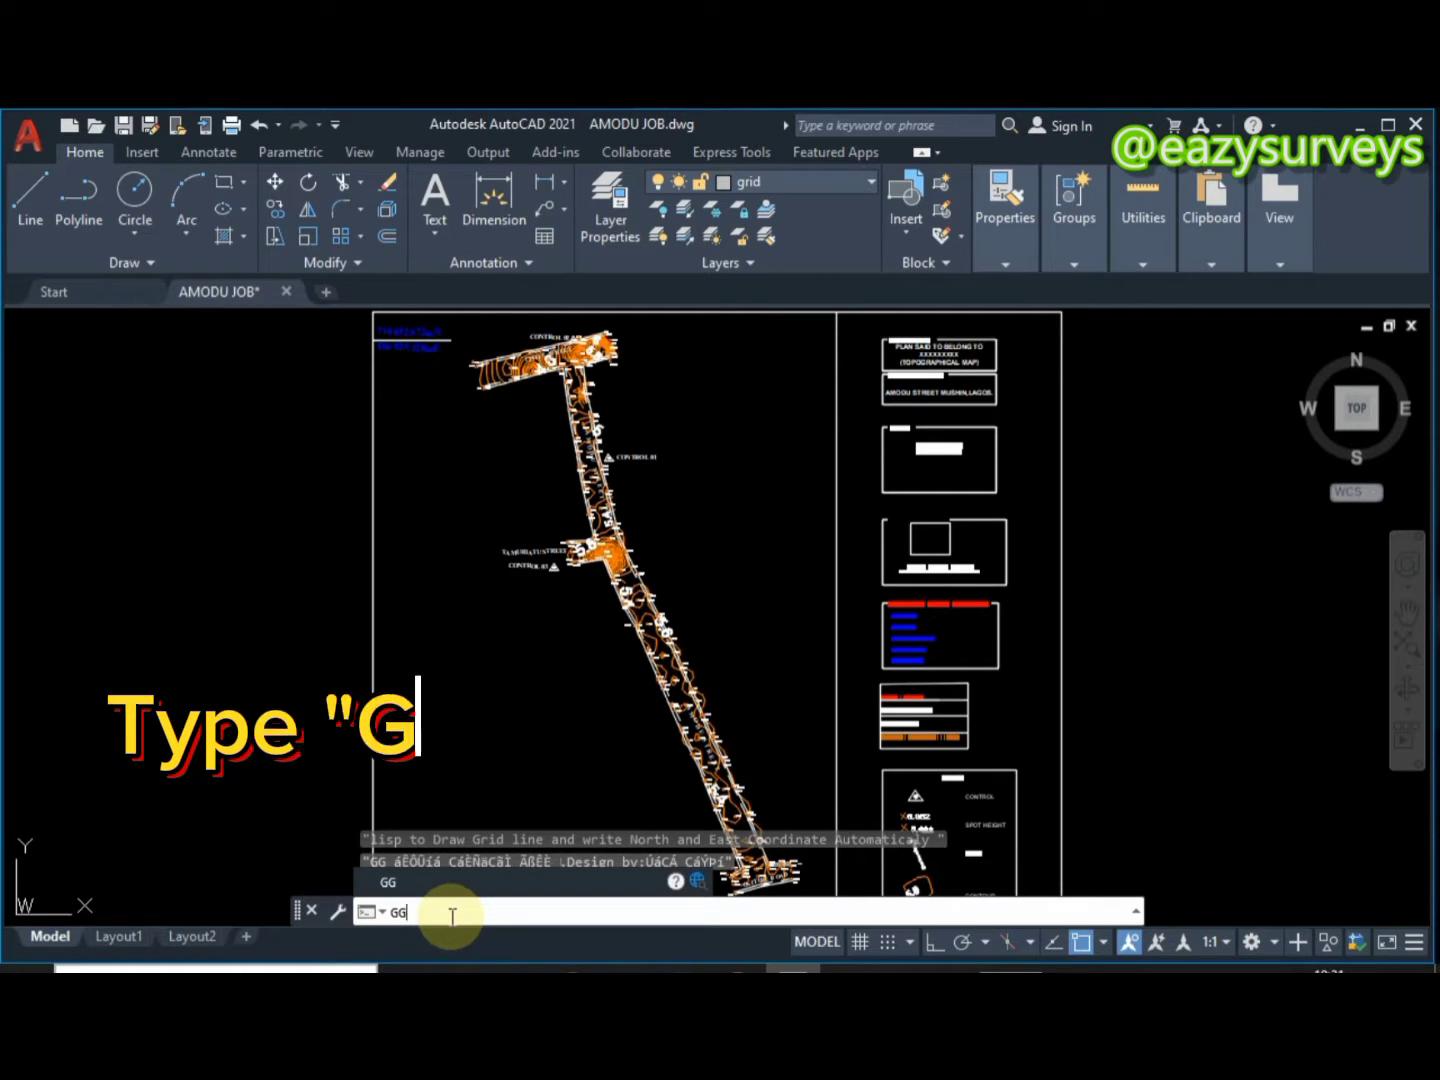
{"action": "key", "text": "Return"}
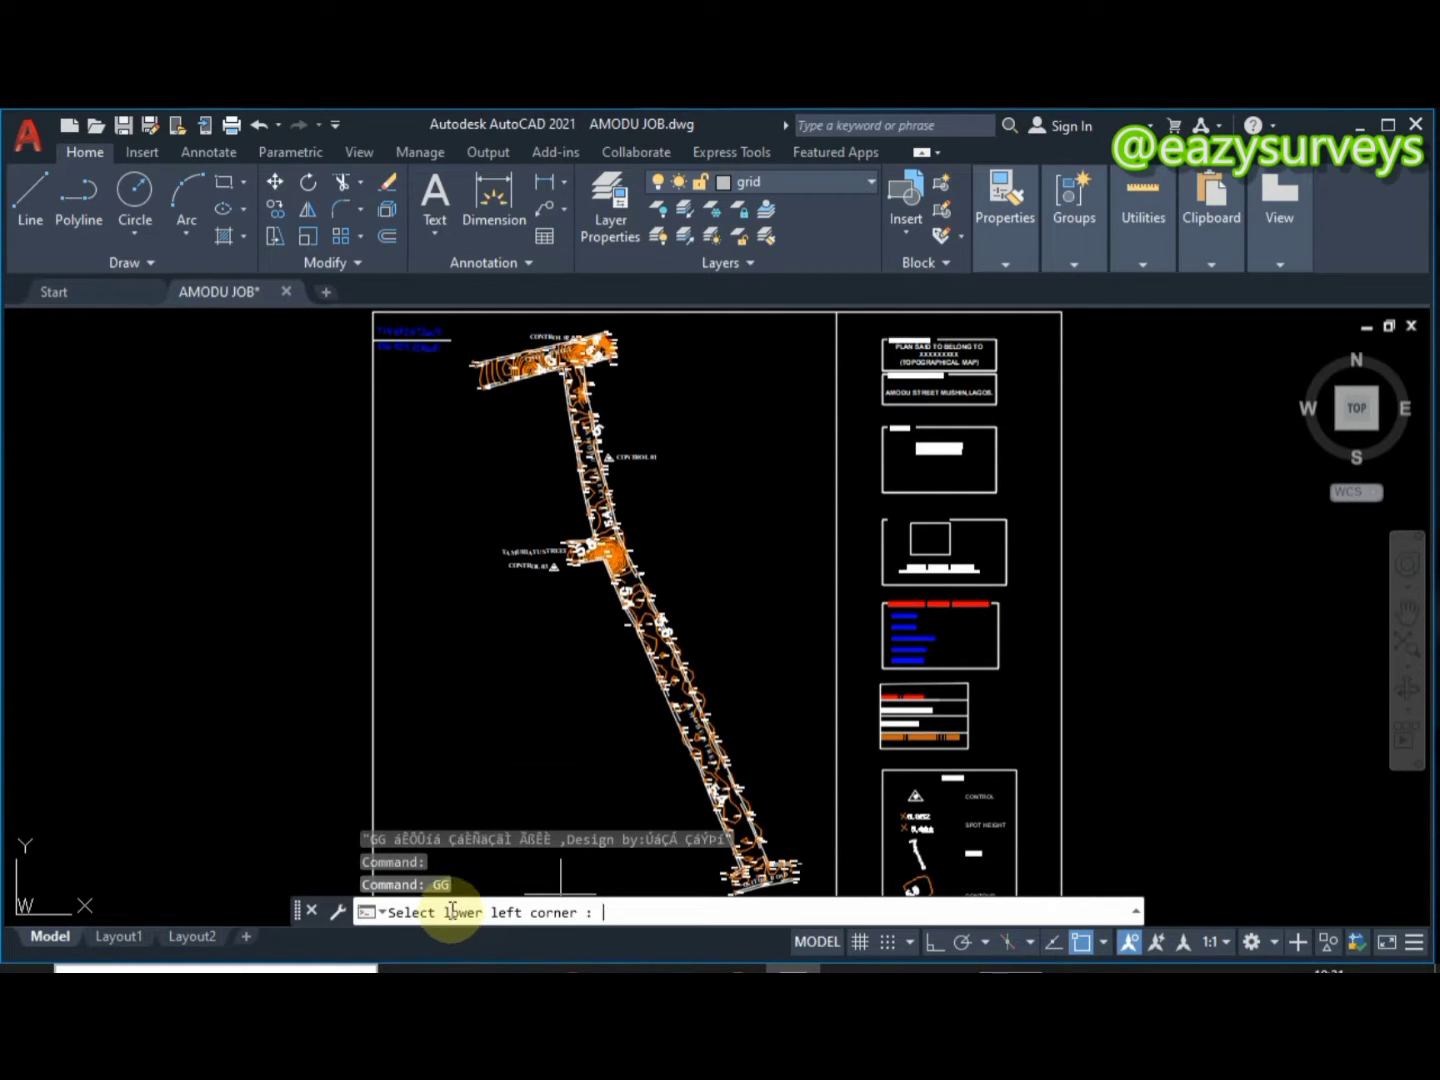
{"action": "scroll", "coordinate": [505, 685], "scroll_direction": "down", "scroll_amount": 4}
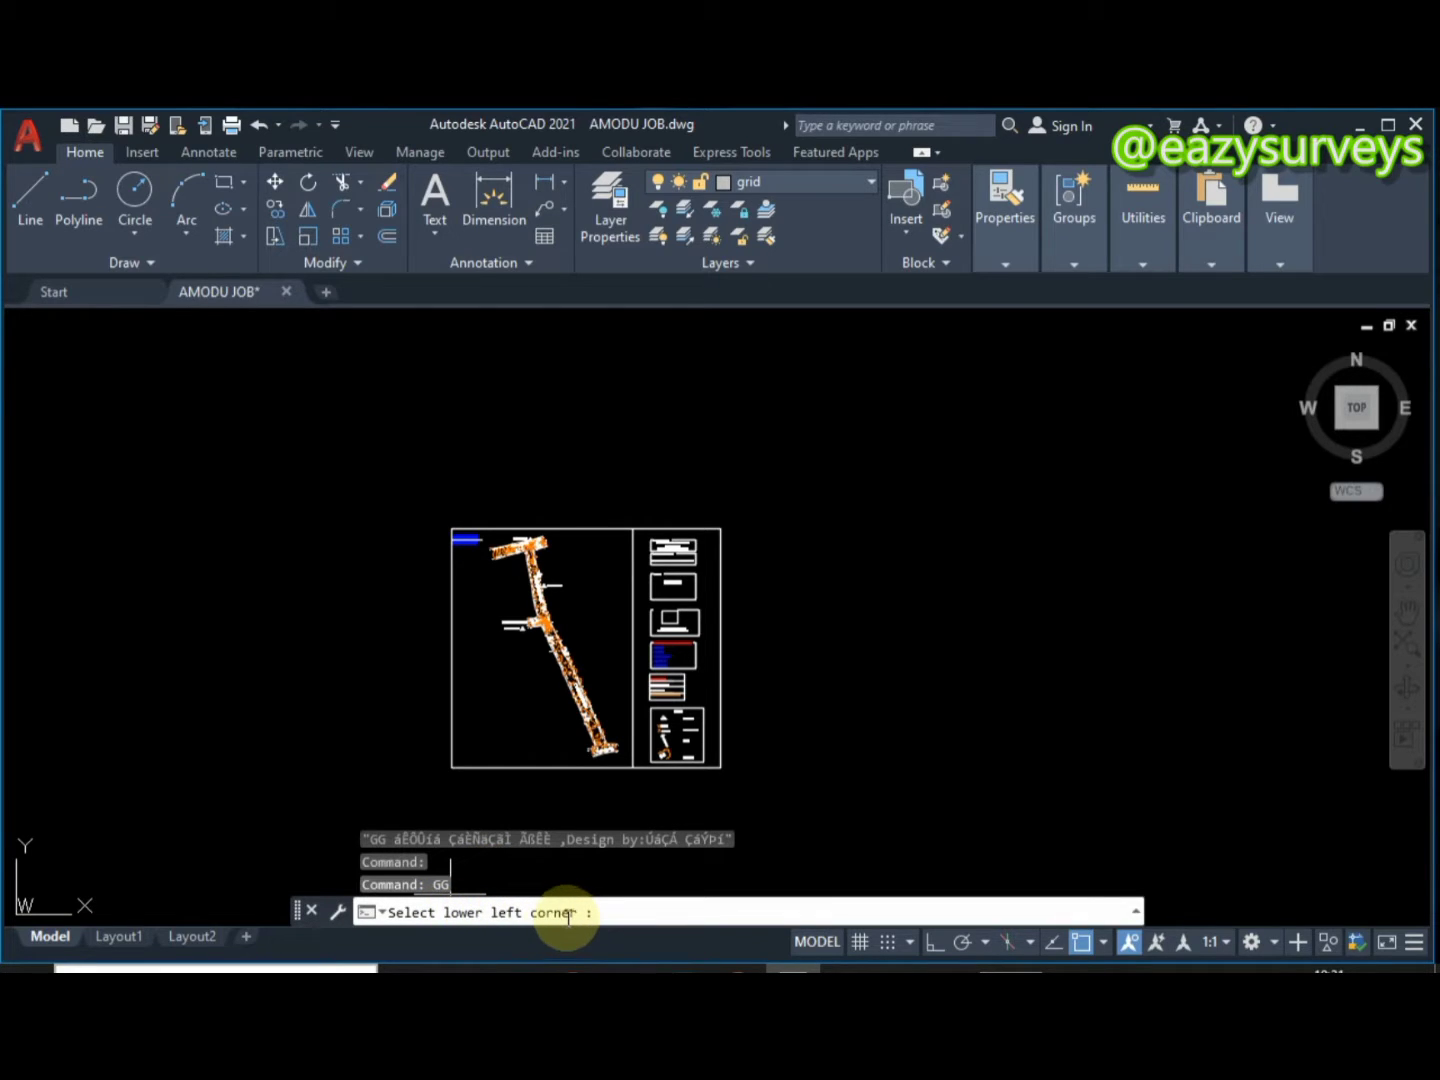
{"action": "left_click", "coordinate": [451, 768]}
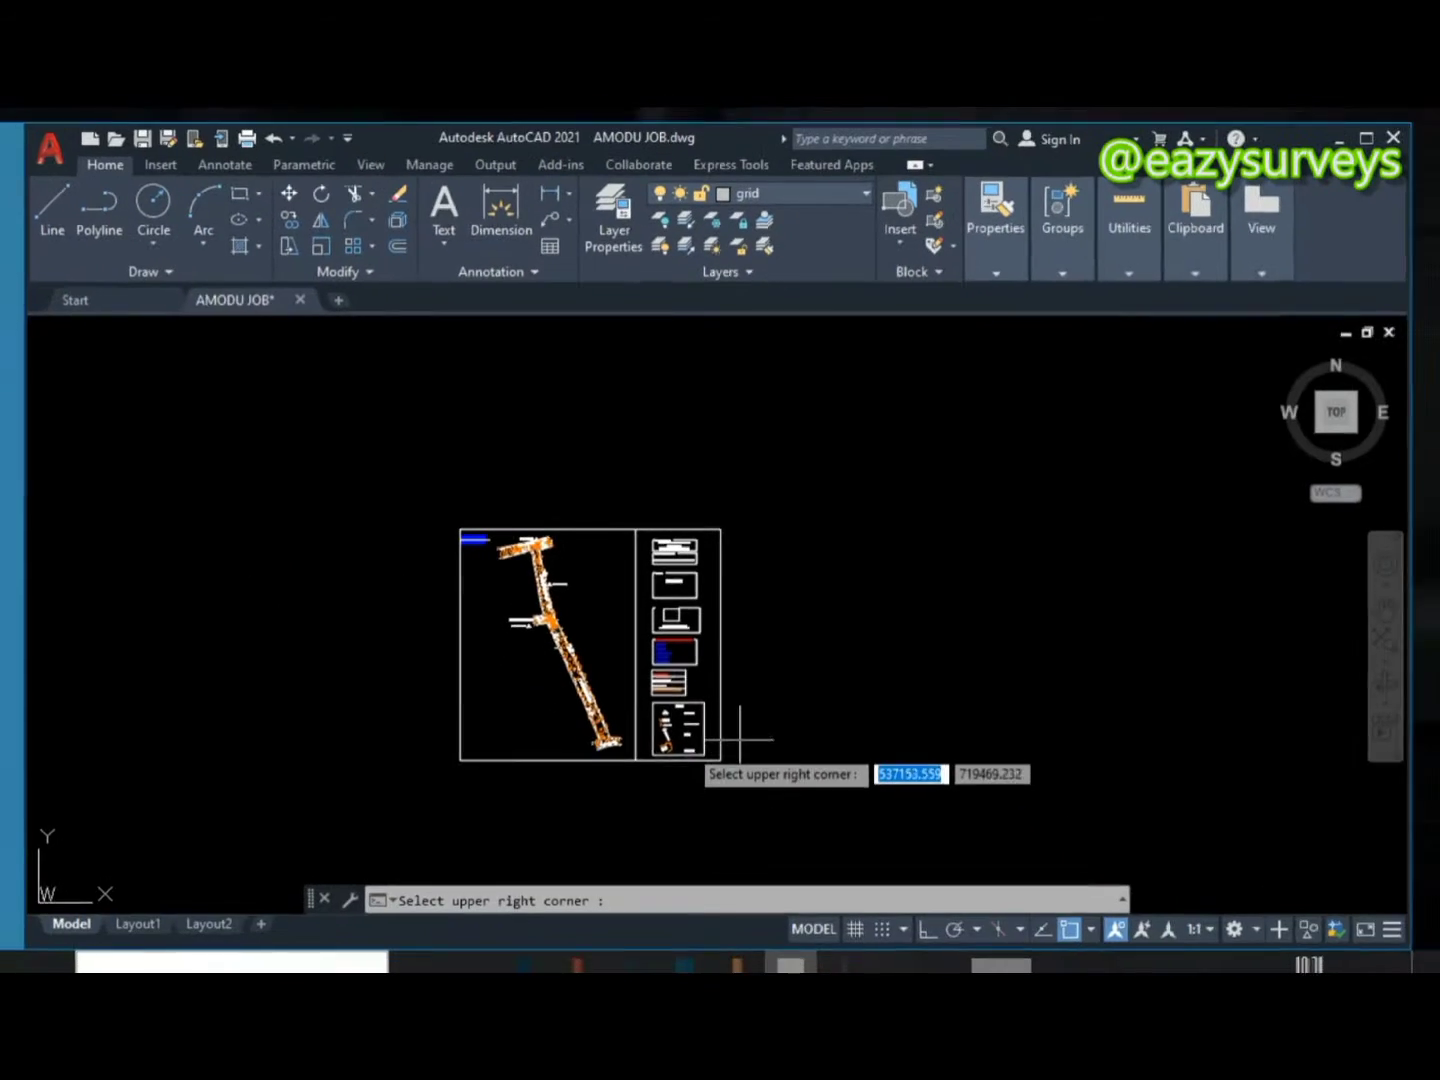
{"action": "scroll", "coordinate": [740, 935], "scroll_direction": "up", "scroll_amount": 2}
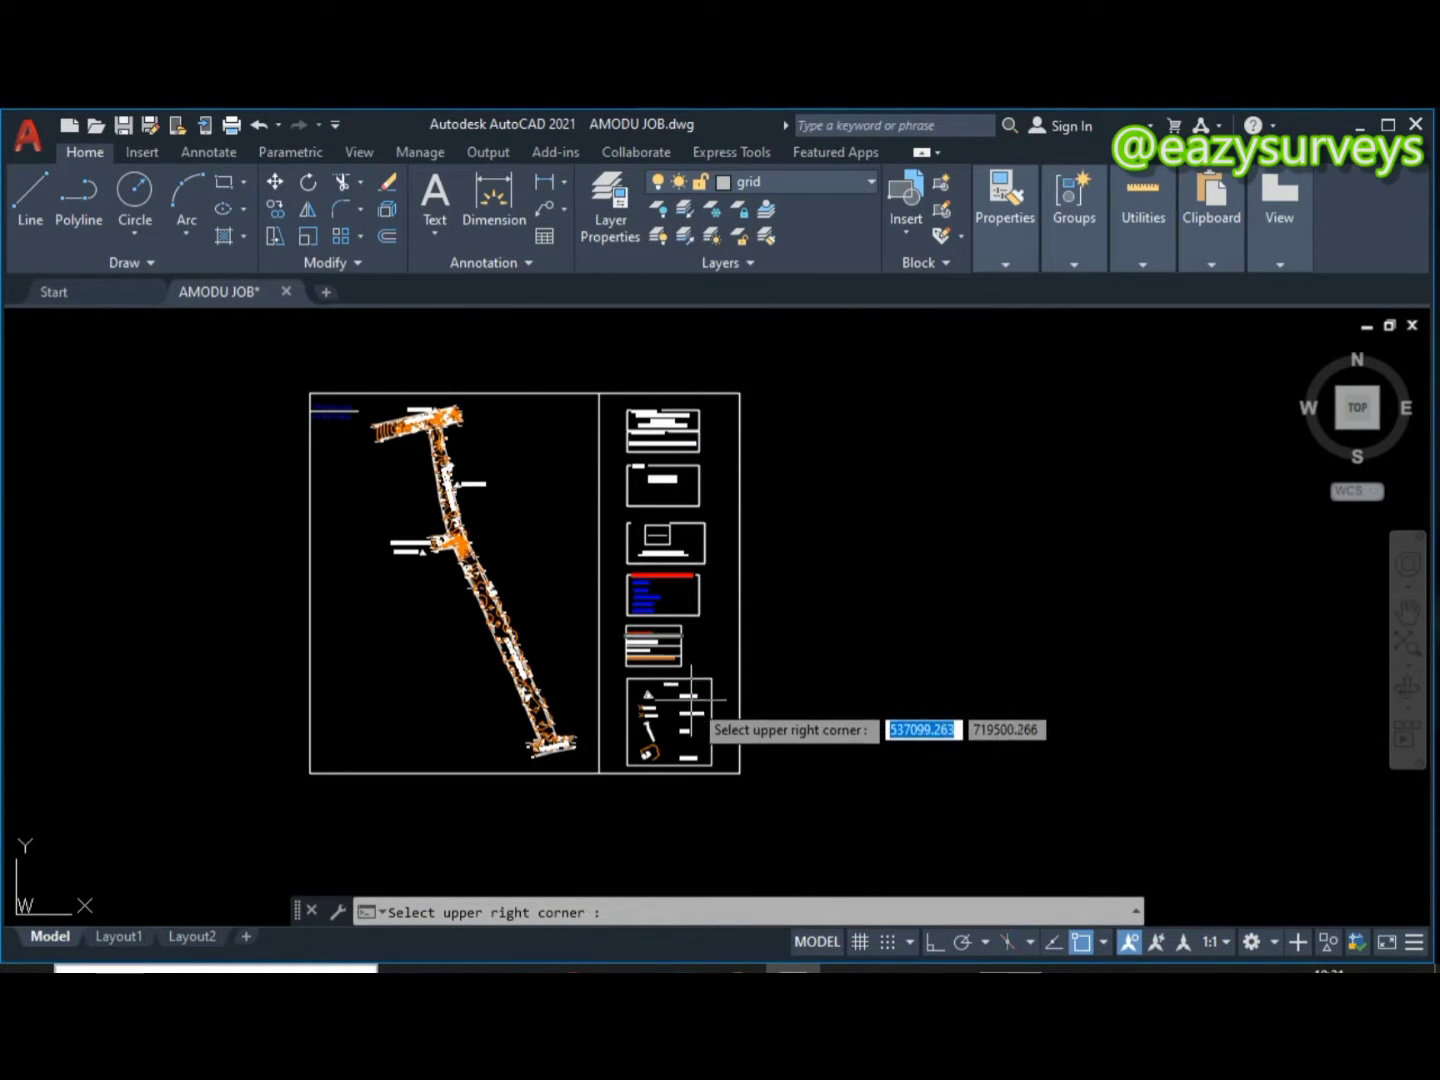
{"action": "left_click", "coordinate": [599, 393]}
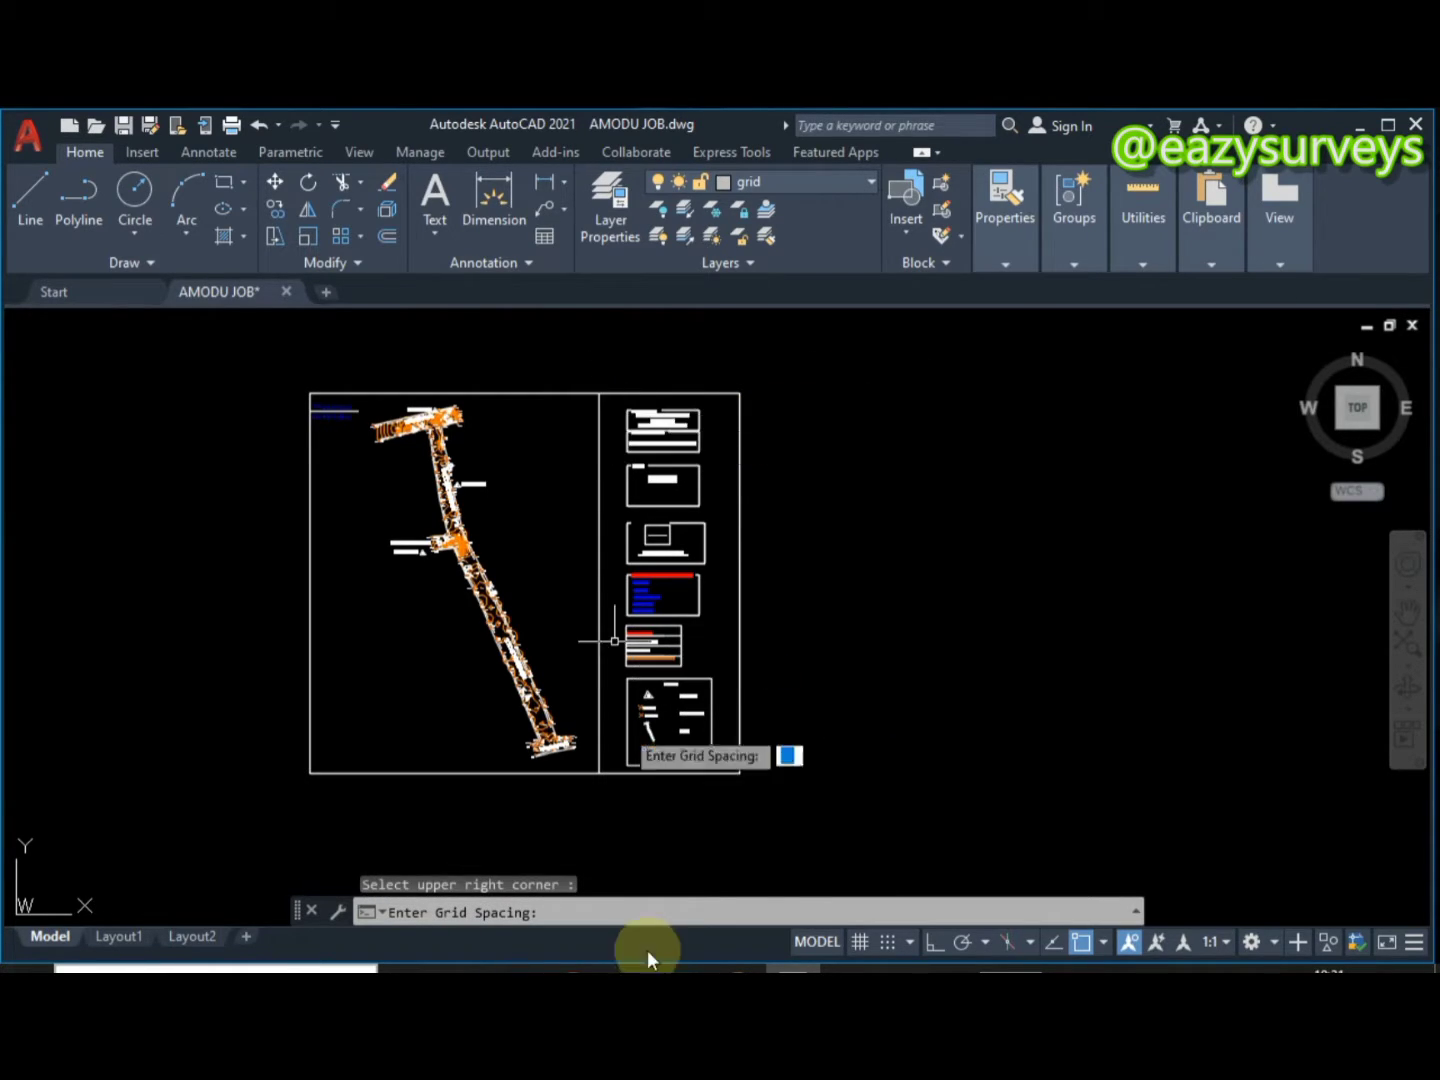
{"action": "left_click", "coordinate": [588, 913]}
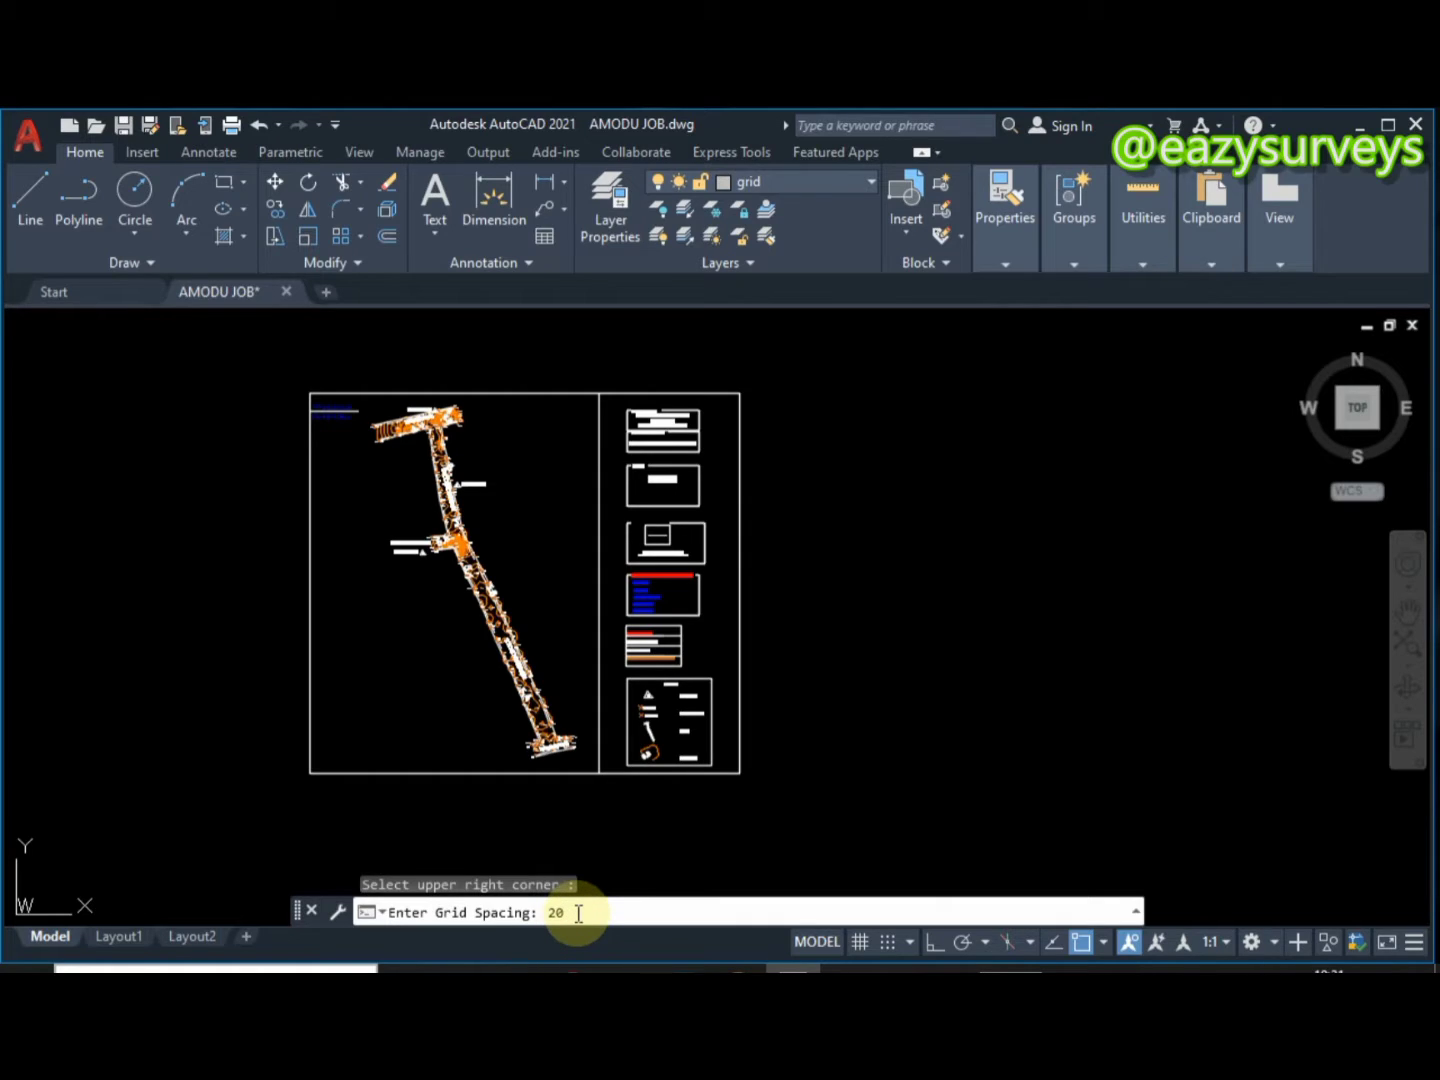
{"action": "key", "text": "Return"}
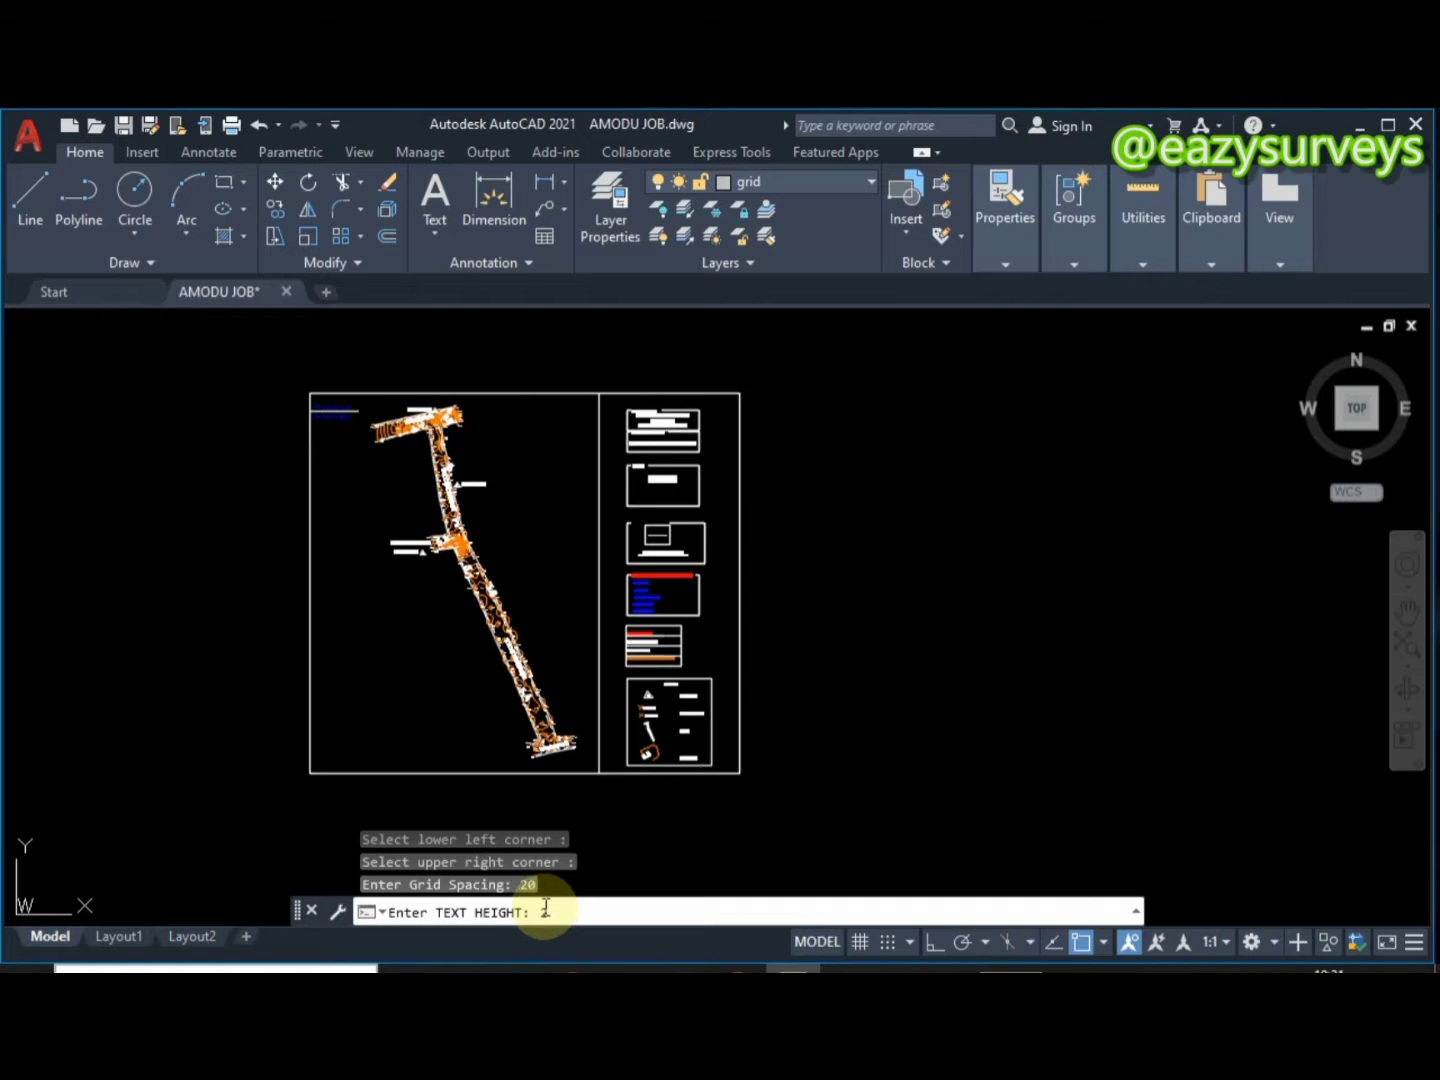
{"action": "key", "text": "Return"}
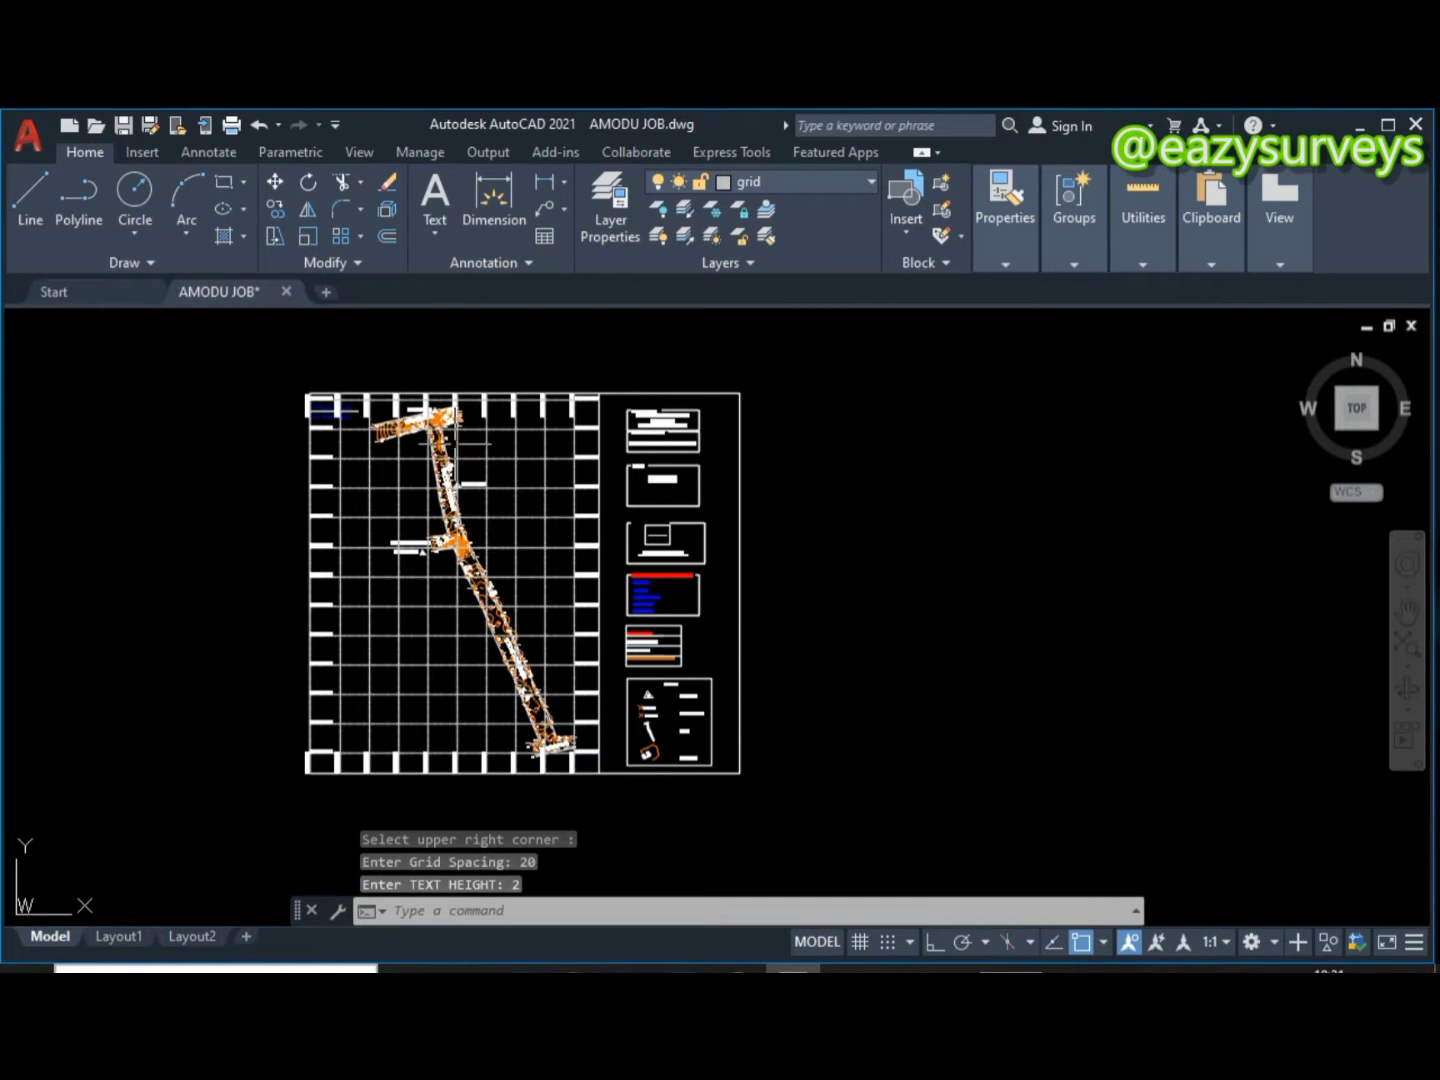
Examine the grid lines and their northing and easting labels along the plan's upper, right and lower edges
{"action": "scroll", "coordinate": [368, 410], "scroll_direction": "up", "scroll_amount": 6}
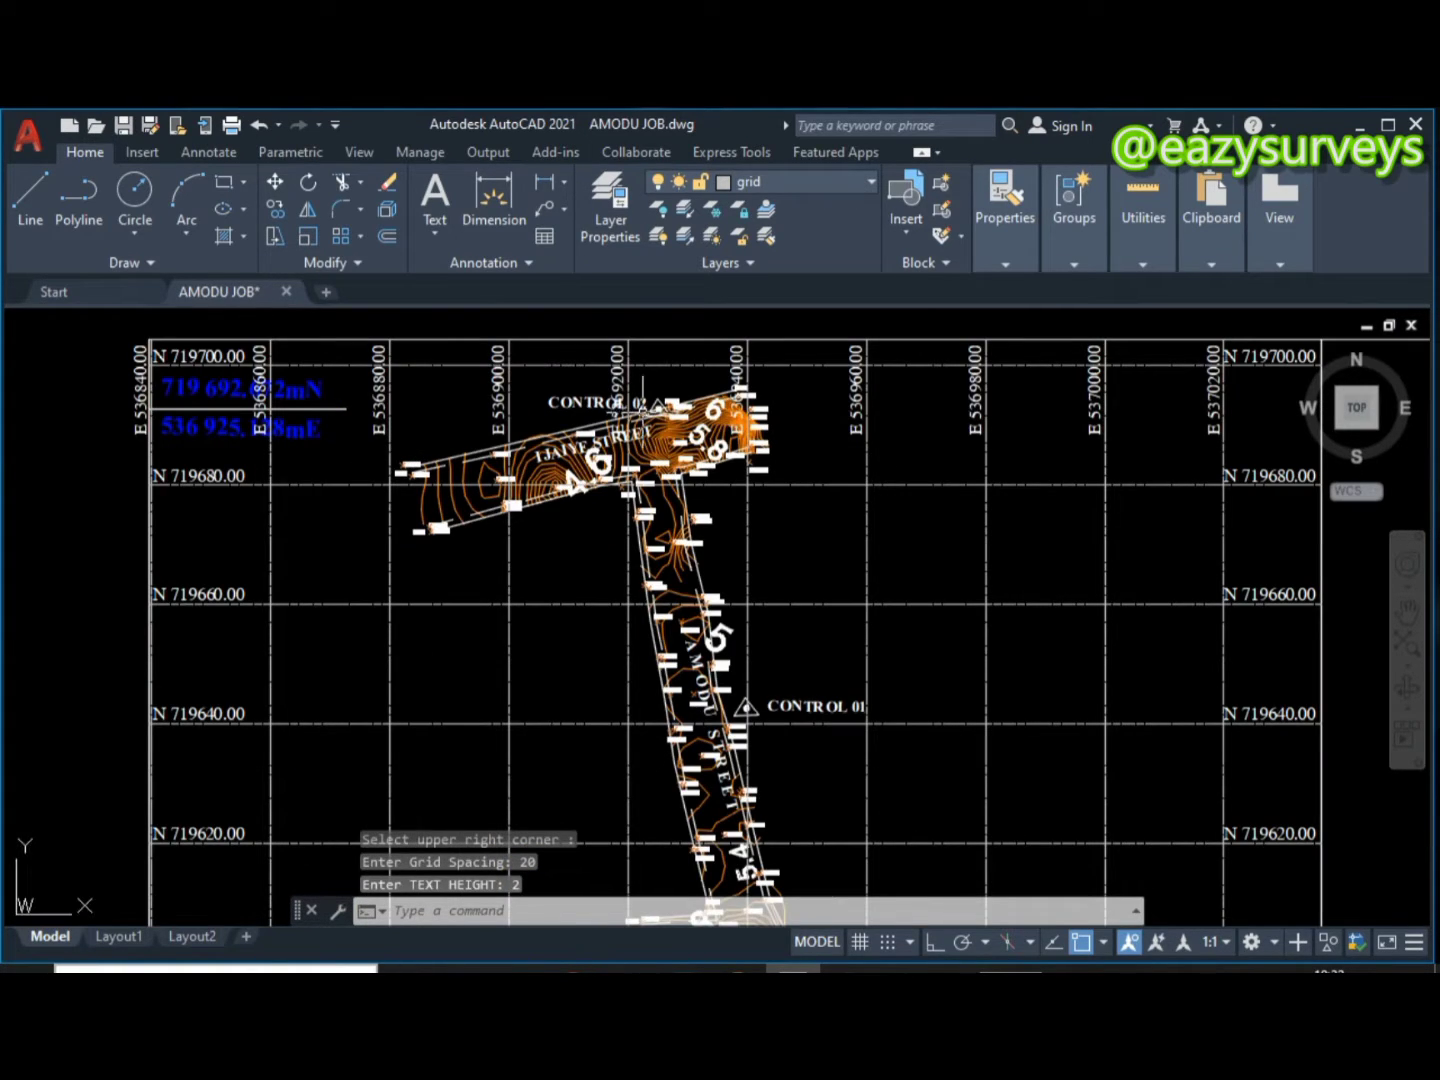
{"action": "middle_click_drag", "start_coordinate": [804, 440], "coordinate": [498, 505]}
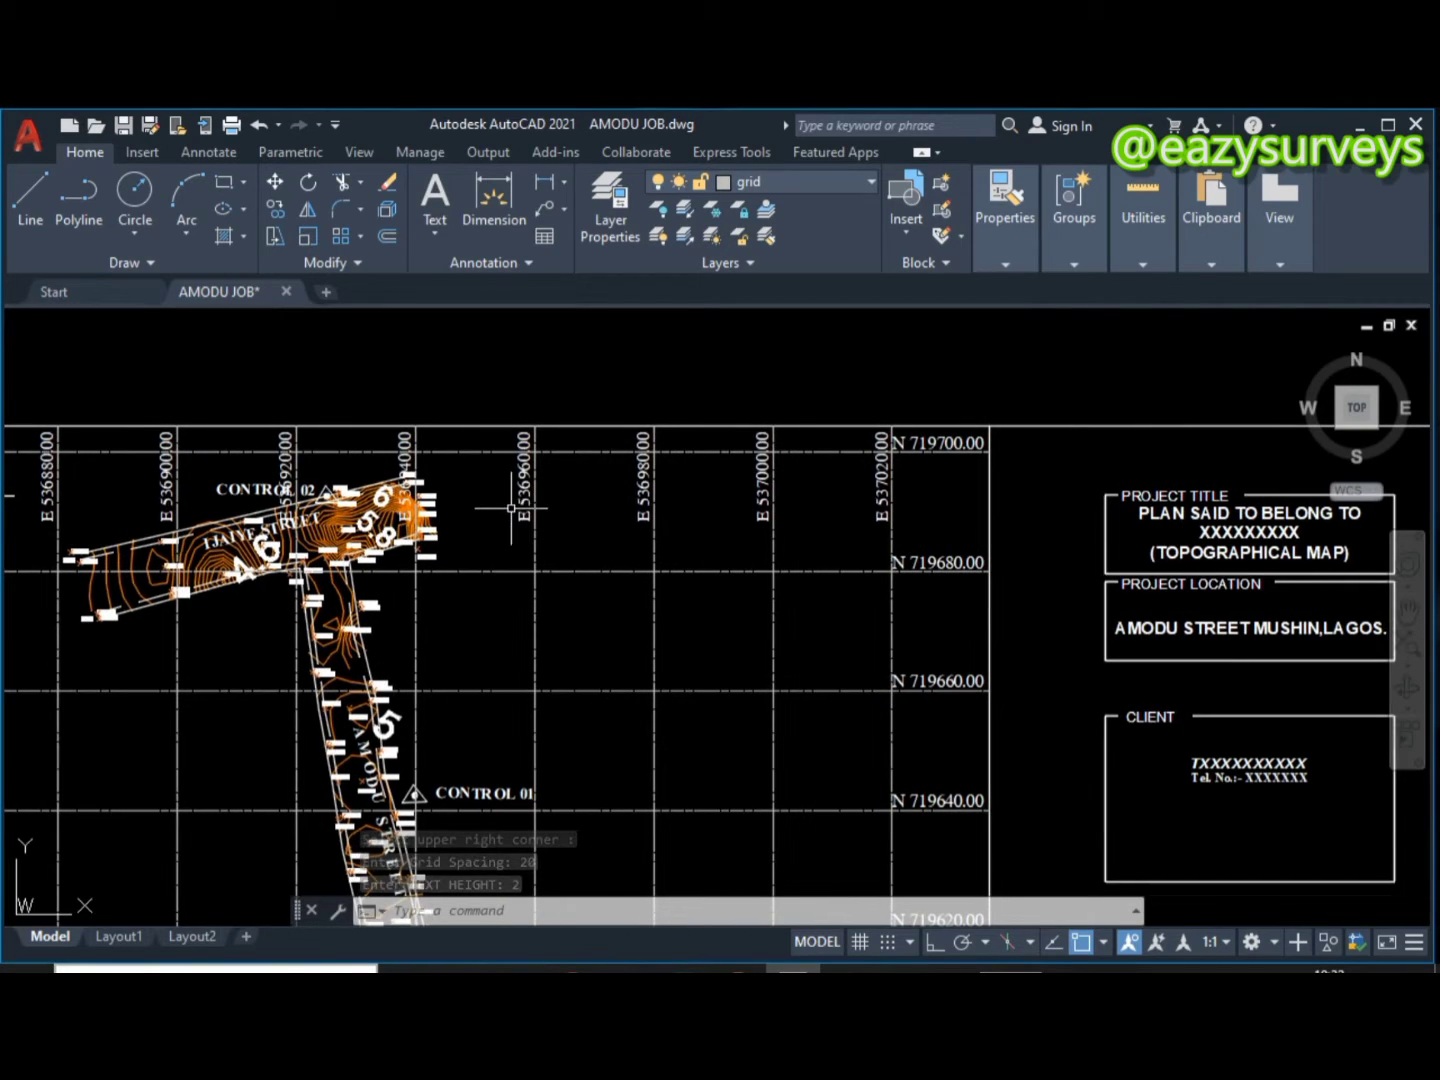
{"action": "scroll", "coordinate": [930, 445], "scroll_direction": "up", "scroll_amount": 5}
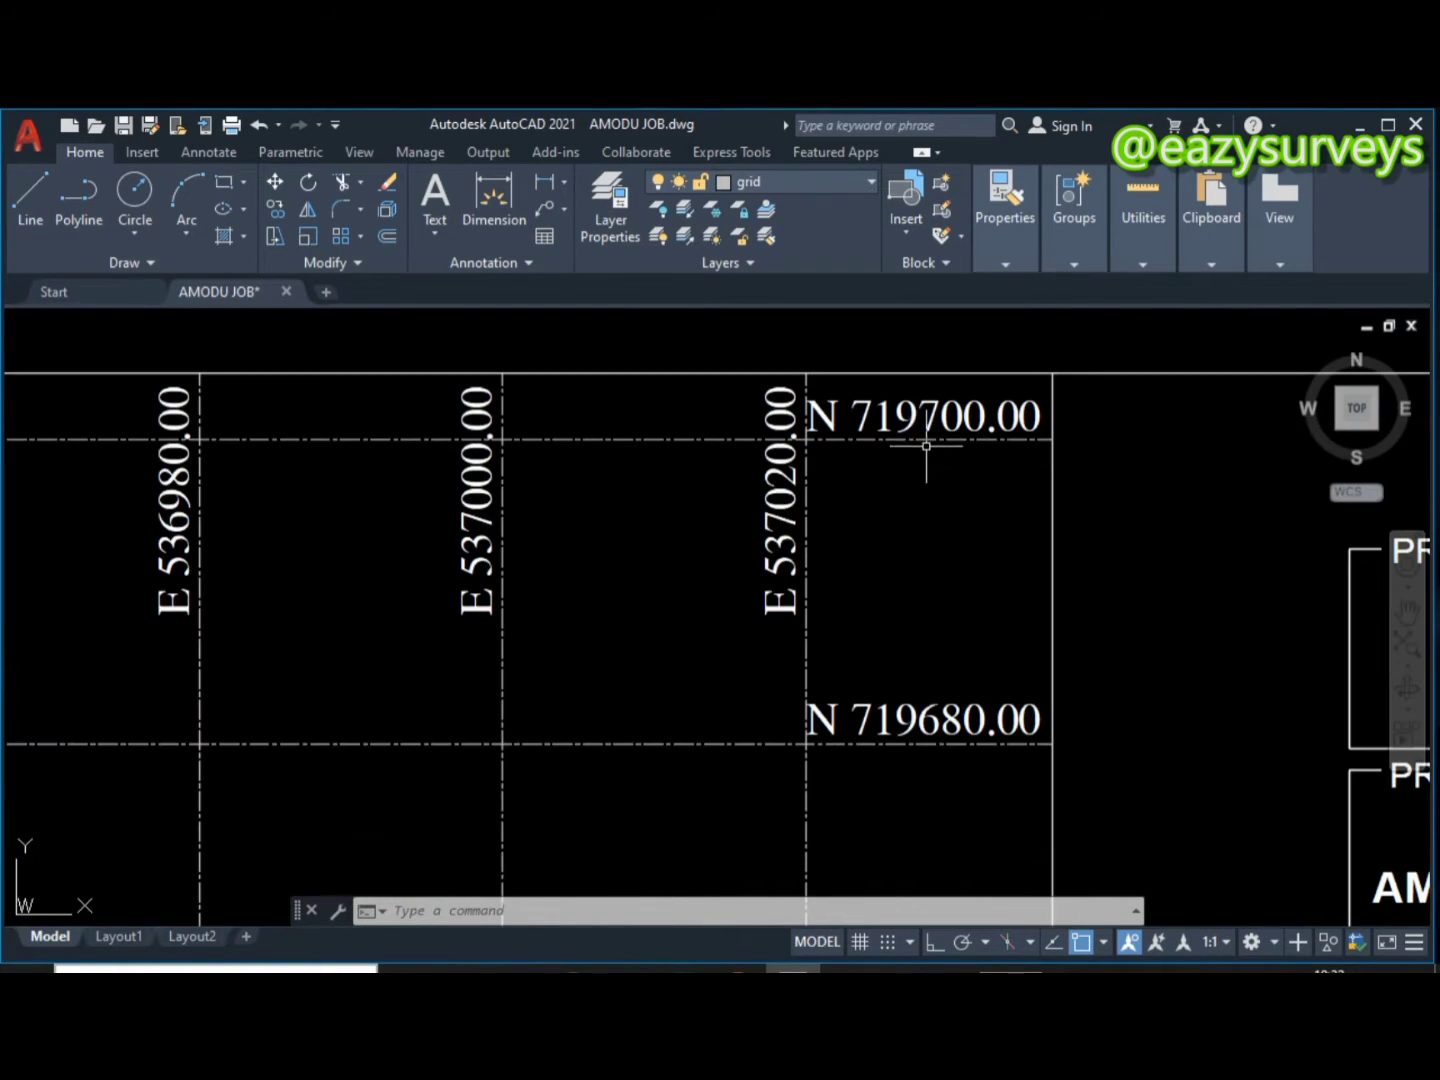
{"action": "scroll", "coordinate": [930, 440], "scroll_direction": "down", "scroll_amount": 2}
{"action": "scroll", "coordinate": [902, 418], "scroll_direction": "down", "scroll_amount": 2}
{"action": "mouse_move", "coordinate": [852, 659]}
{"action": "middle_mouse_down"}
{"action": "mouse_move", "coordinate": [887, 427]}
{"action": "mouse_move", "coordinate": [871, 398]}
{"action": "middle_mouse_up"}
{"action": "mouse_move", "coordinate": [849, 693]}
{"action": "middle_mouse_down"}
{"action": "mouse_move", "coordinate": [823, 521]}
{"action": "mouse_move", "coordinate": [823, 380]}
{"action": "middle_mouse_up"}
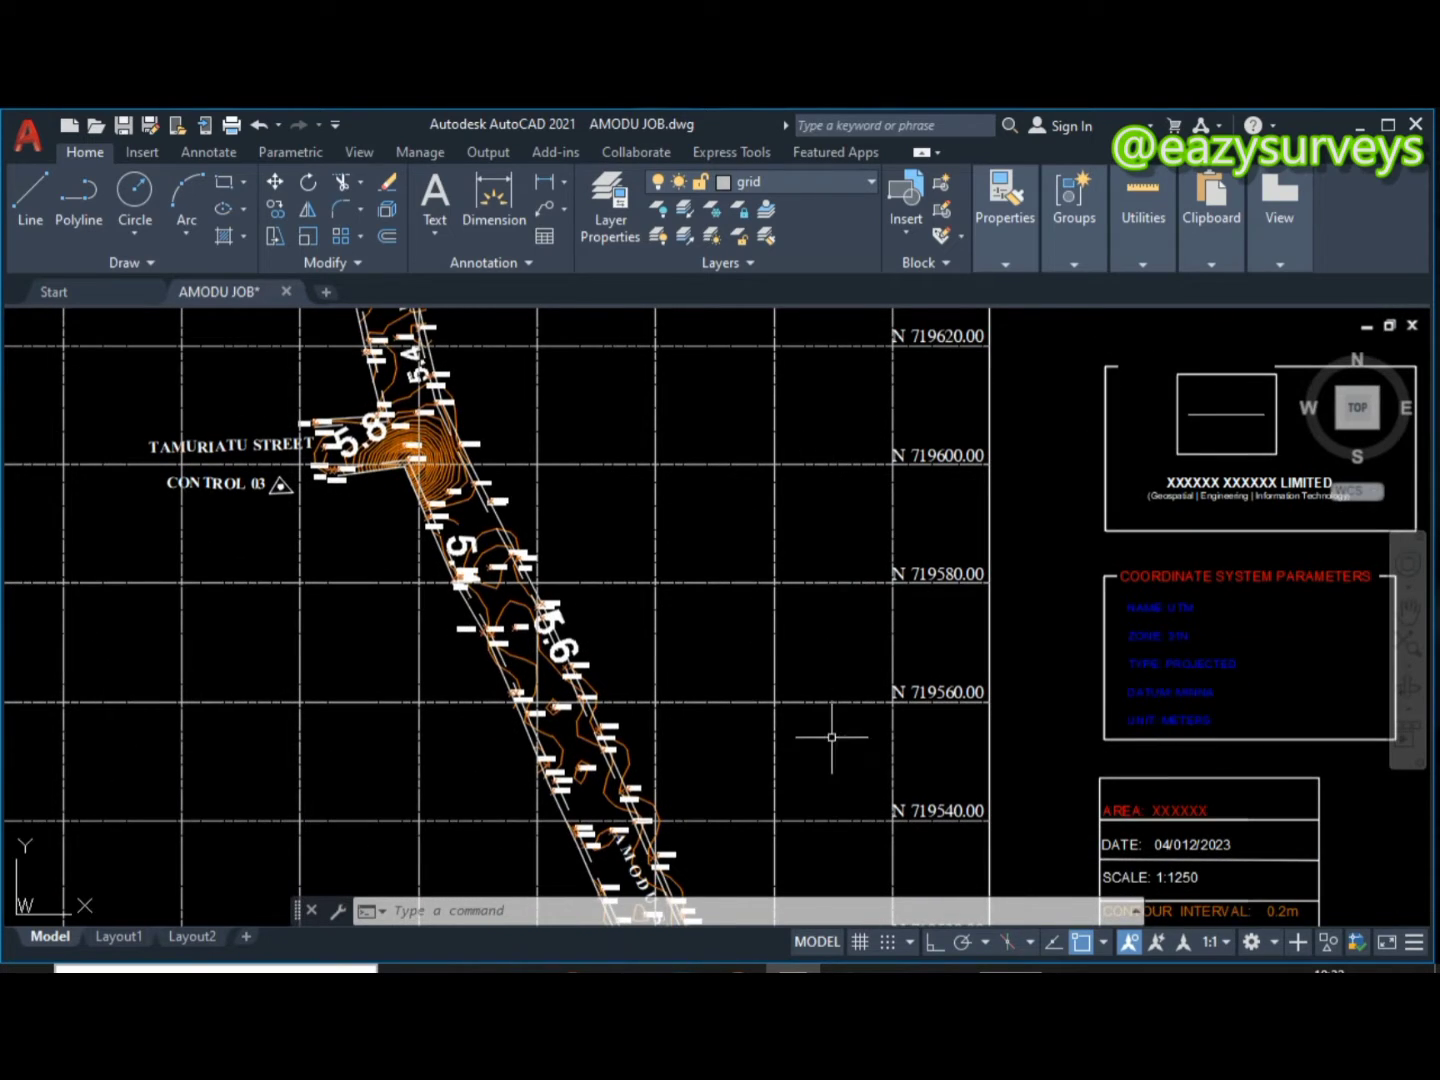
{"action": "middle_click_drag", "start_coordinate": [829, 739], "coordinate": [874, 399]}
{"action": "scroll", "coordinate": [871, 427], "scroll_direction": "down", "scroll_amount": 2}
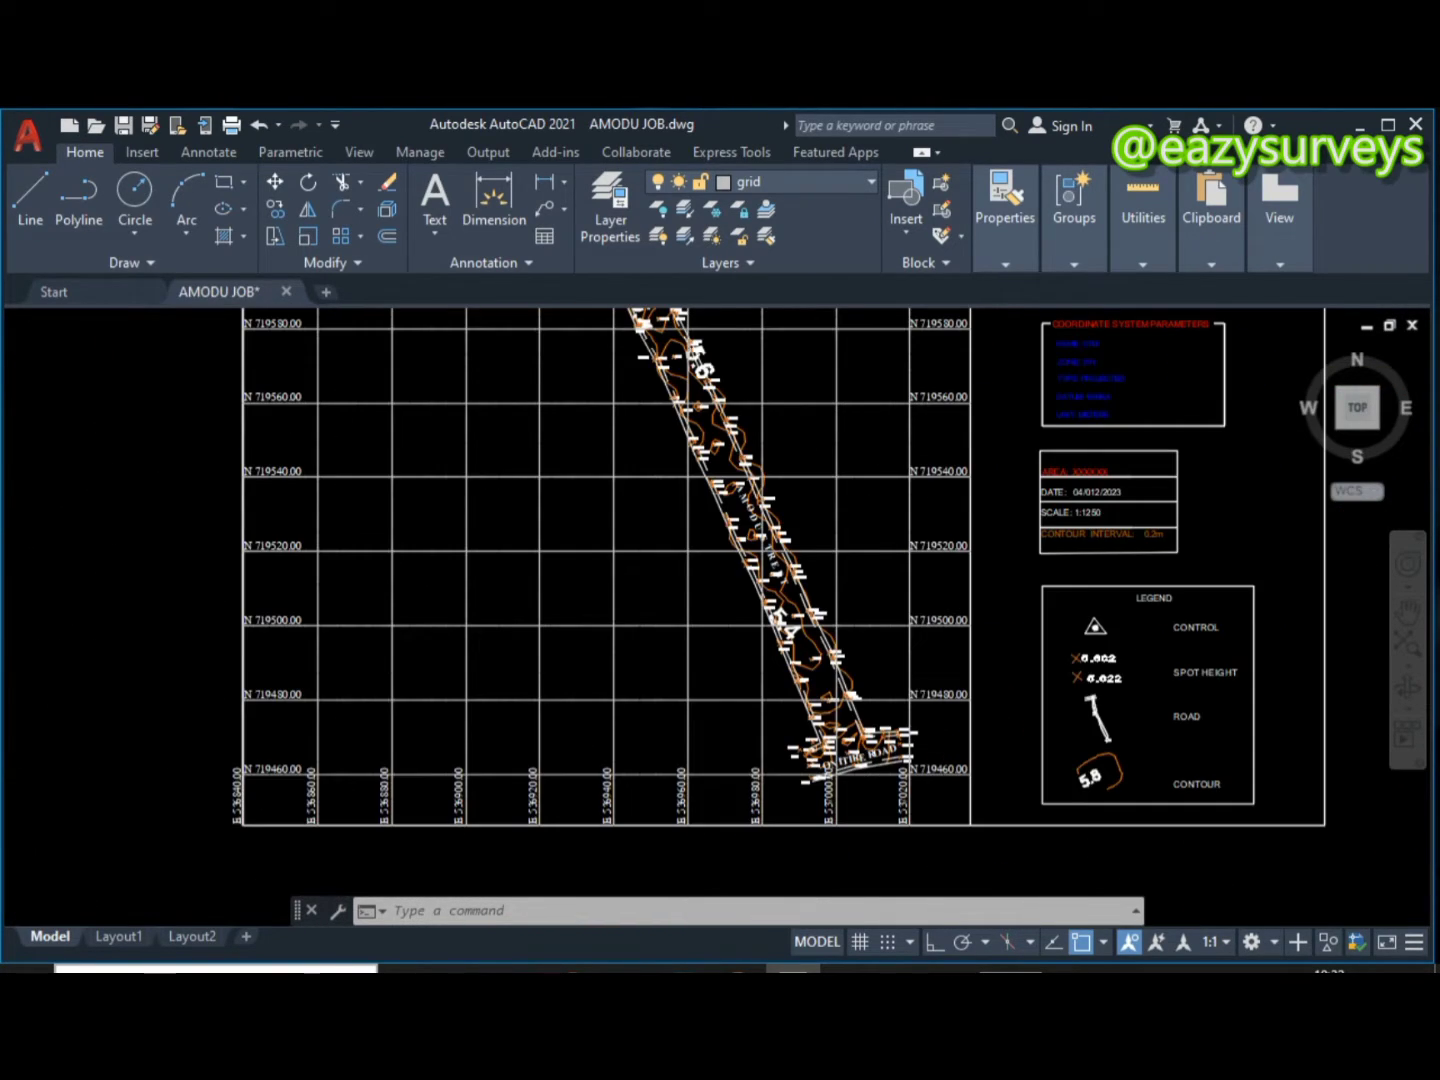
{"action": "scroll", "coordinate": [874, 429], "scroll_direction": "down", "scroll_amount": 2}
{"action": "scroll", "coordinate": [898, 658], "scroll_direction": "up", "scroll_amount": 4}
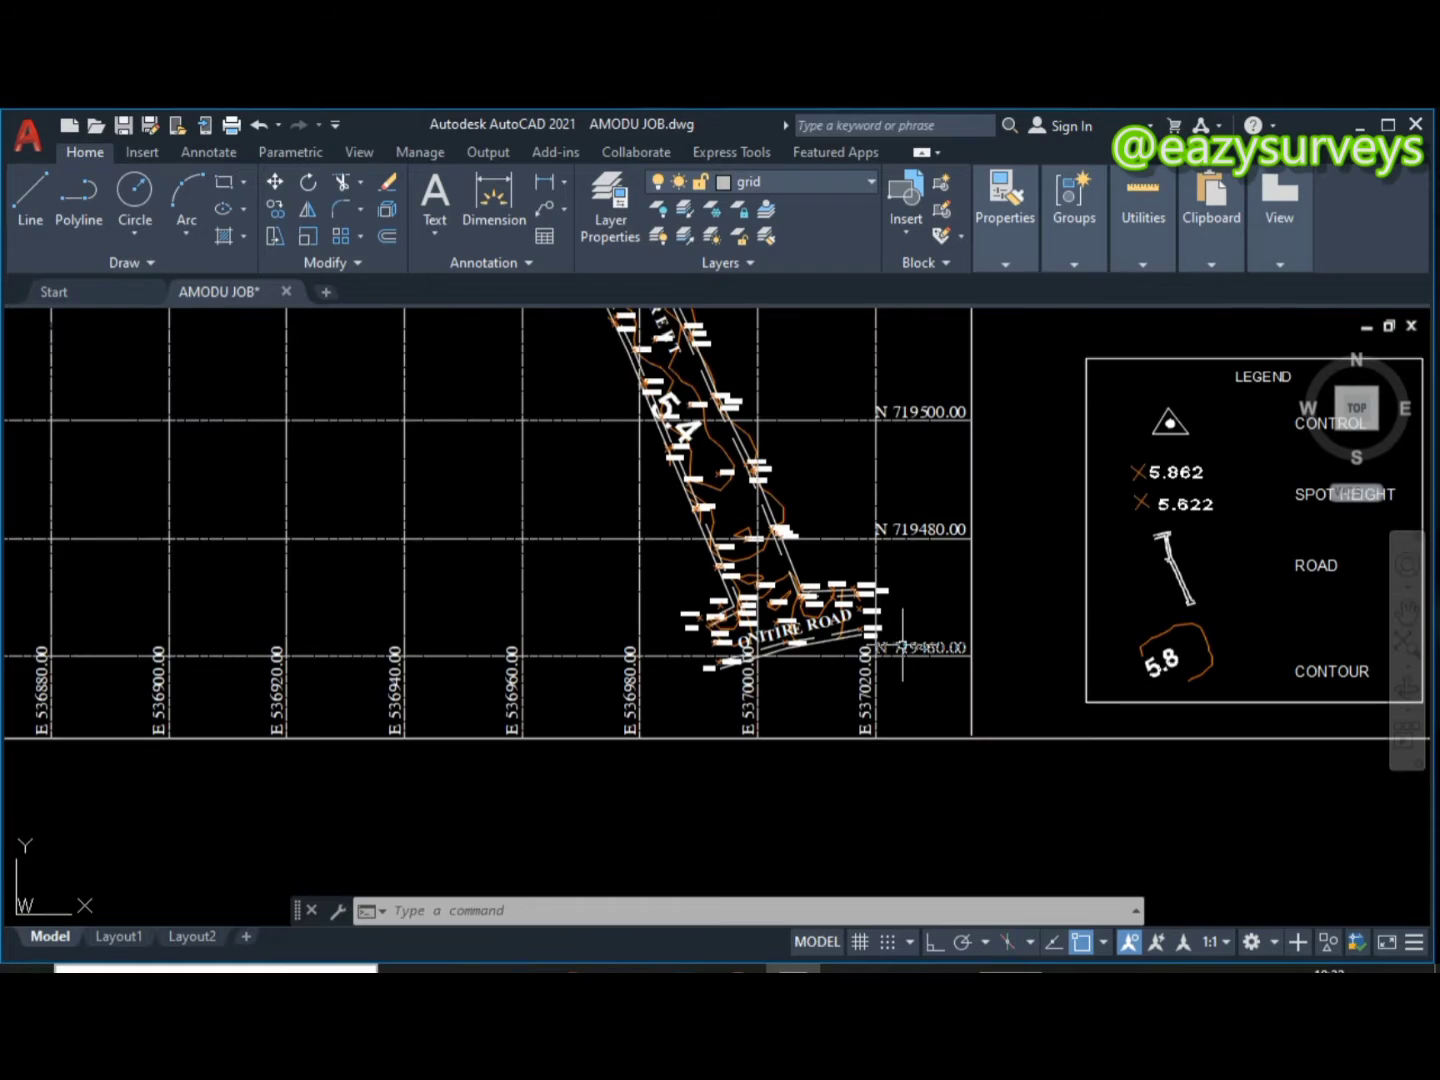
{"action": "scroll", "coordinate": [898, 658], "scroll_direction": "up", "scroll_amount": 3}
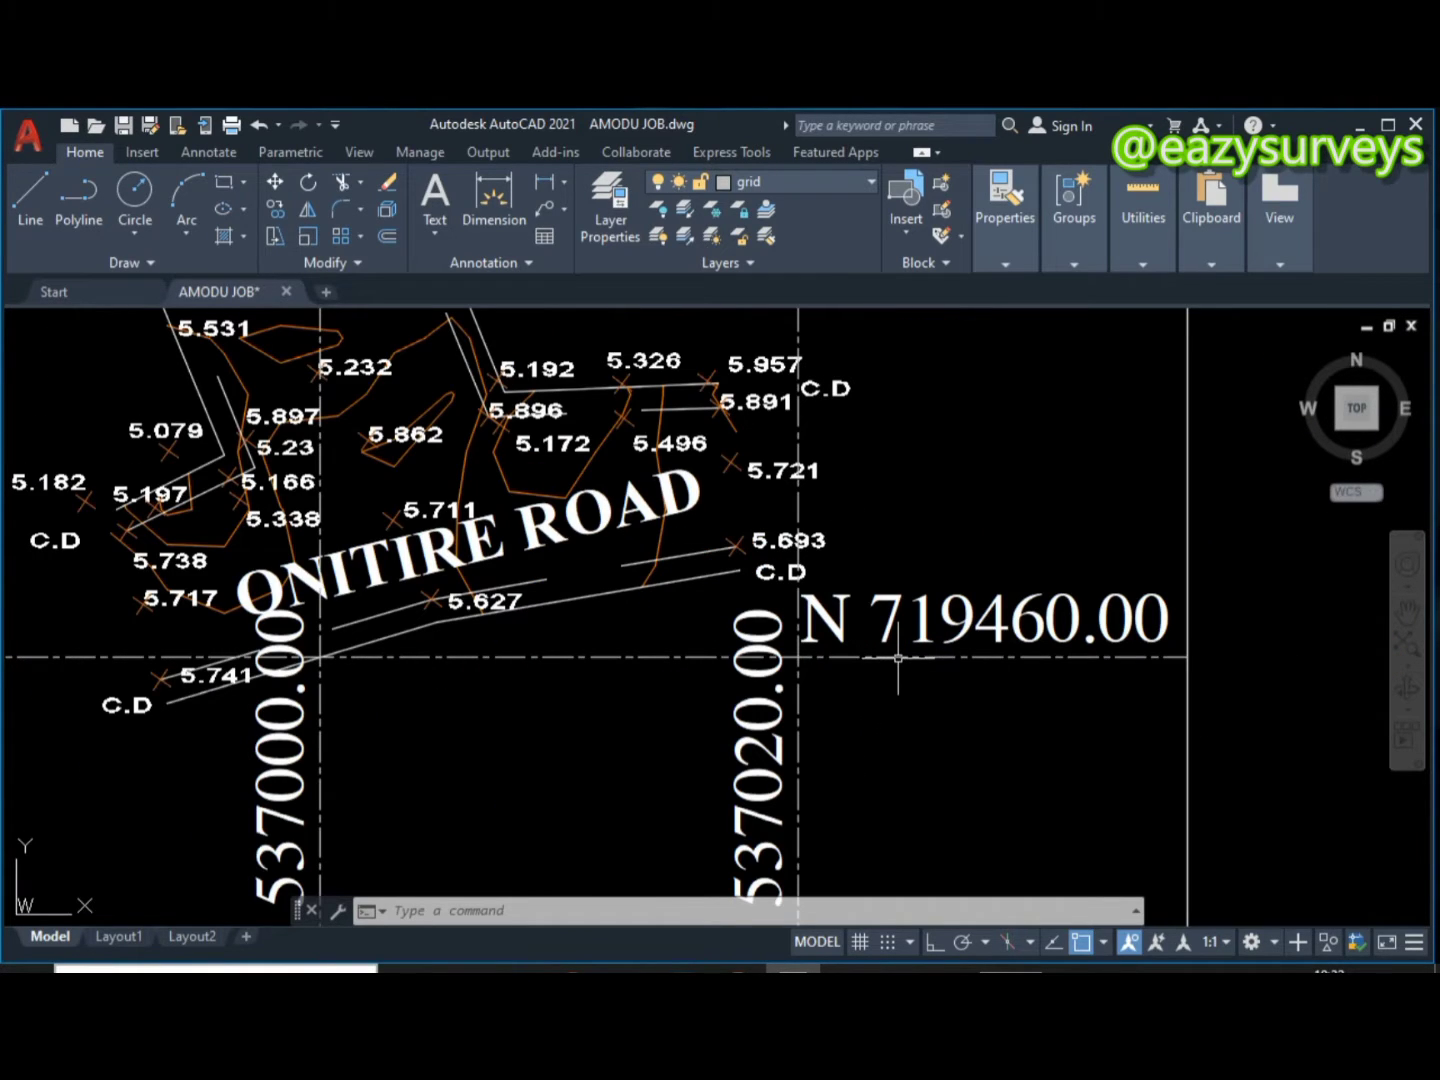
{"action": "middle_click_drag", "start_coordinate": [898, 658], "coordinate": [914, 829]}
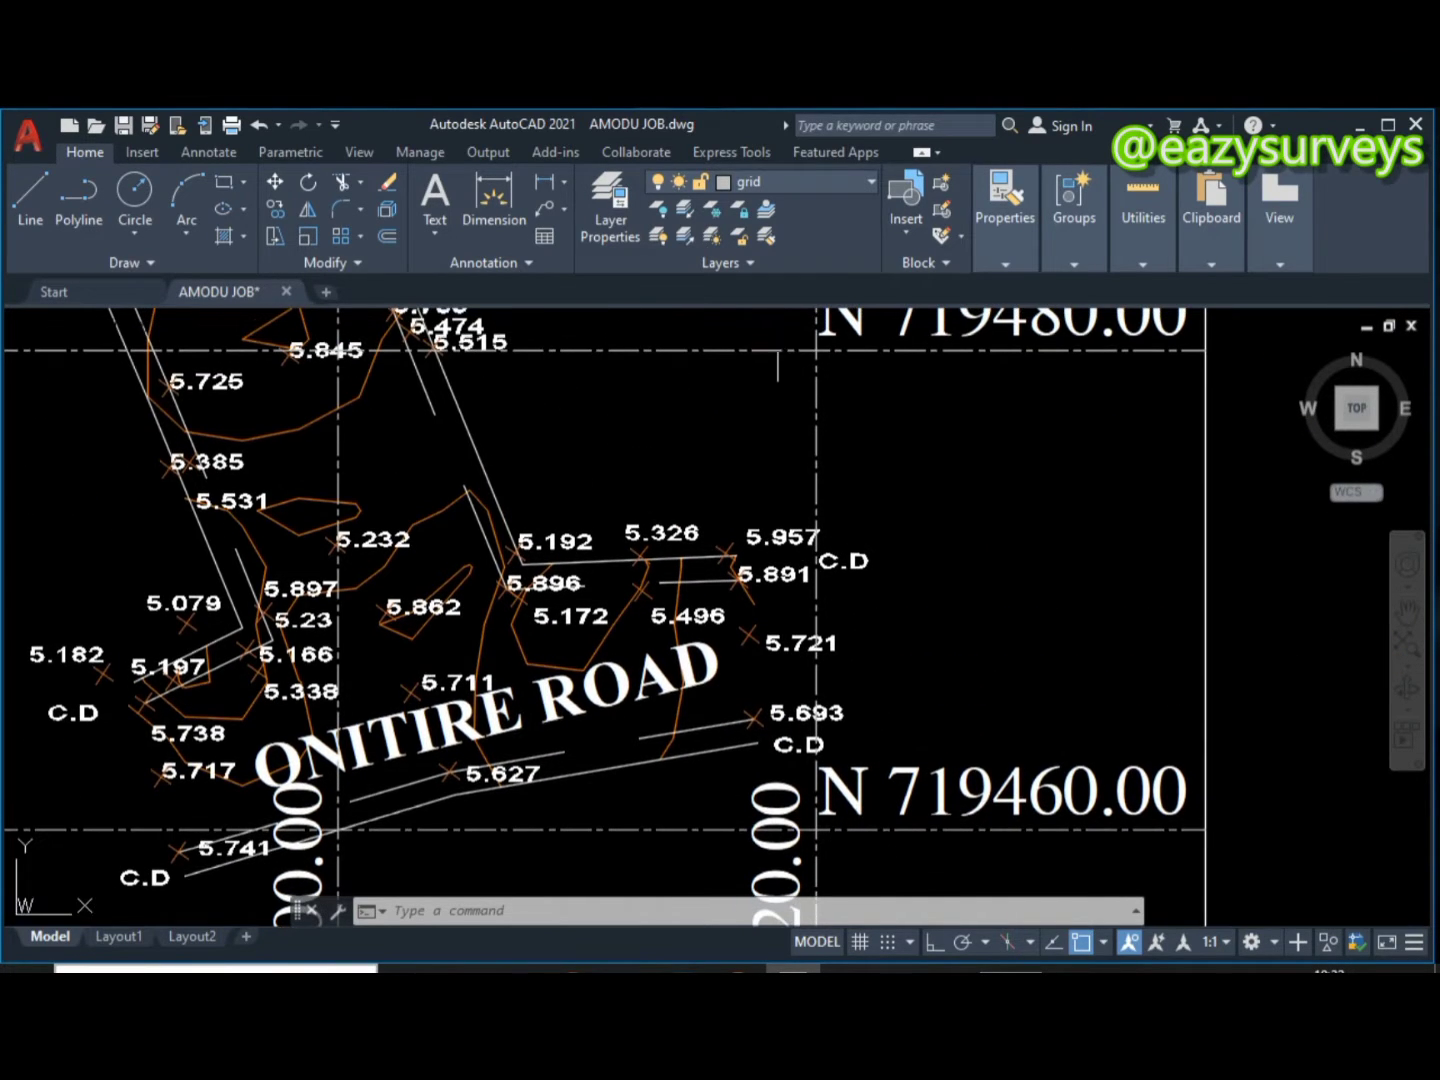
{"action": "scroll", "coordinate": [778, 353], "scroll_direction": "up", "scroll_amount": 1}
{"action": "middle_click_drag", "start_coordinate": [778, 353], "coordinate": [812, 688]}
{"action": "scroll", "coordinate": [788, 450], "scroll_direction": "down", "scroll_amount": 1}
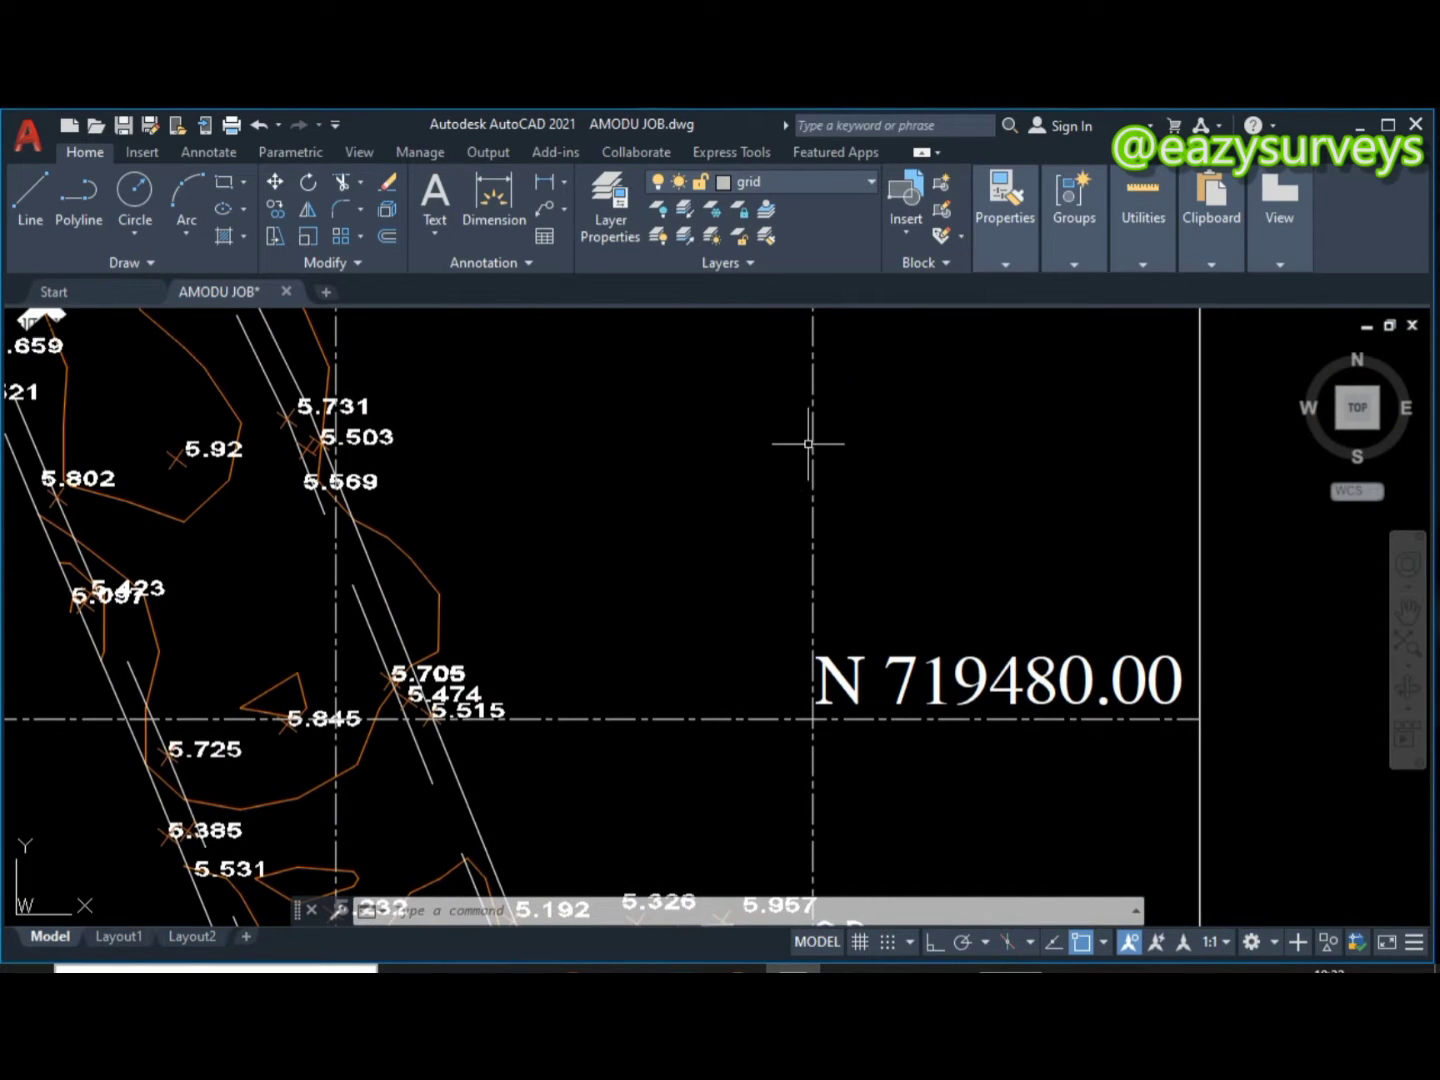
Select all the similar grid lines and set their linetype to Continuous
{"action": "scroll", "coordinate": [810, 443], "scroll_direction": "down", "scroll_amount": 4}
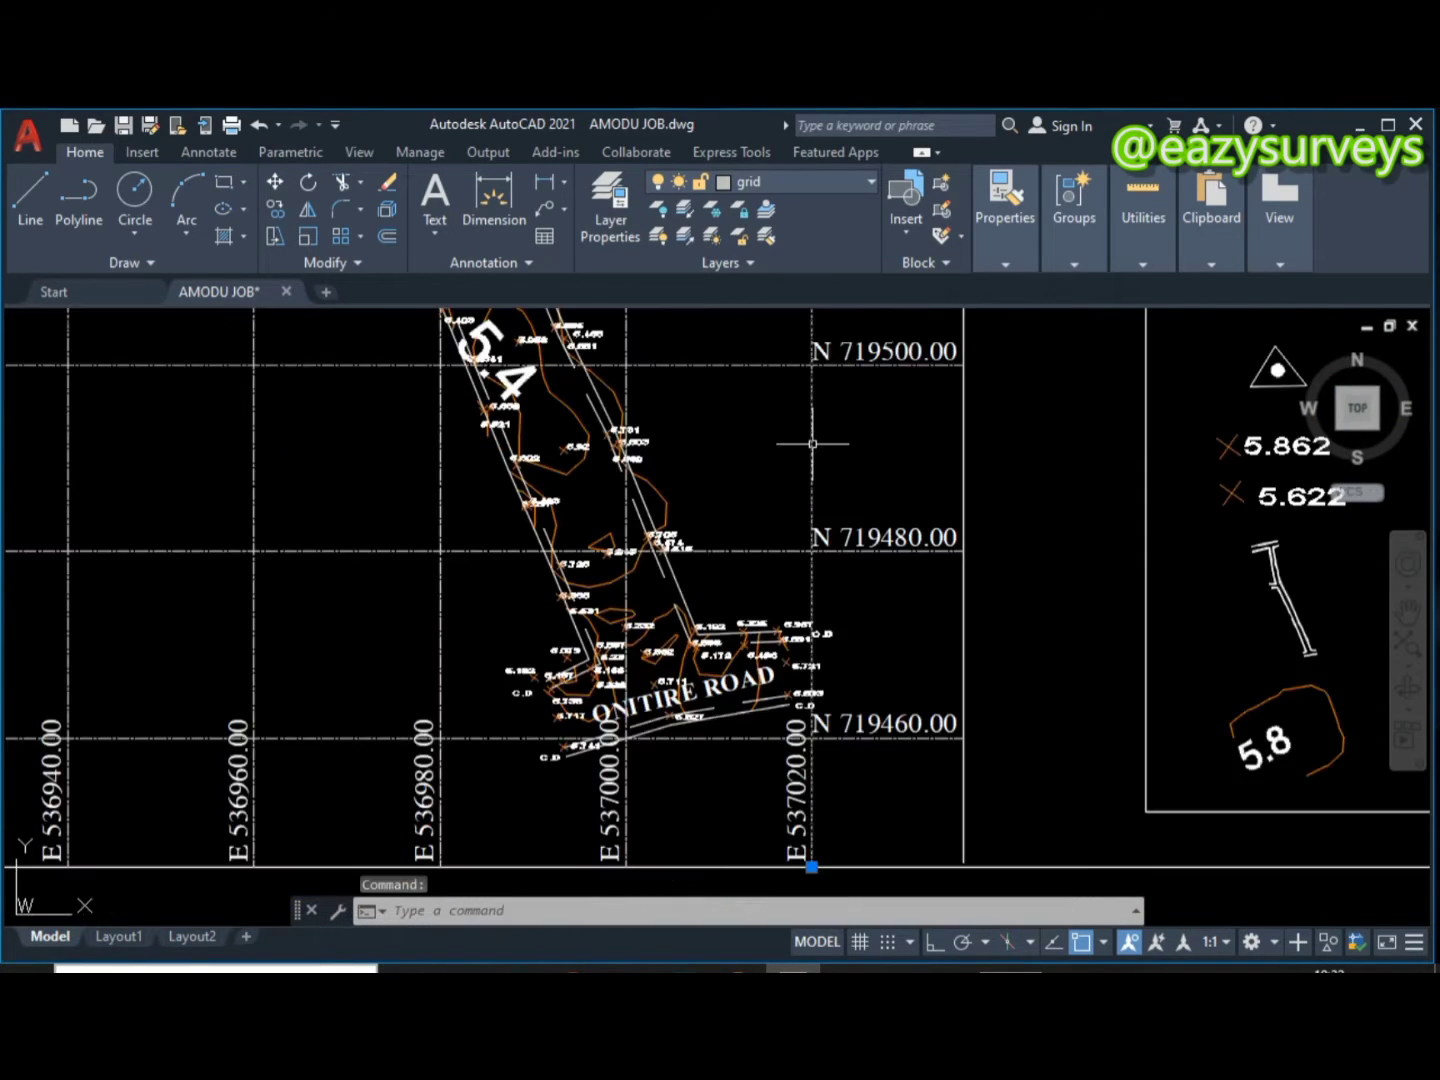
{"action": "right_click", "coordinate": [835, 440]}
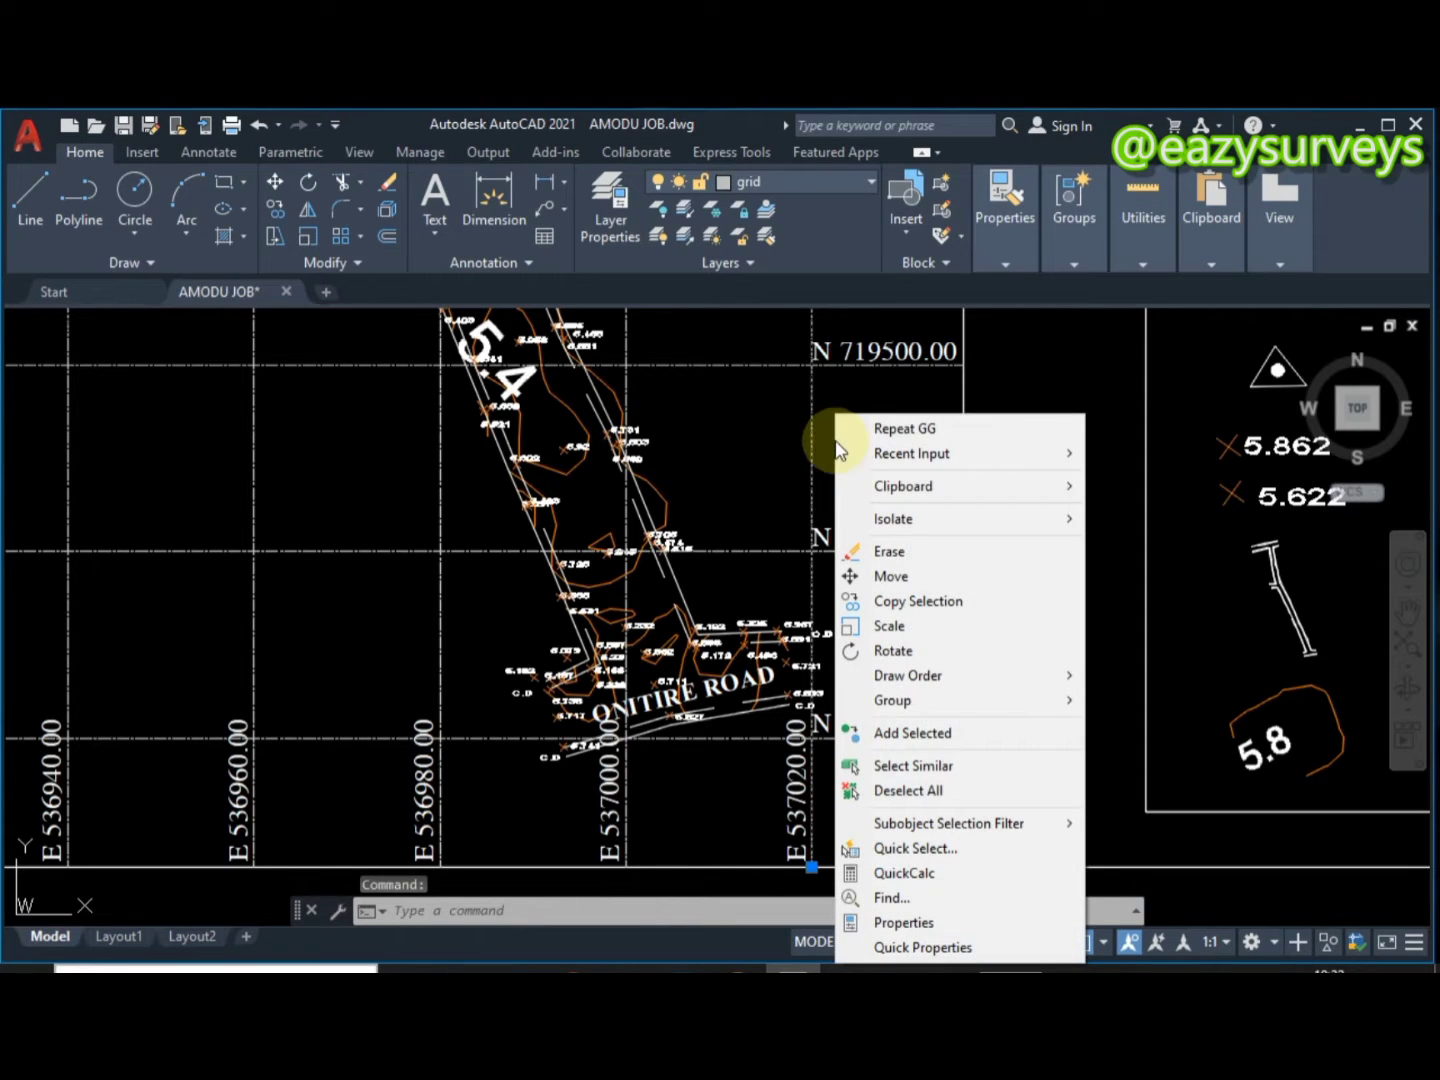
{"action": "left_click", "coordinate": [910, 765]}
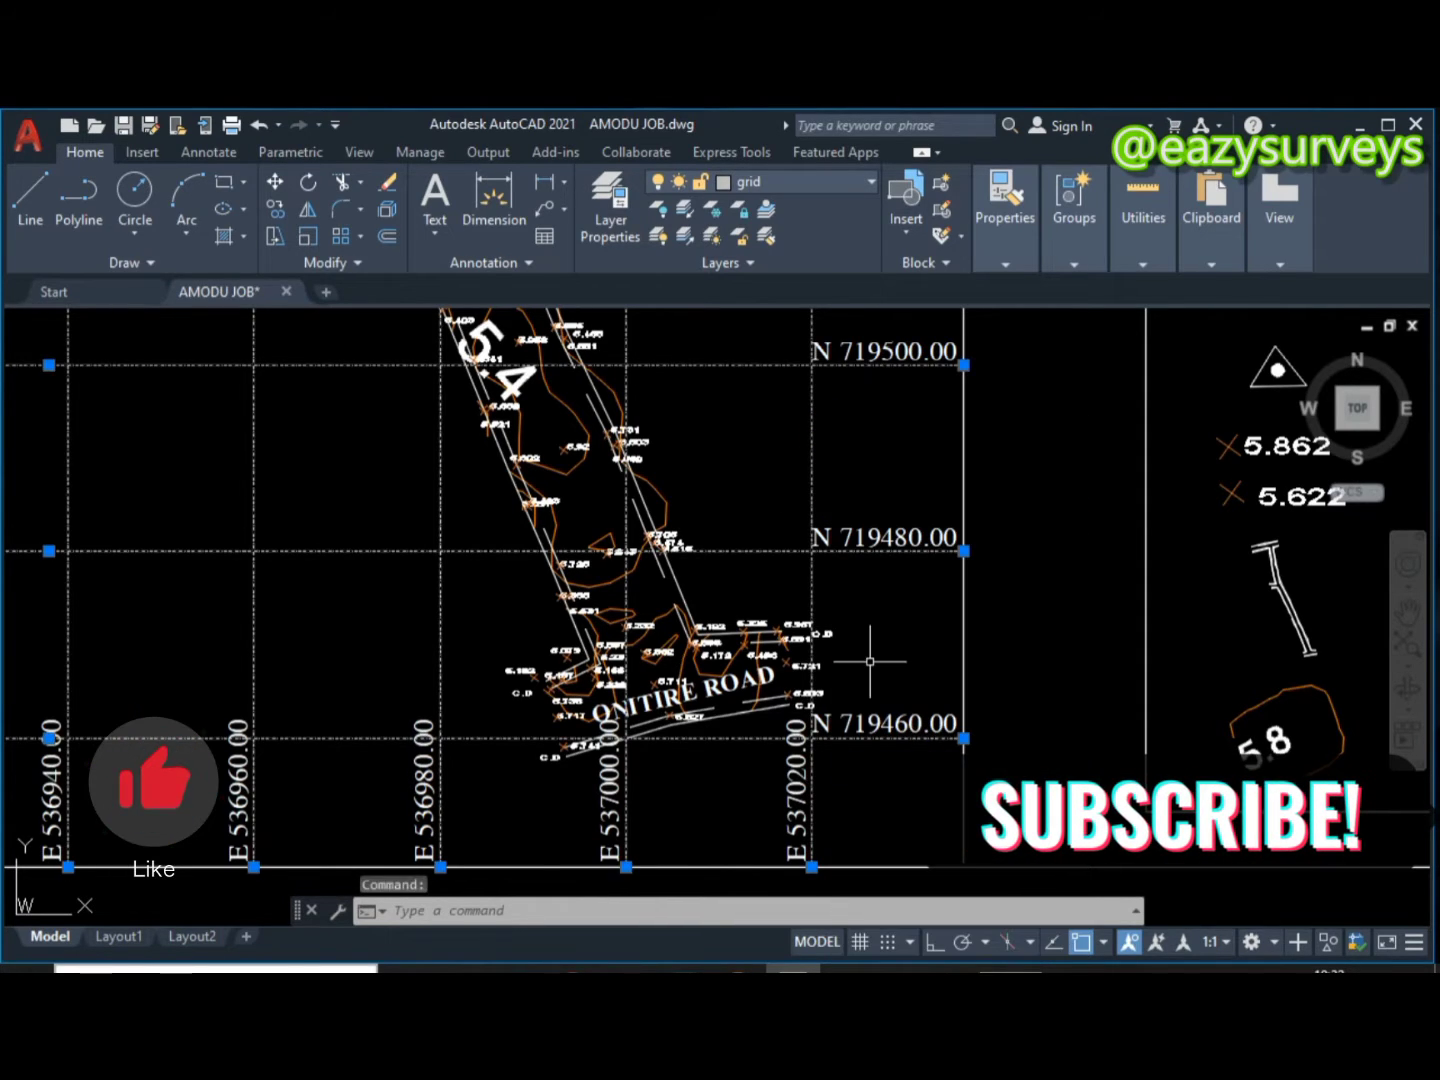
{"action": "scroll", "coordinate": [815, 540], "scroll_direction": "down", "scroll_amount": 5}
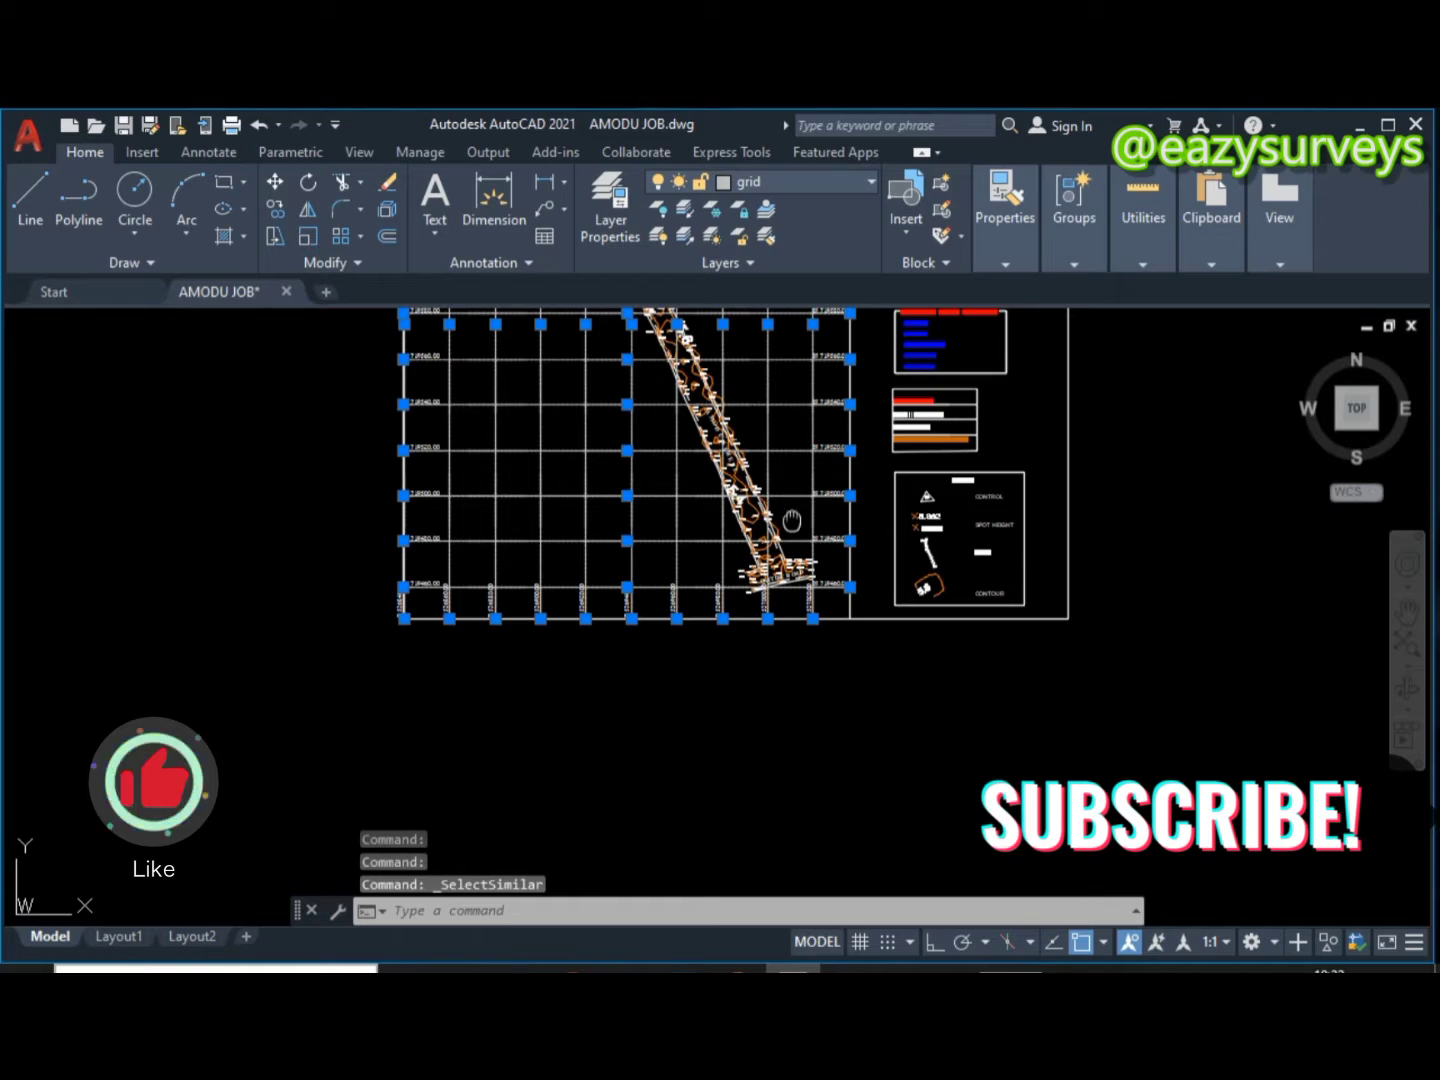
{"action": "middle_click_drag", "start_coordinate": [791, 504], "coordinate": [772, 705]}
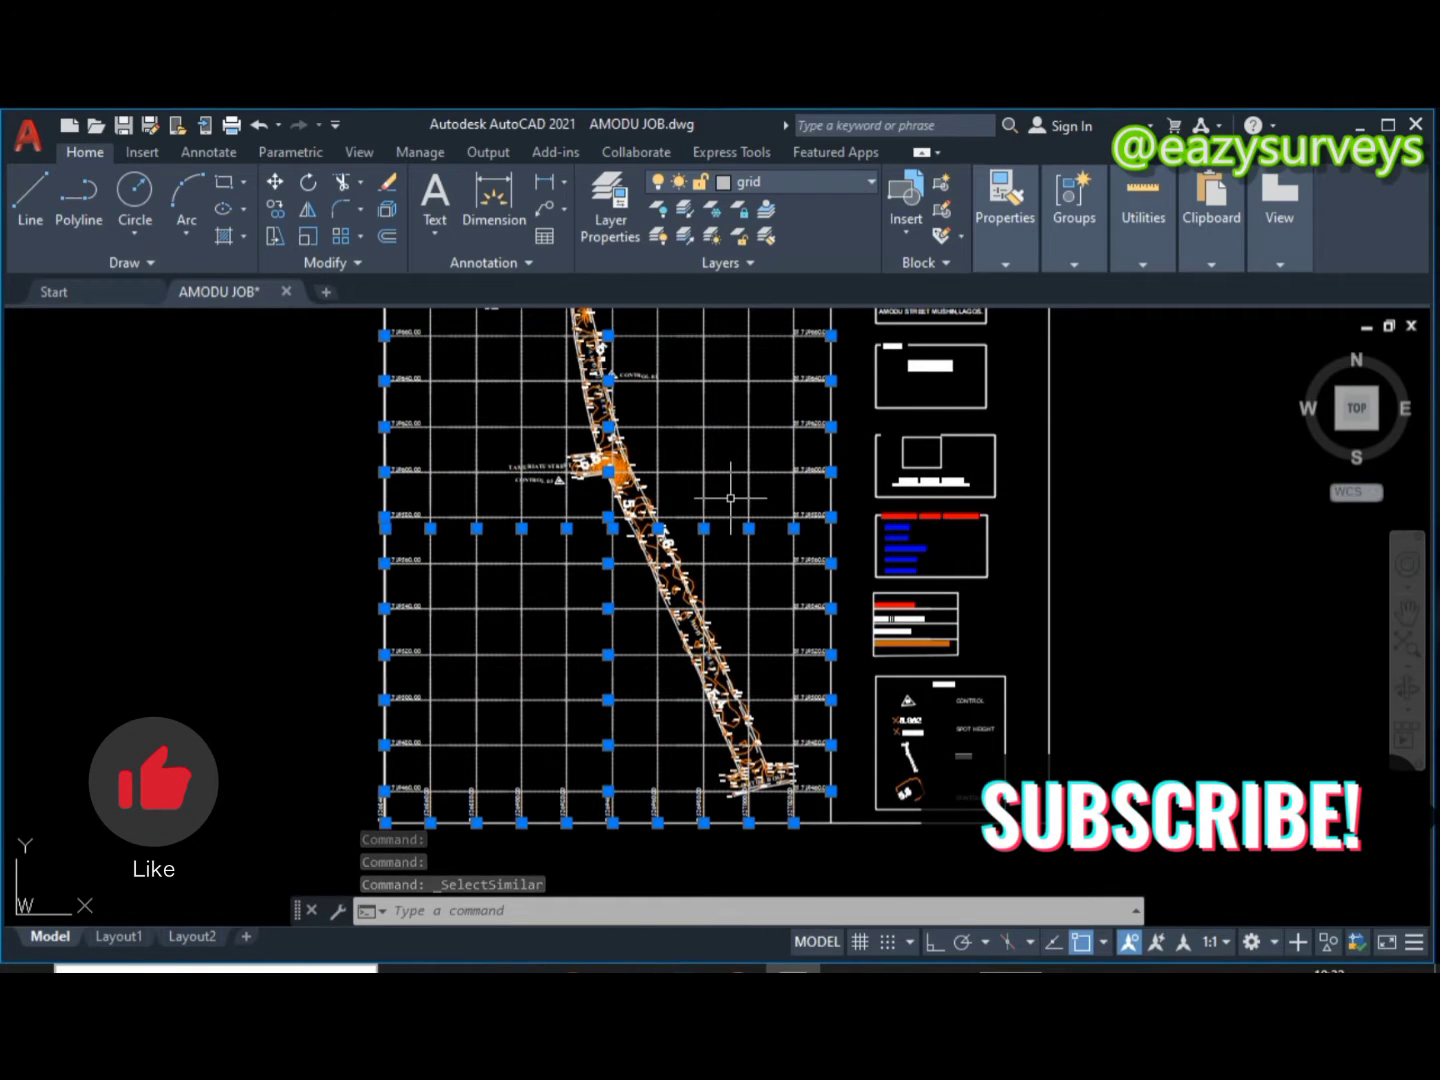
{"action": "middle_click_drag", "start_coordinate": [739, 498], "coordinate": [746, 627]}
{"action": "scroll", "coordinate": [746, 508], "scroll_direction": "up", "scroll_amount": 2}
{"action": "left_click", "coordinate": [990, 230]}
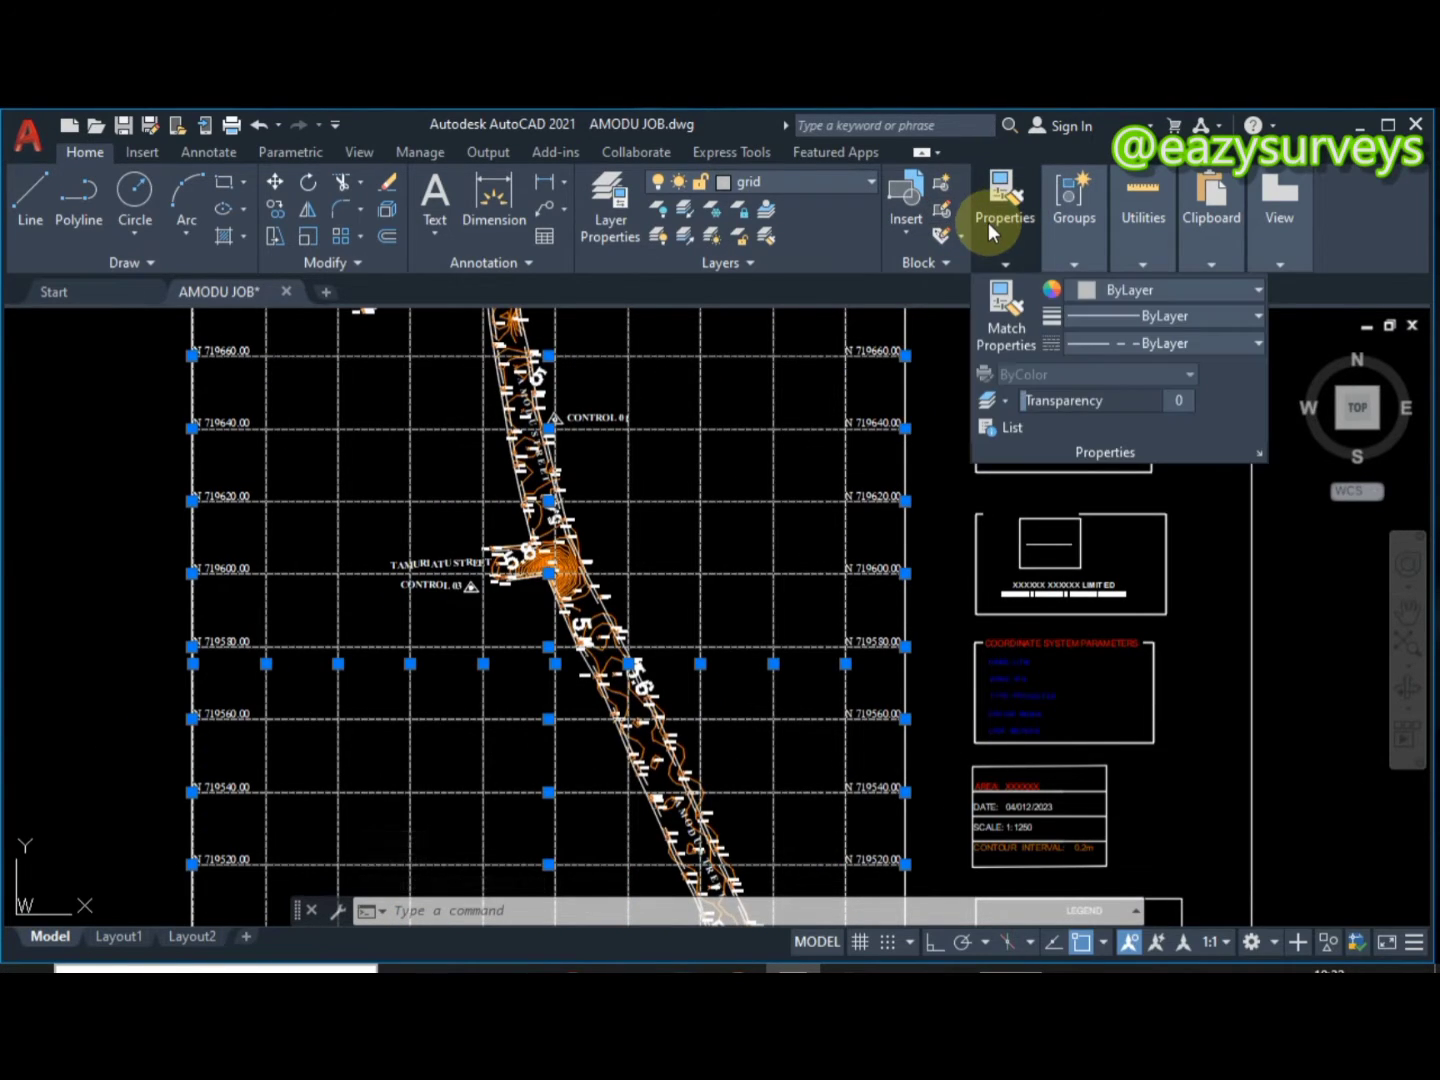
{"action": "left_click", "coordinate": [1106, 343]}
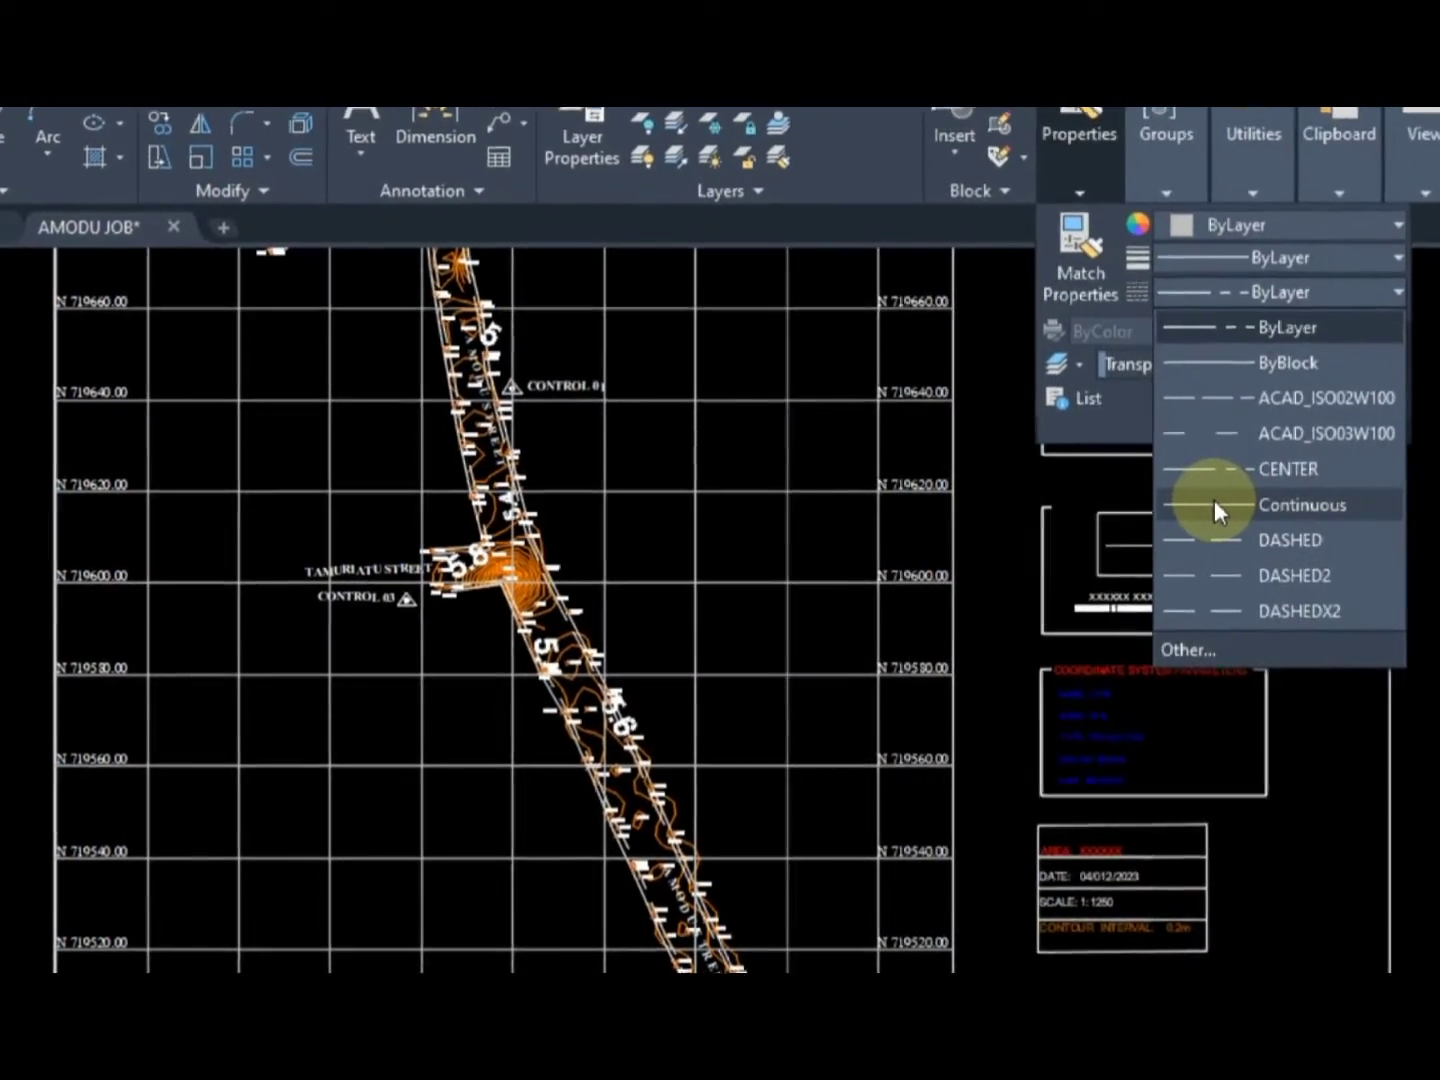
{"action": "left_click", "coordinate": [1214, 504]}
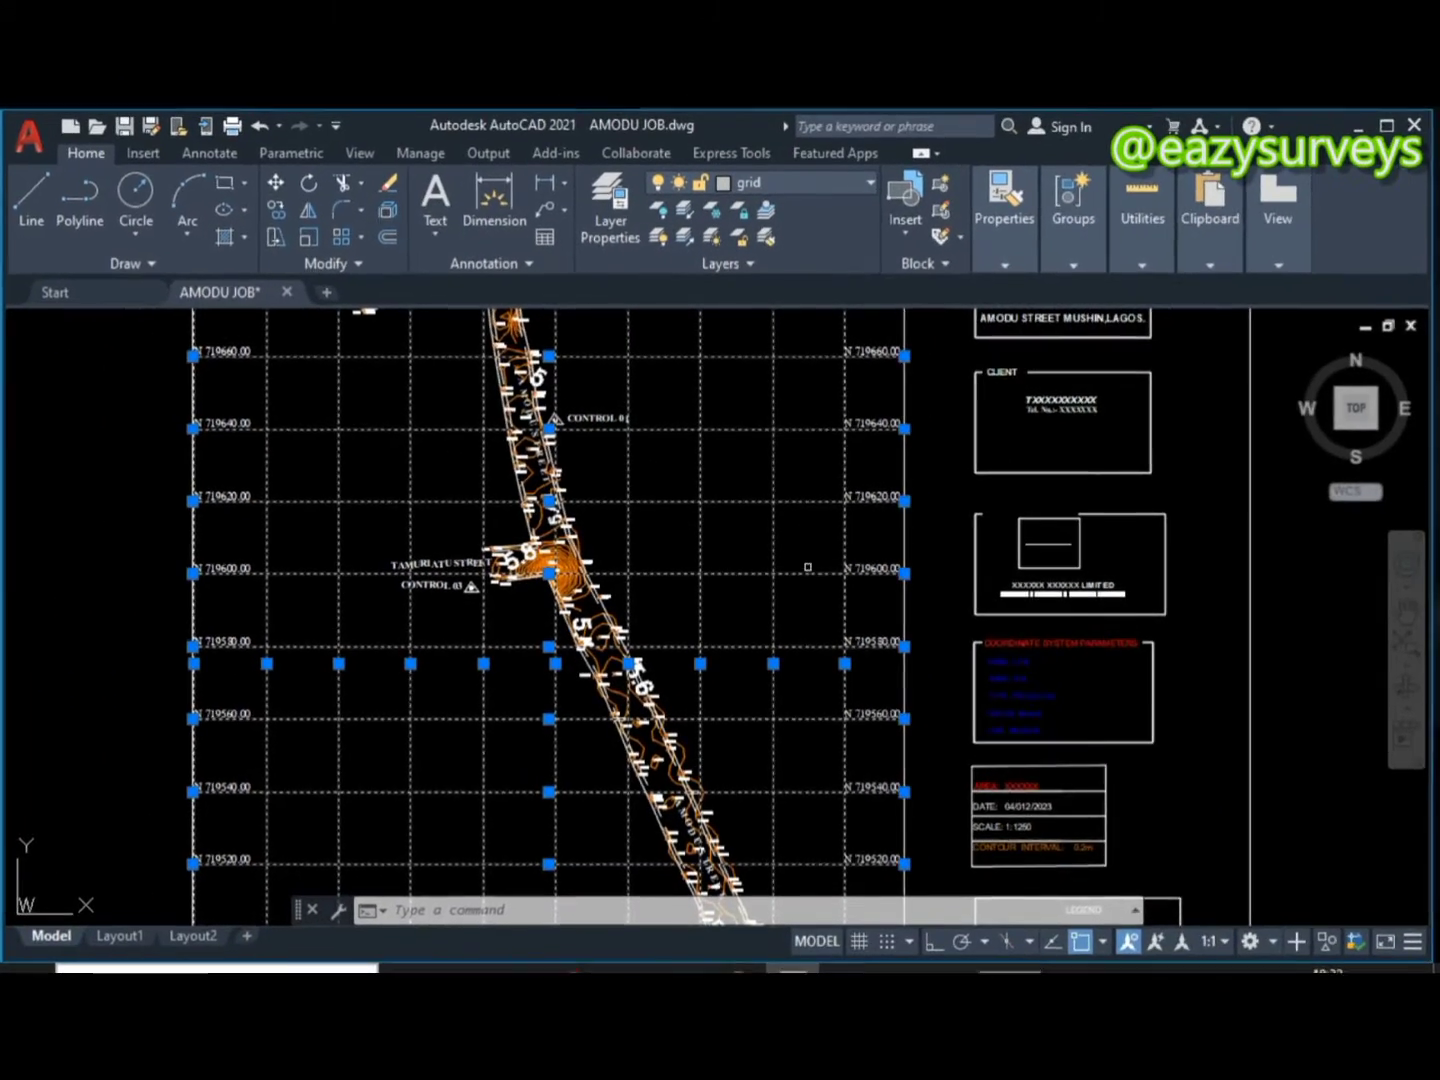
{"action": "key", "text": "Escape"}
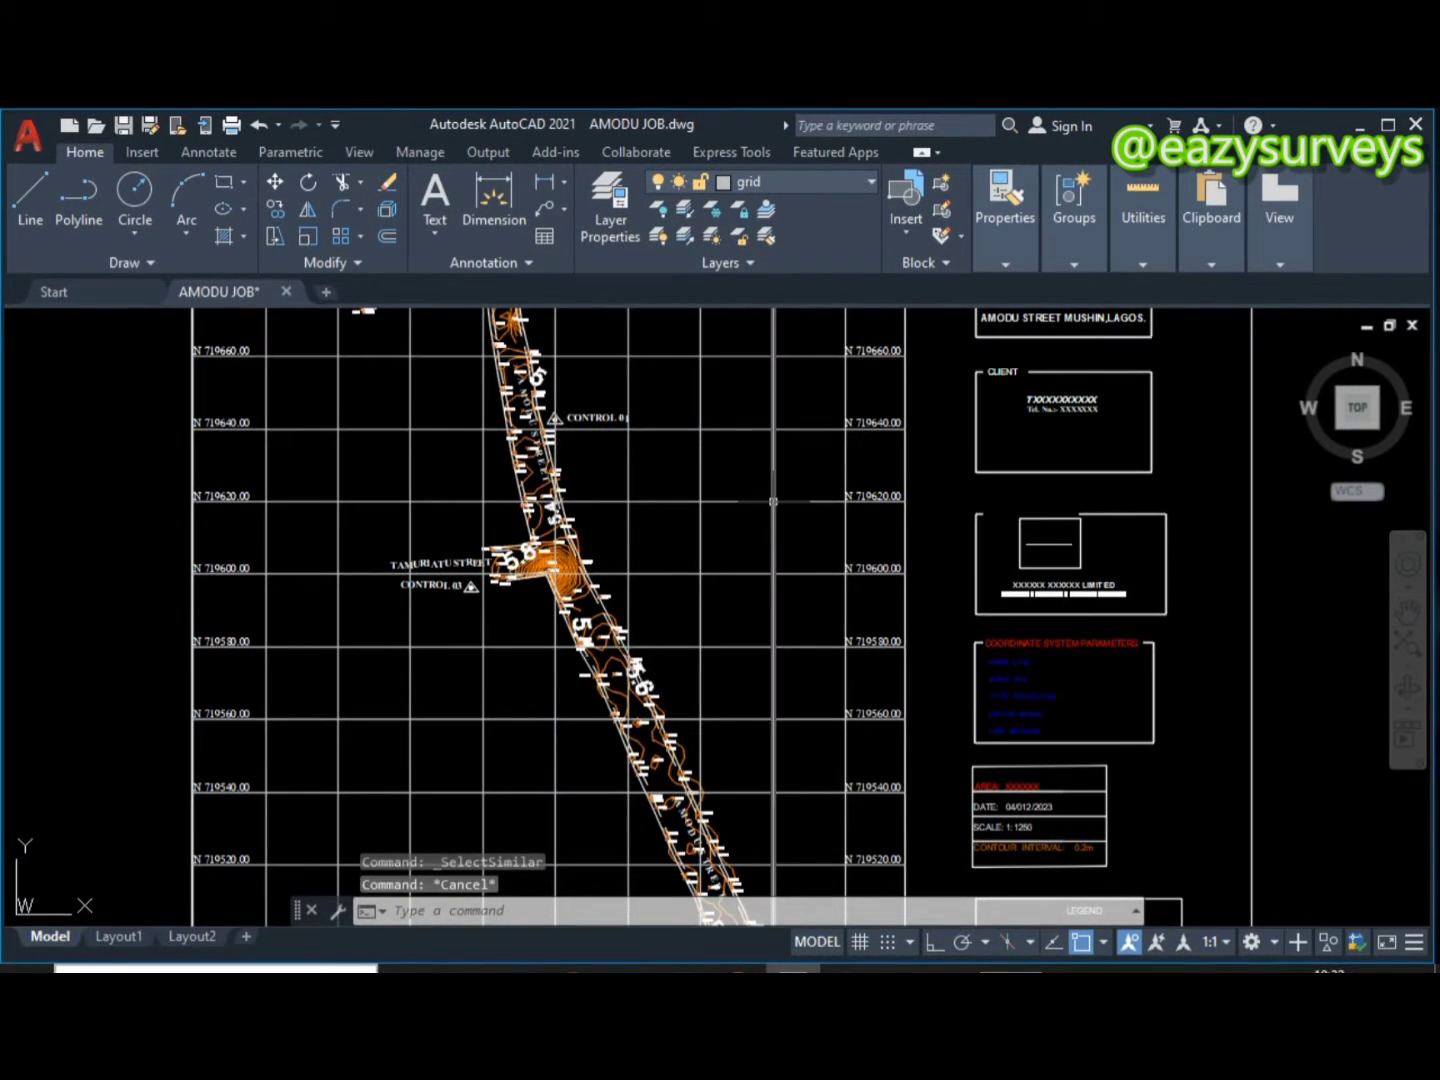
{"action": "scroll", "coordinate": [775, 505], "scroll_direction": "up", "scroll_amount": 10}
{"action": "scroll", "coordinate": [775, 505], "scroll_direction": "down", "scroll_amount": 12}
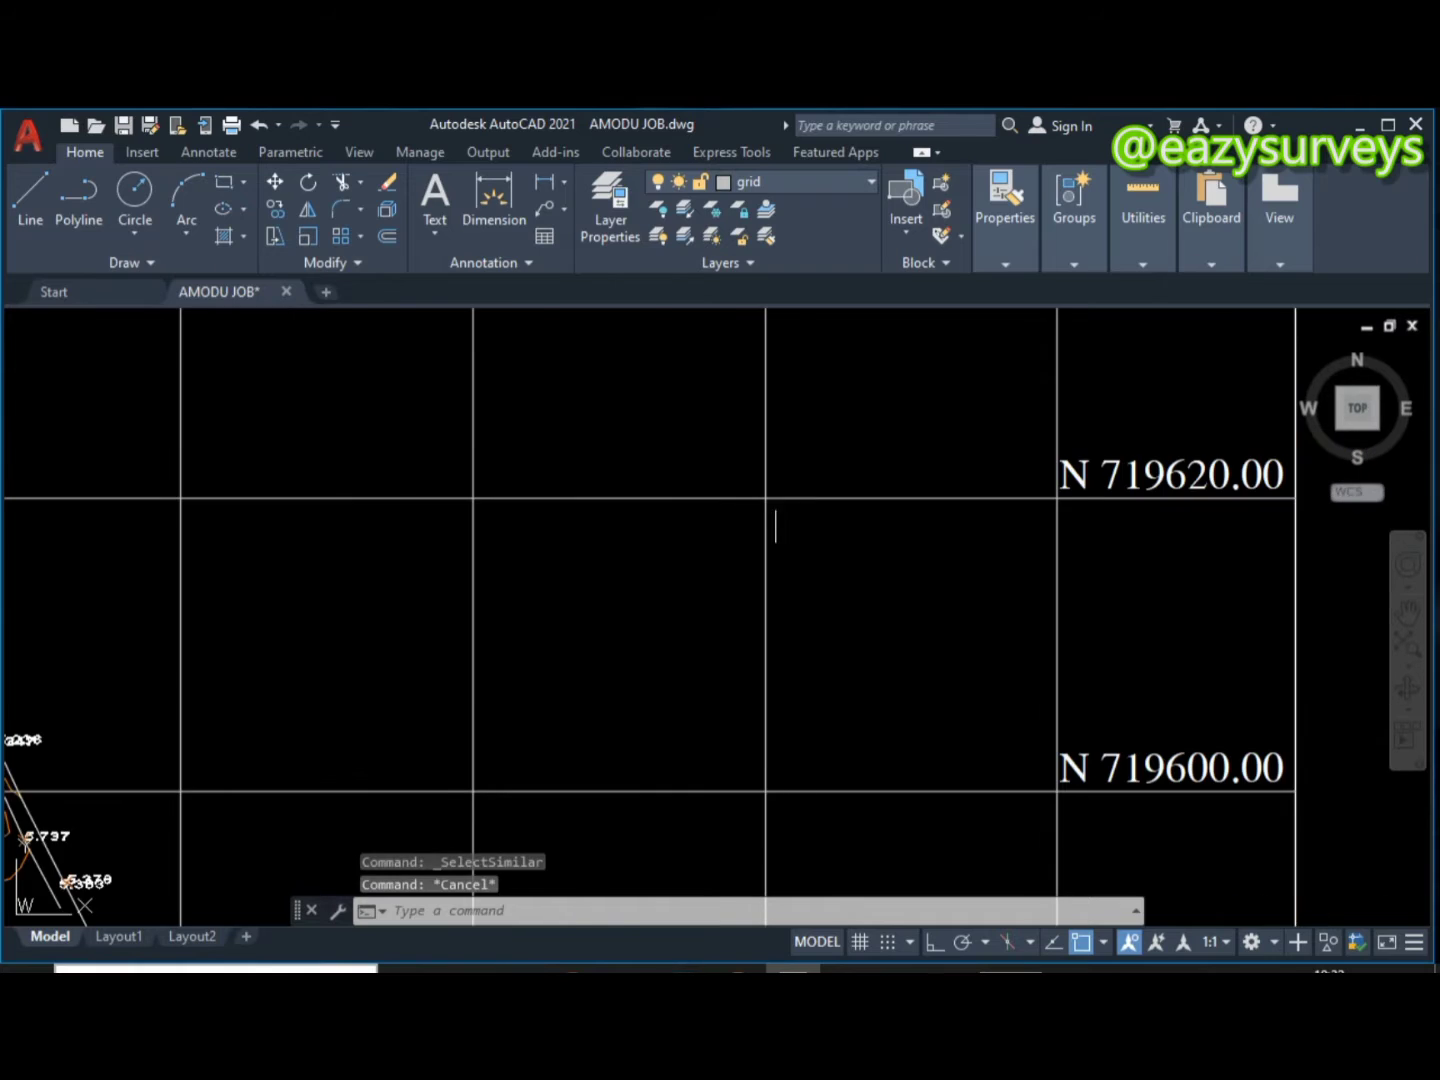
Select all the similar northing and easting grid labels and set their colour to Blue
{"action": "scroll", "coordinate": [775, 505], "scroll_direction": "up", "scroll_amount": 6}
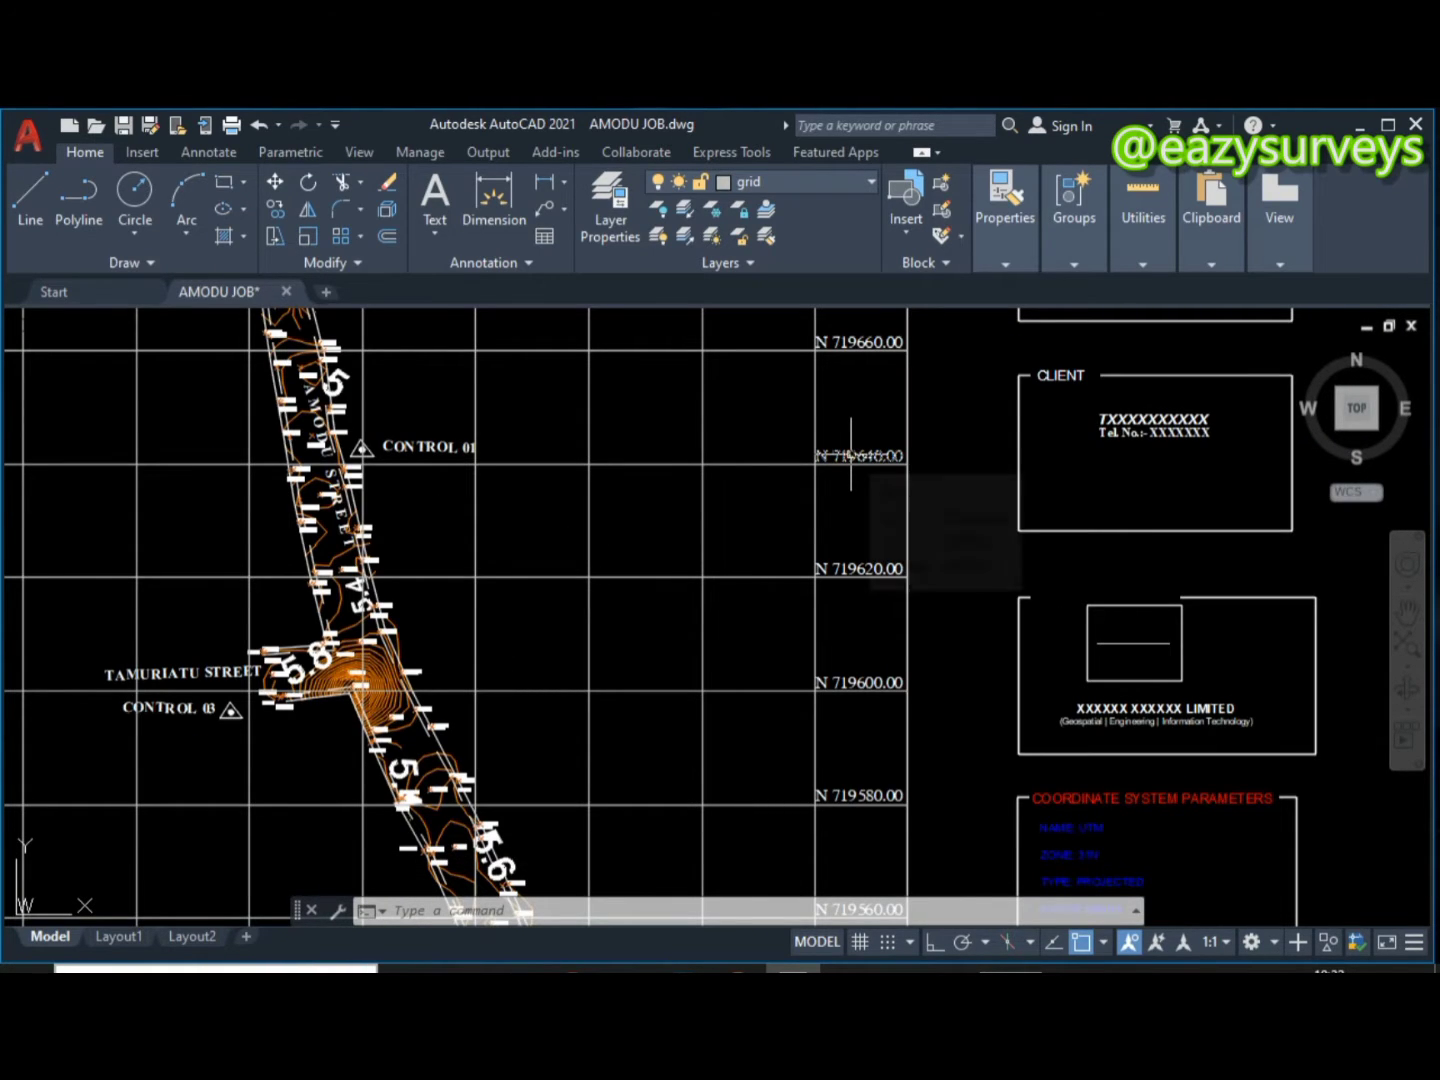
{"action": "left_click", "coordinate": [851, 455]}
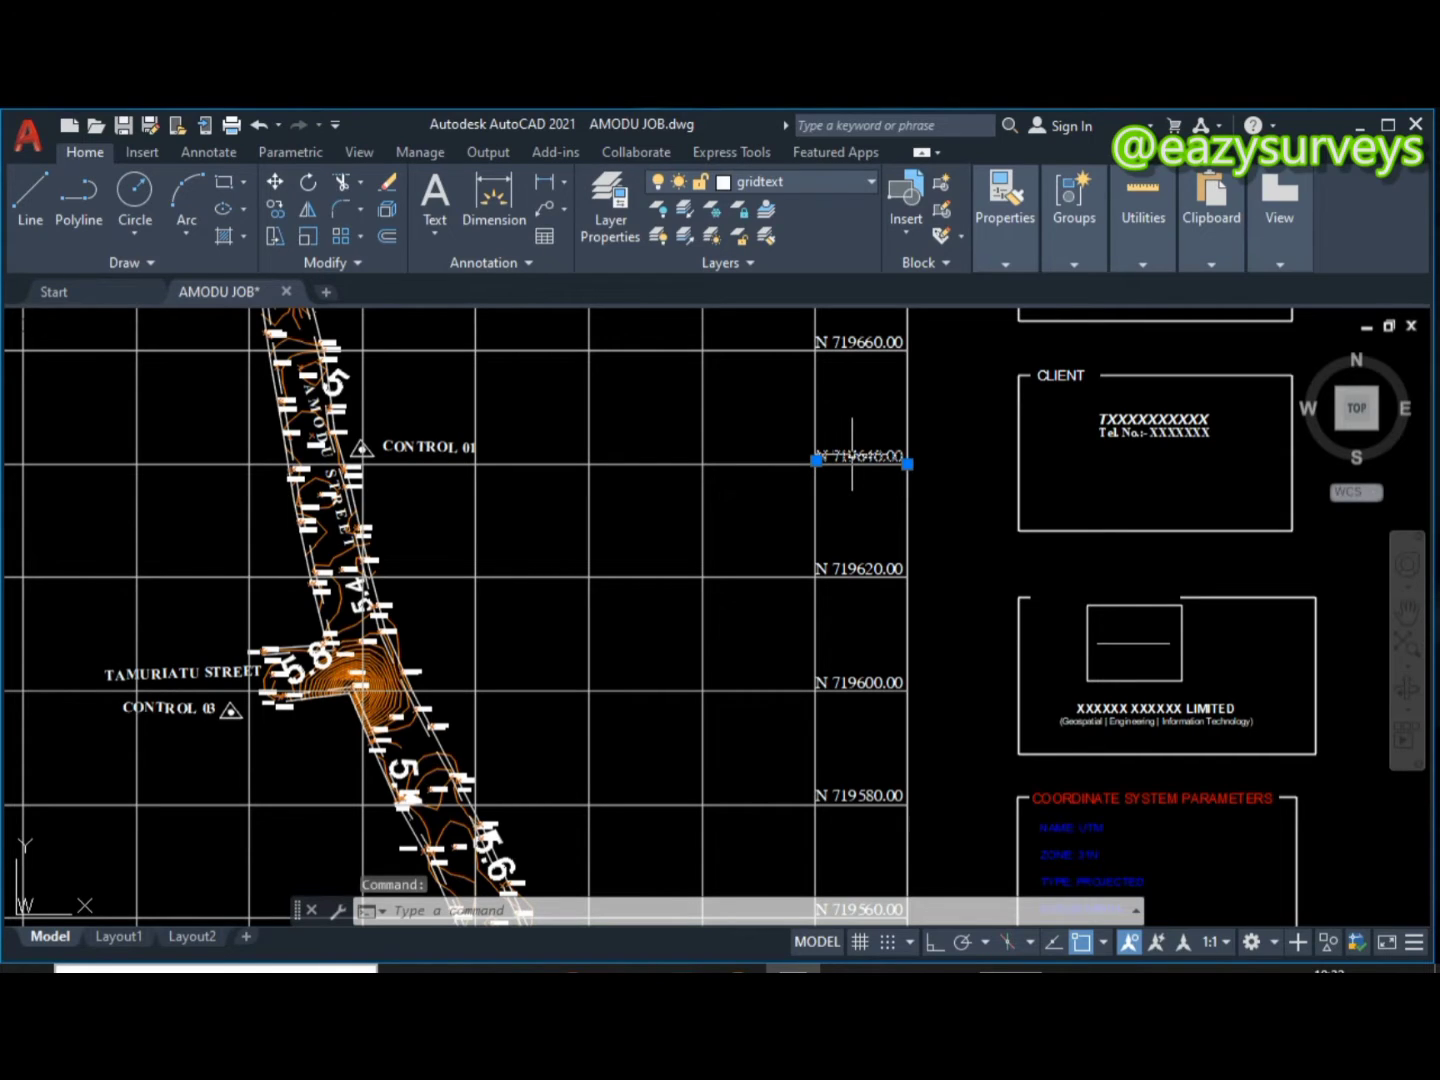
{"action": "right_click", "coordinate": [852, 458]}
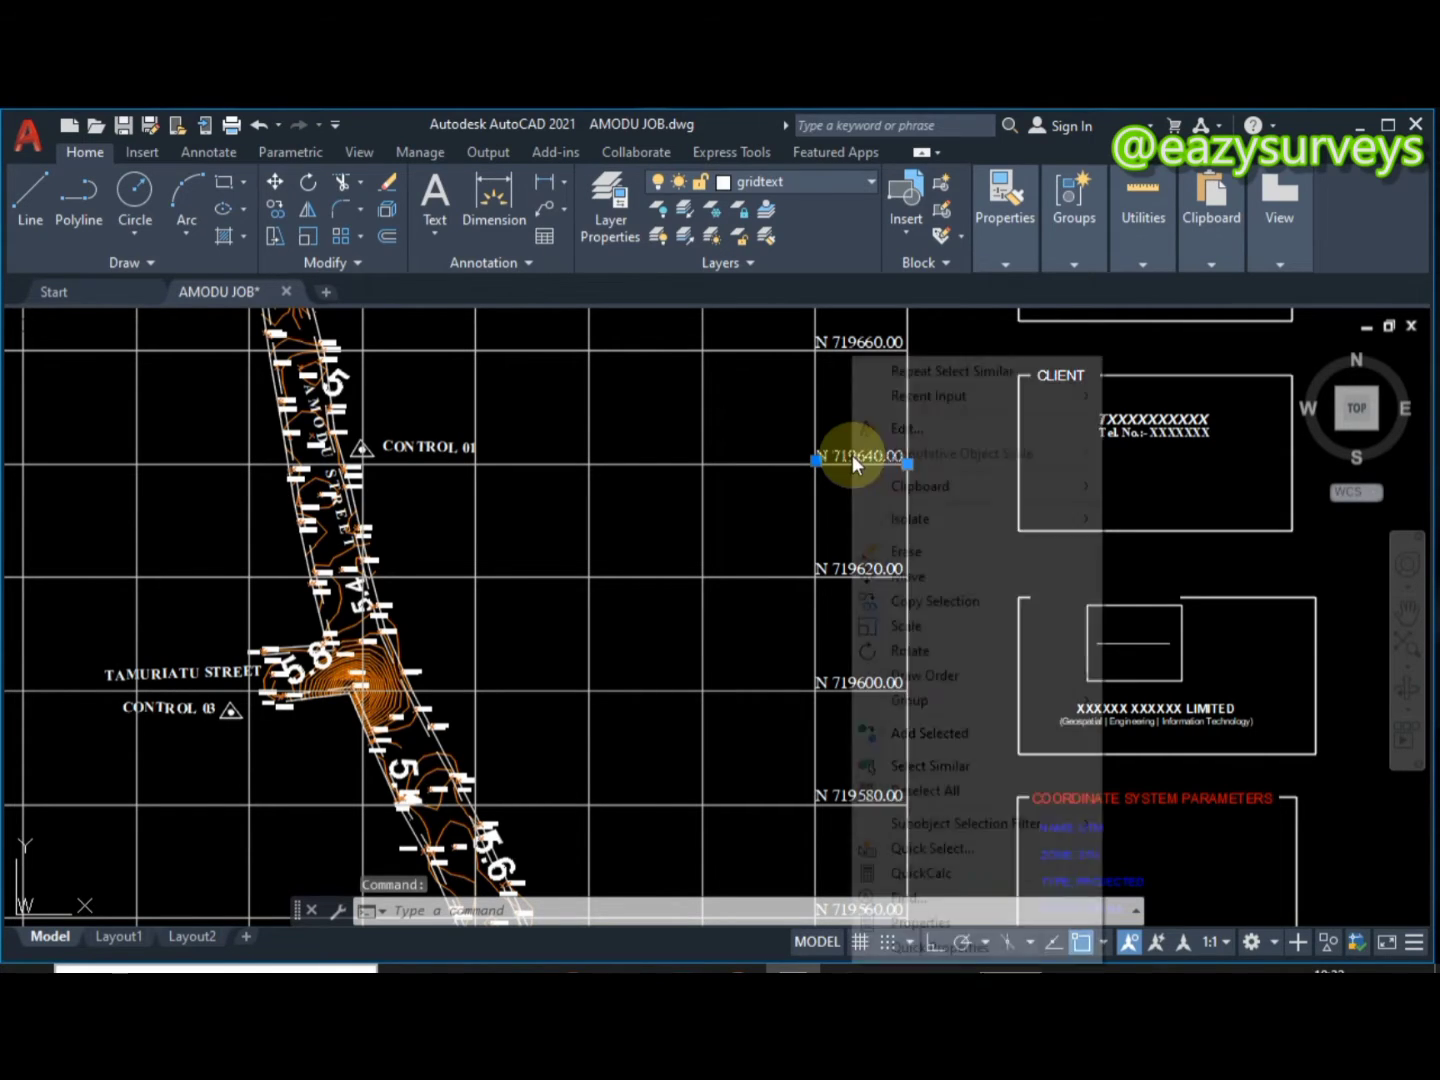
{"action": "left_click", "coordinate": [930, 765]}
{"action": "scroll", "coordinate": [772, 551], "scroll_direction": "down", "scroll_amount": 4}
{"action": "scroll", "coordinate": [772, 551], "scroll_direction": "down", "scroll_amount": 2}
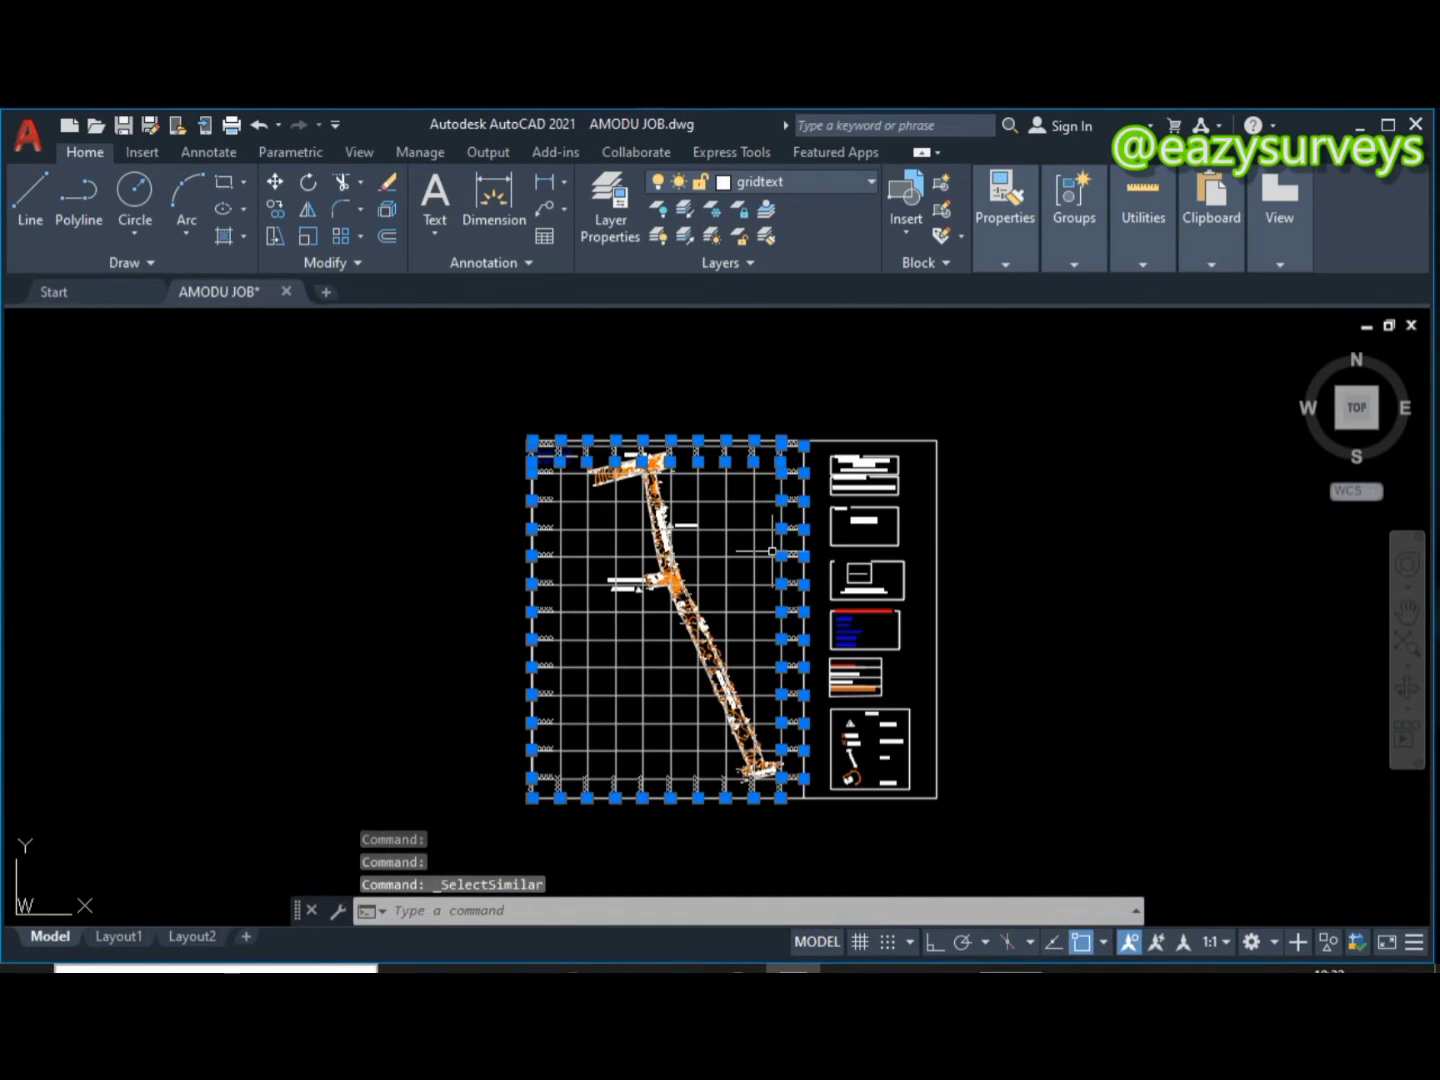
{"action": "scroll", "coordinate": [779, 453], "scroll_direction": "up", "scroll_amount": 6}
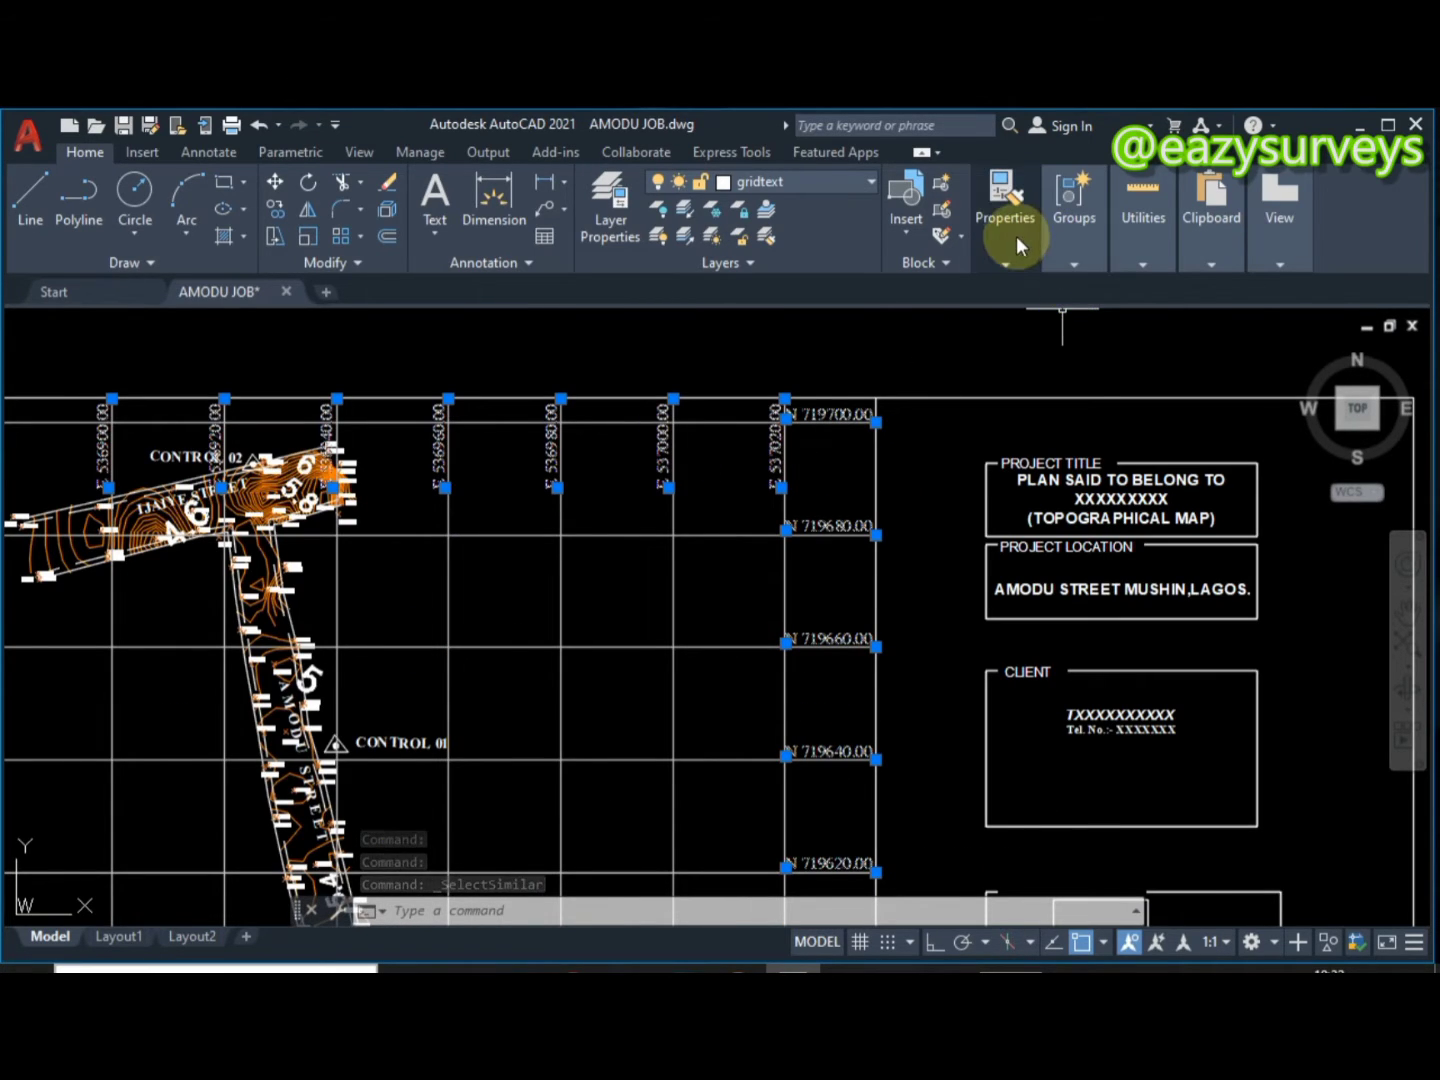
{"action": "mouse_move", "coordinate": [995, 272]}
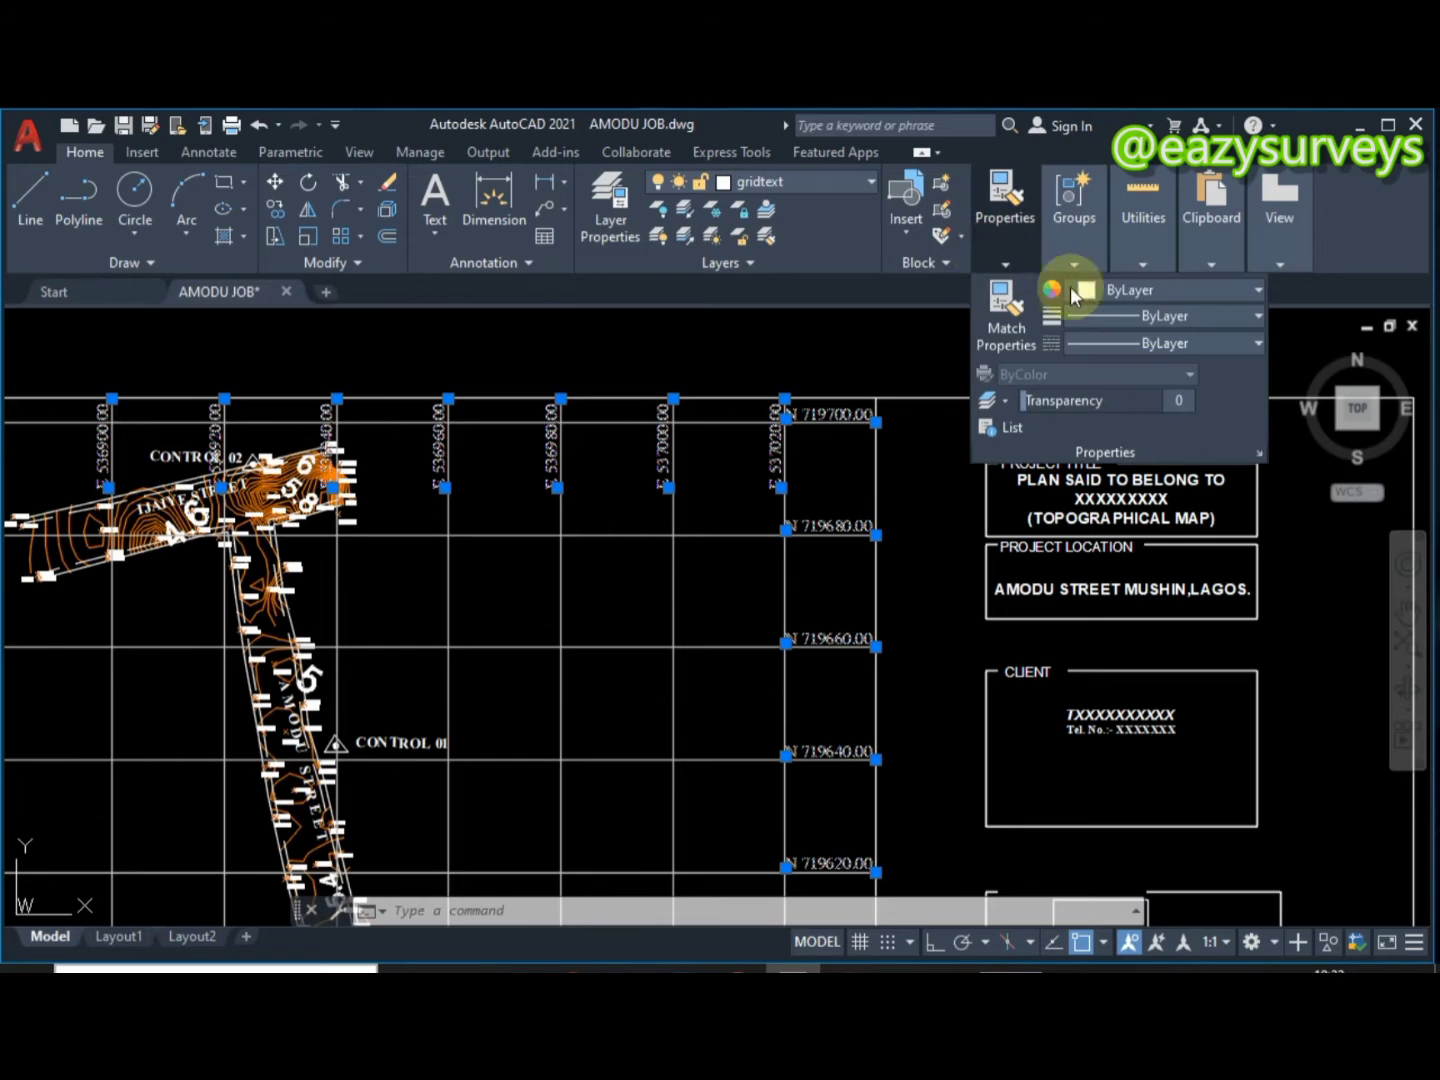
{"action": "left_click", "coordinate": [1100, 291]}
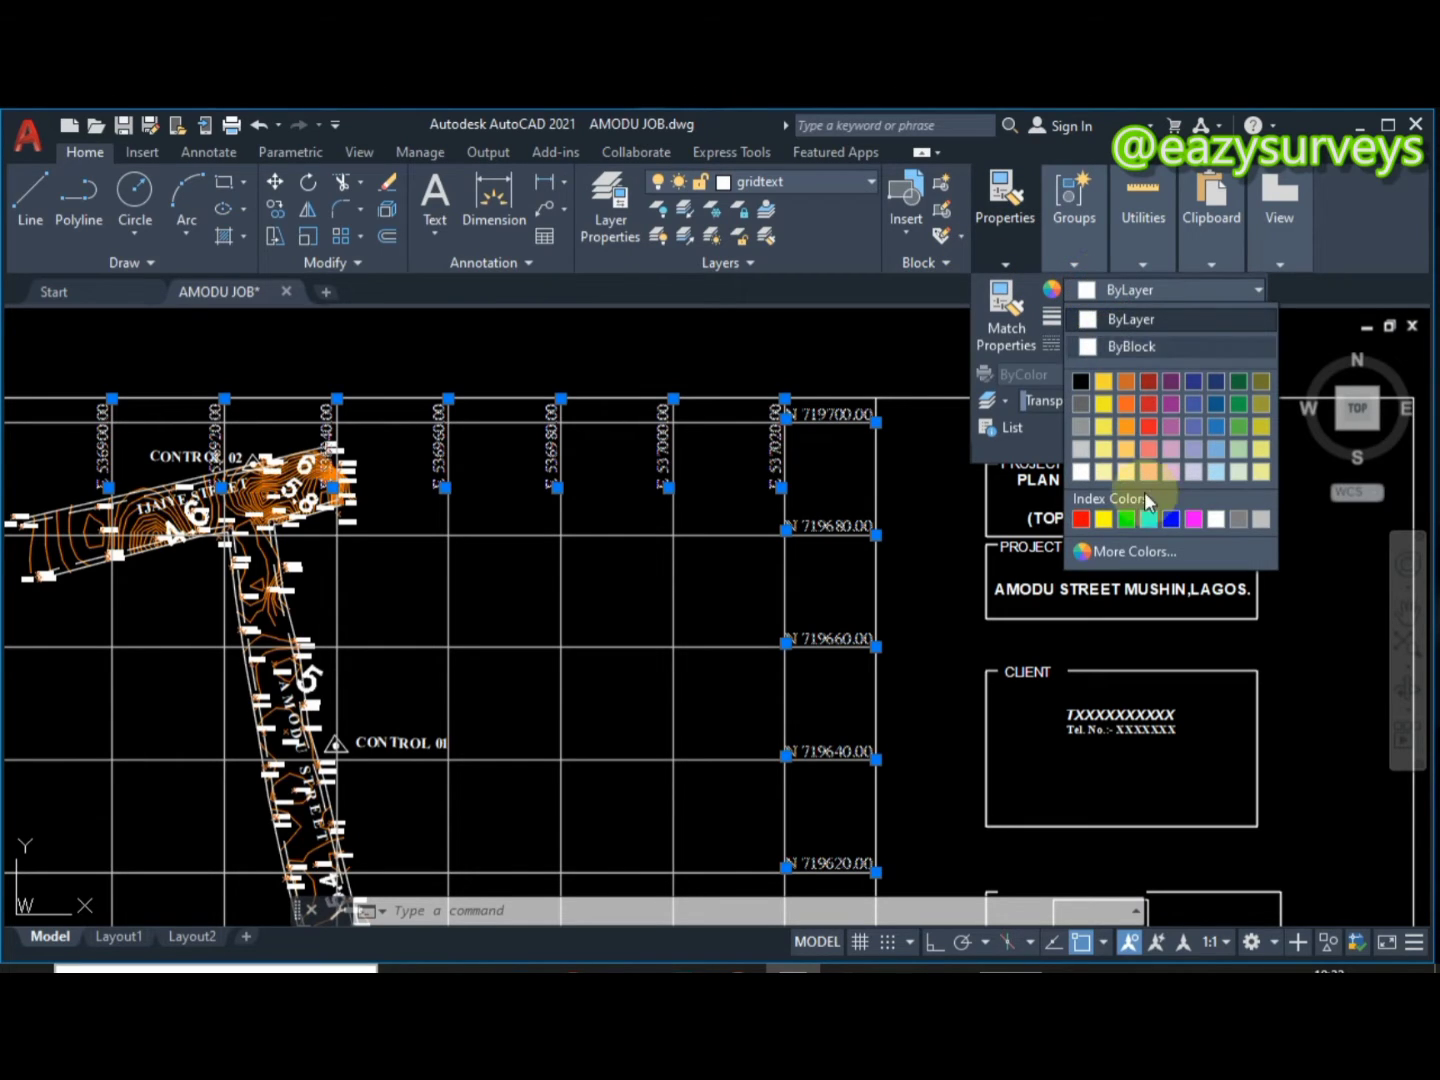
{"action": "left_click", "coordinate": [1170, 521]}
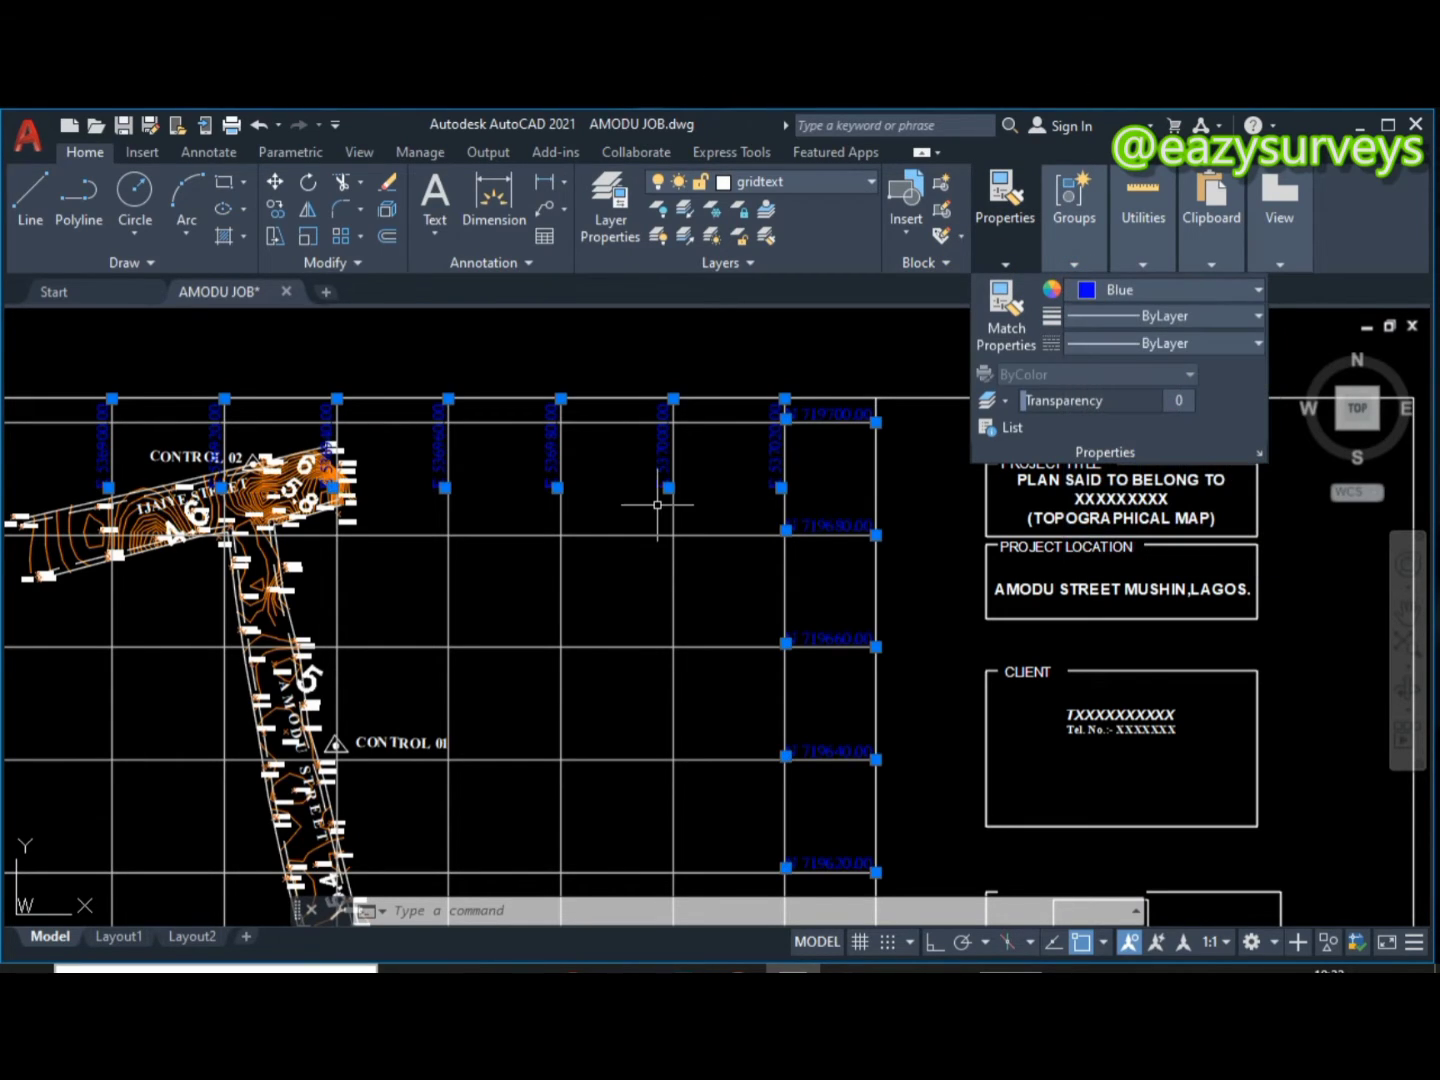
{"action": "key", "text": "Escape"}
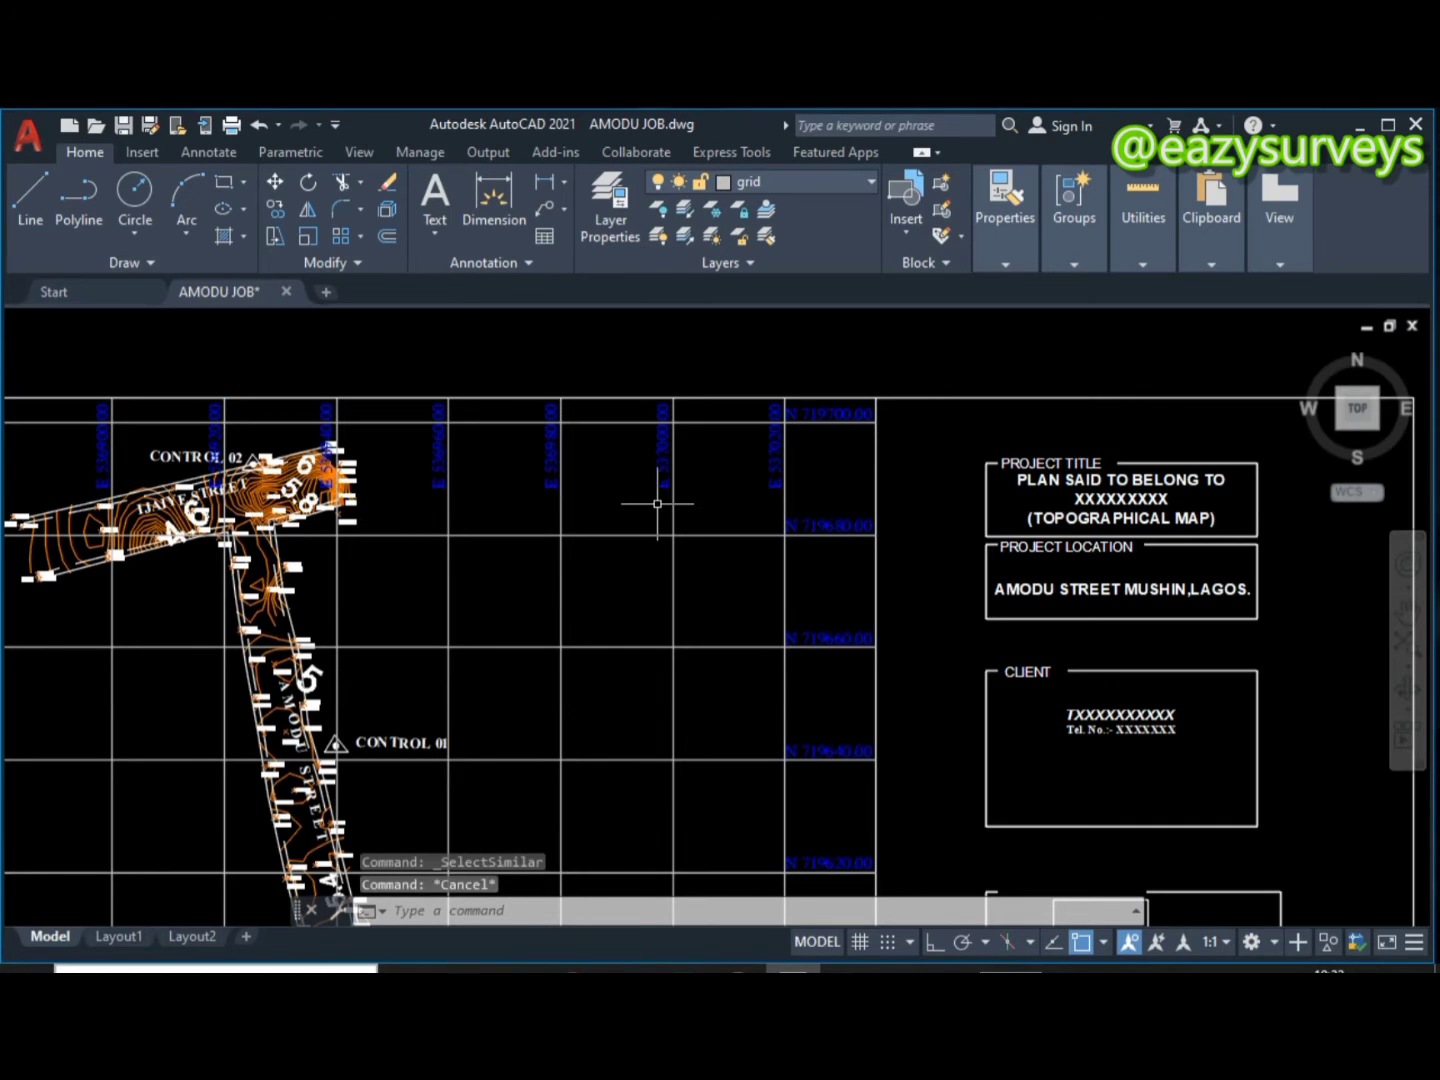
Examine the restyled grid lines and coordinate labels along the plan's lower and right edges
{"action": "scroll", "coordinate": [657, 504], "scroll_direction": "down", "scroll_amount": 5}
{"action": "middle_click_drag", "start_coordinate": [667, 518], "coordinate": [652, 427]}
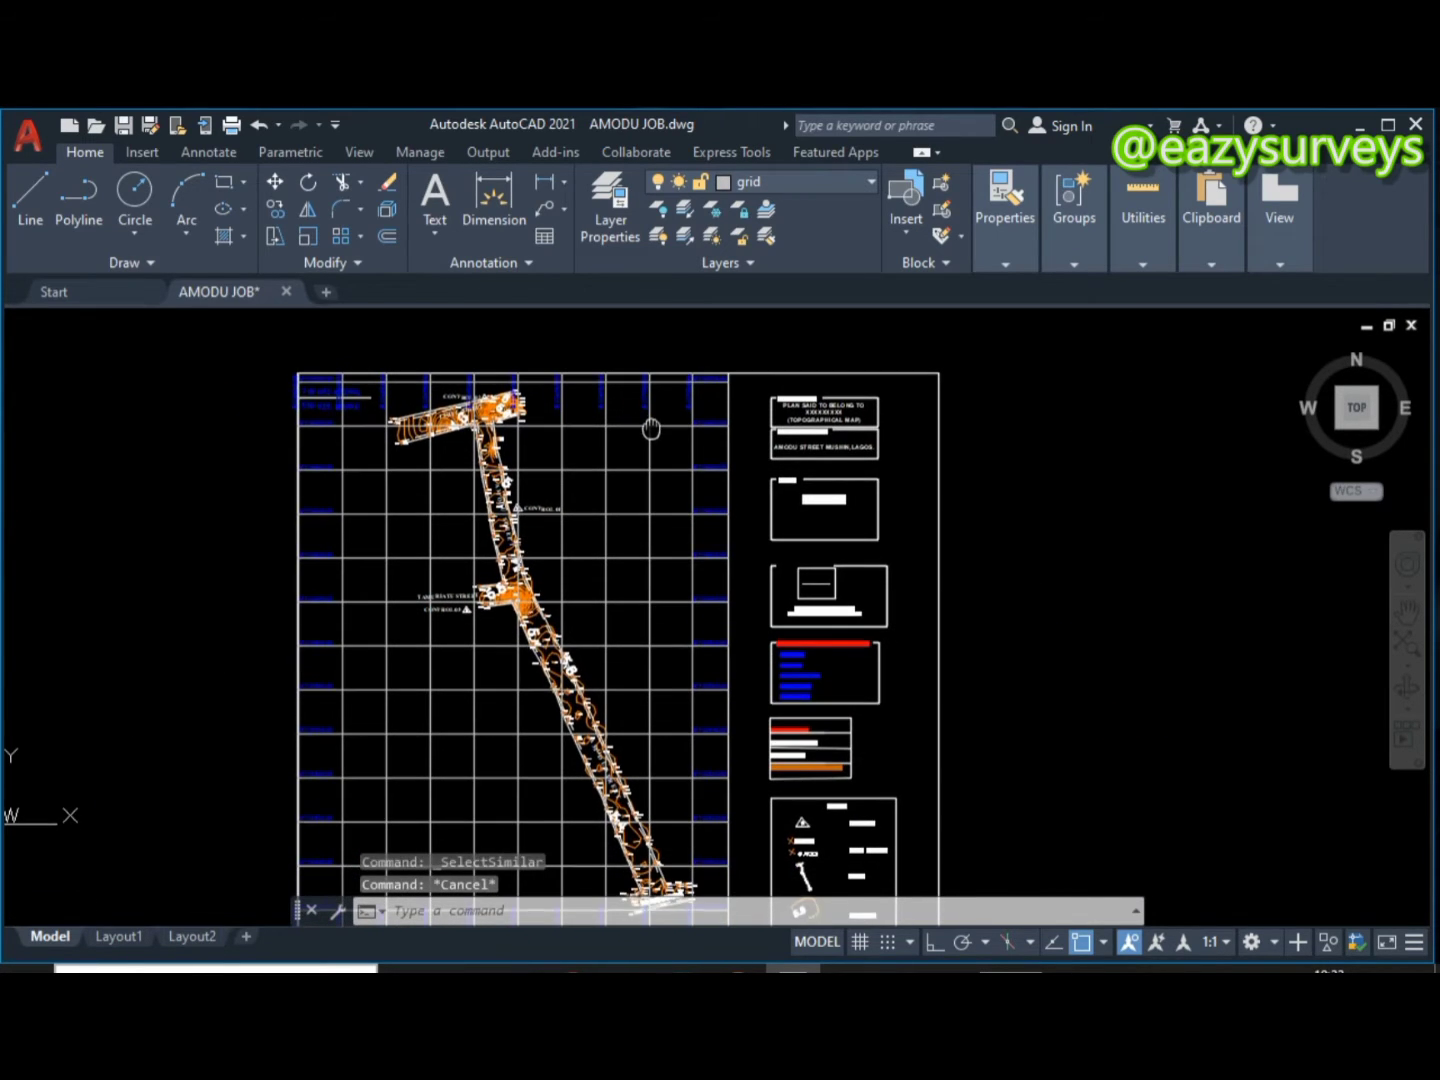
{"action": "middle_click_drag", "start_coordinate": [652, 608], "coordinate": [643, 505]}
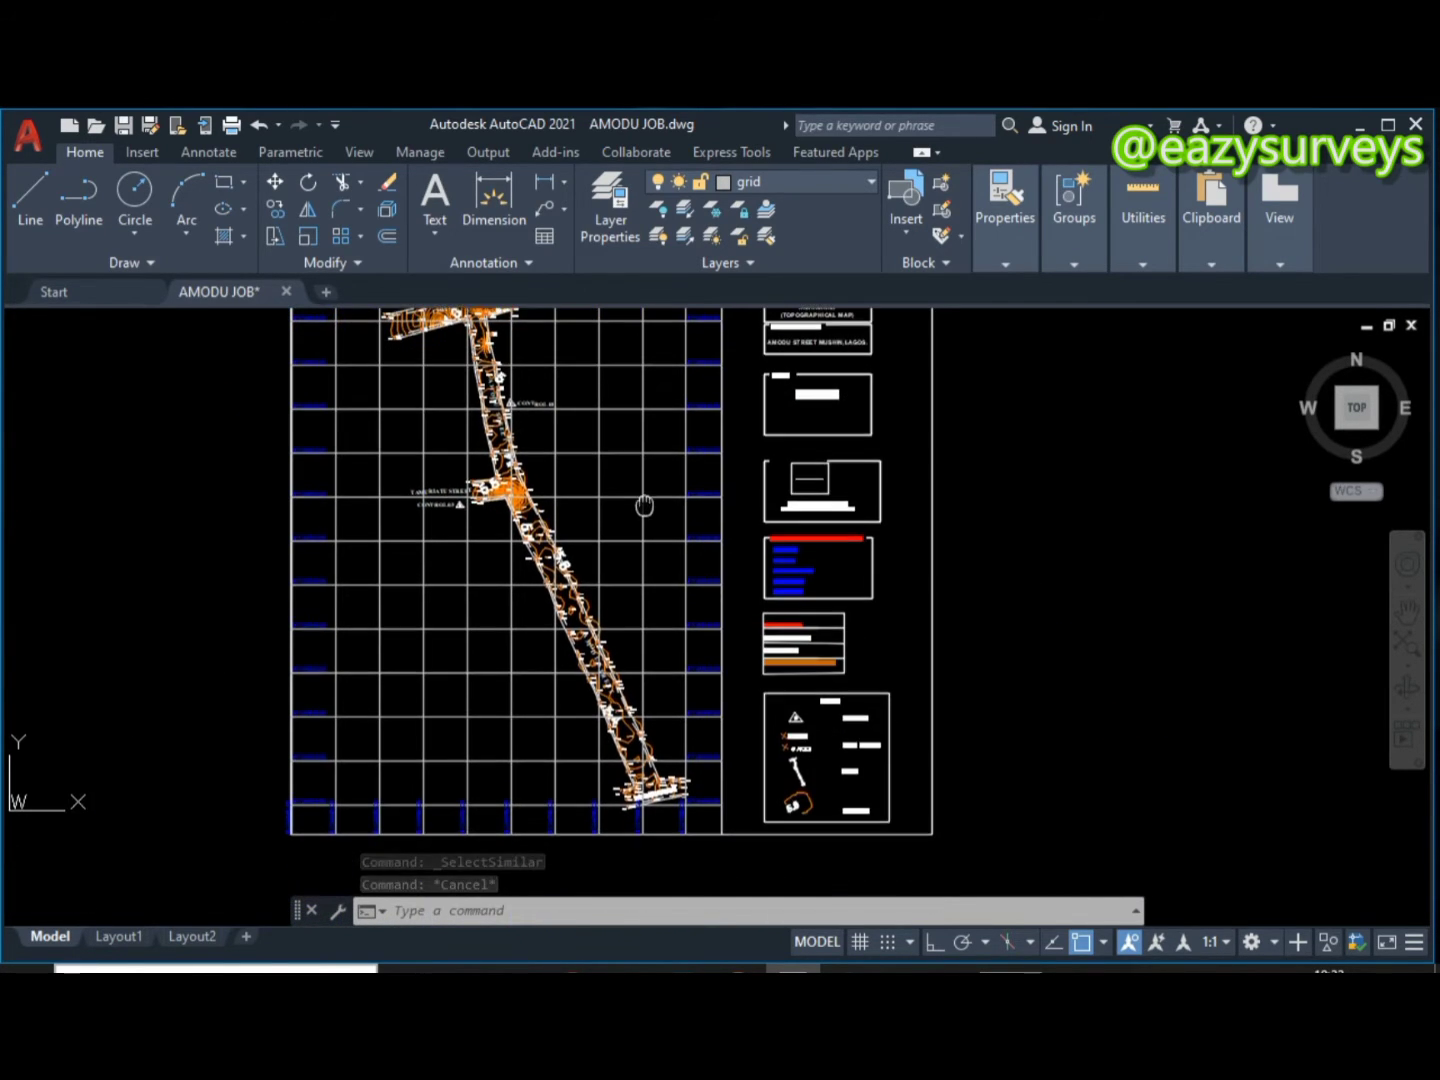
{"action": "middle_click_drag", "start_coordinate": [655, 600], "coordinate": [679, 514]}
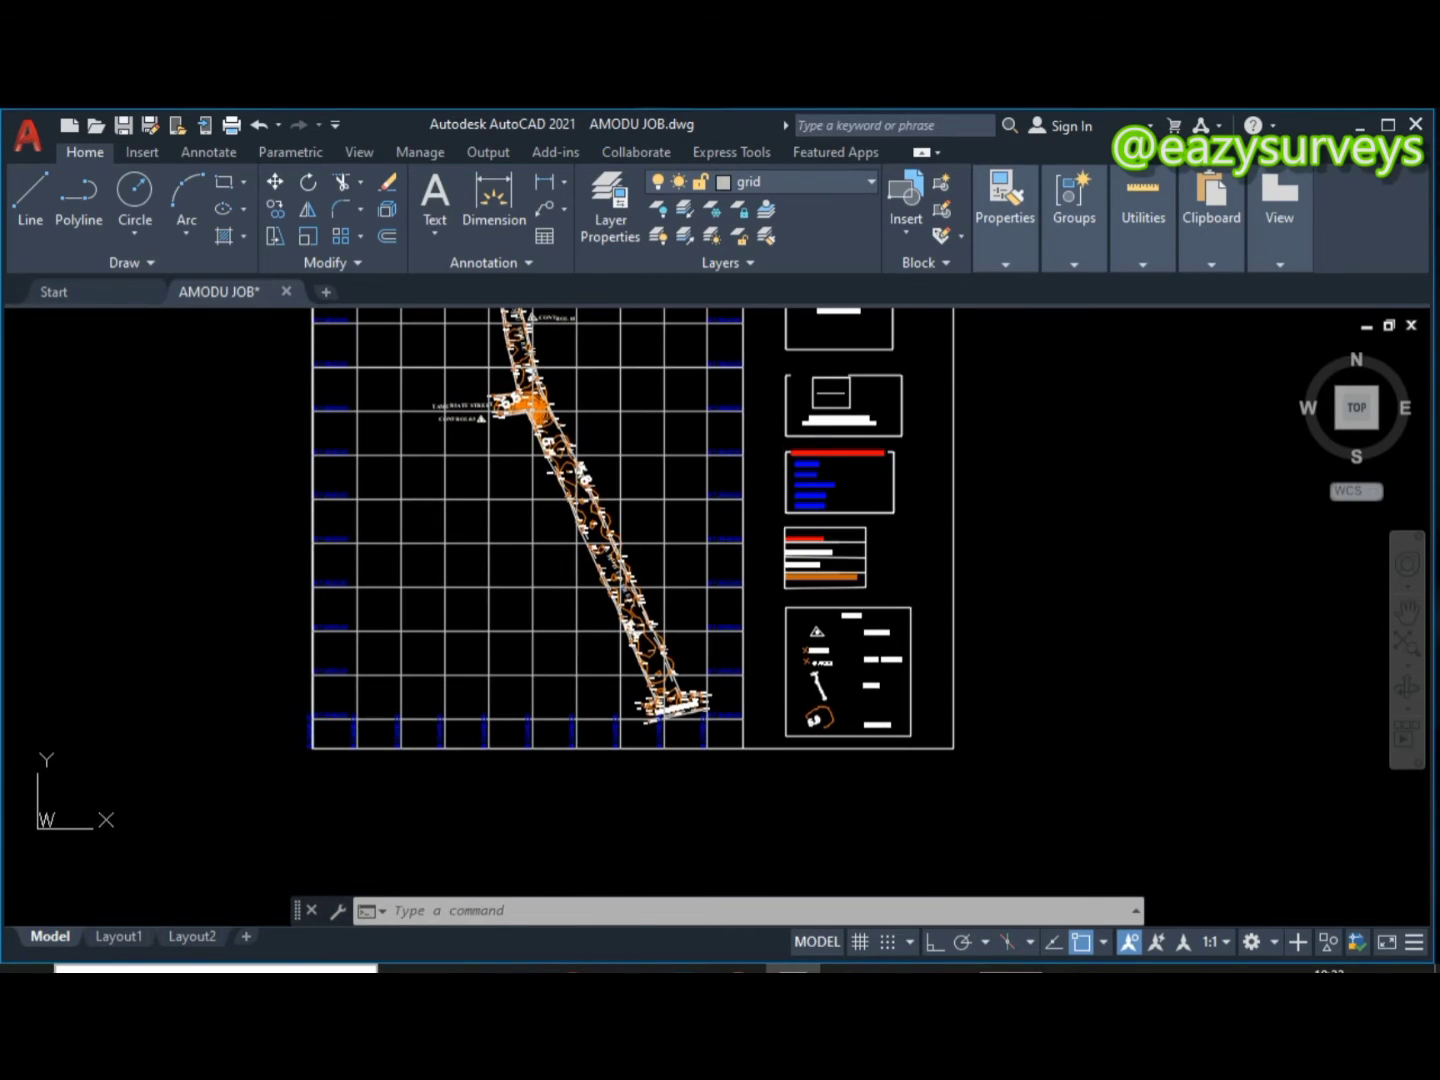
{"action": "scroll", "coordinate": [415, 745], "scroll_direction": "up", "scroll_amount": 5}
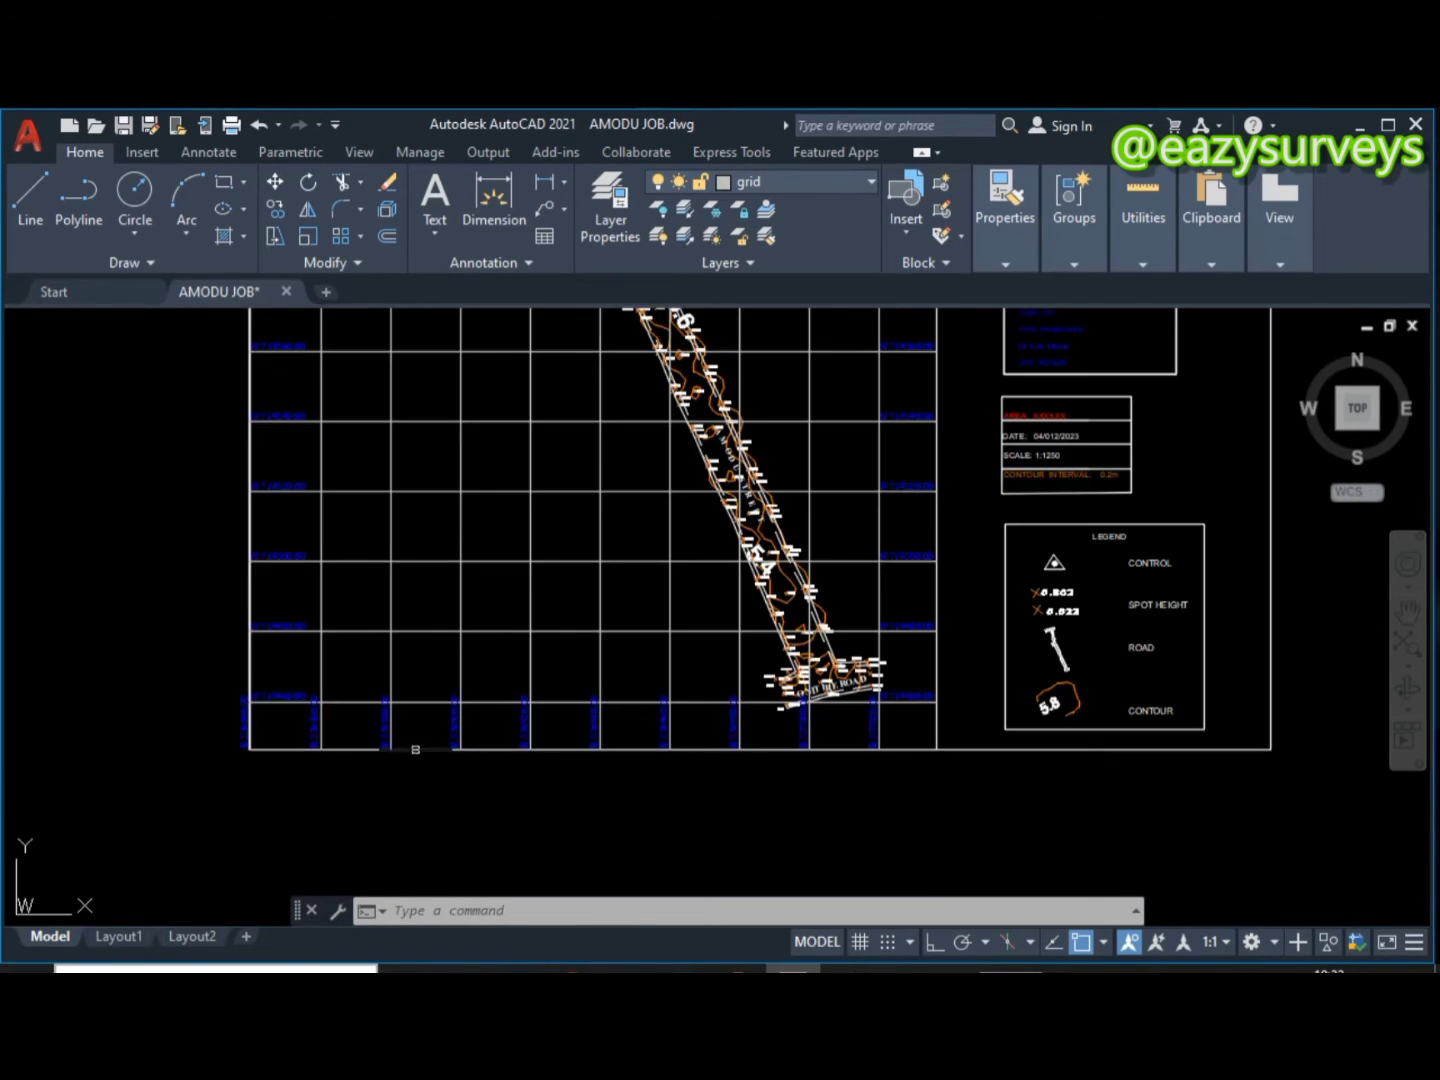
{"action": "scroll", "coordinate": [452, 716], "scroll_direction": "up", "scroll_amount": 5}
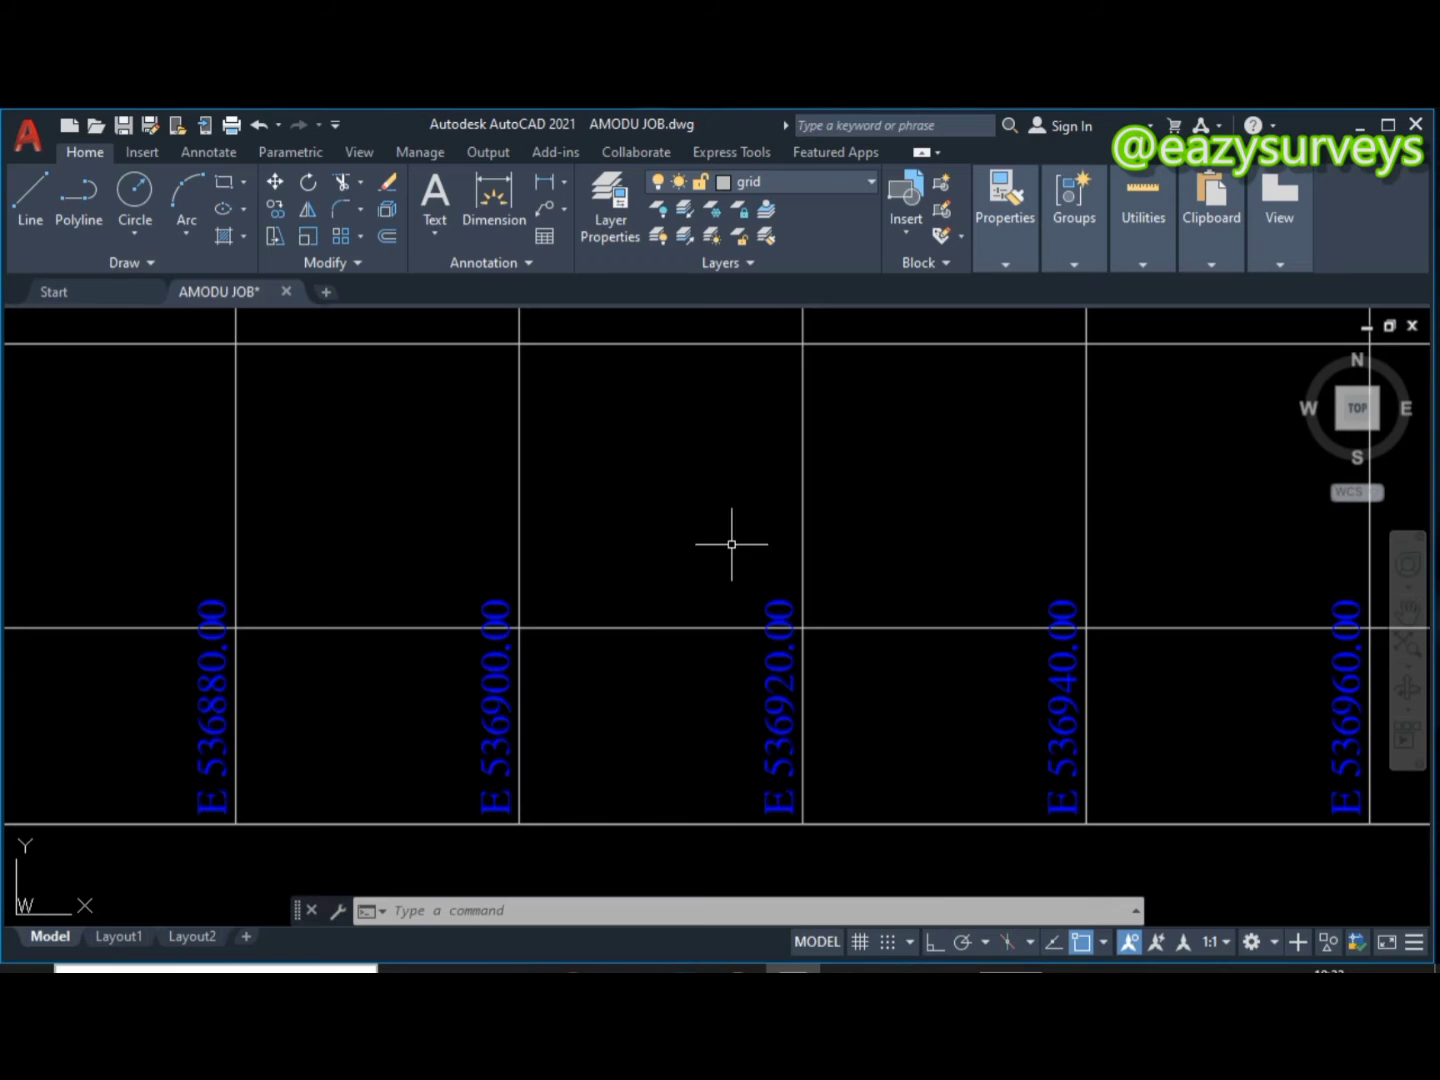
{"action": "middle_click_drag", "start_coordinate": [718, 546], "coordinate": [262, 600]}
{"action": "scroll", "coordinate": [276, 594], "scroll_direction": "up", "scroll_amount": 2}
{"action": "scroll", "coordinate": [492, 521], "scroll_direction": "down", "scroll_amount": 4}
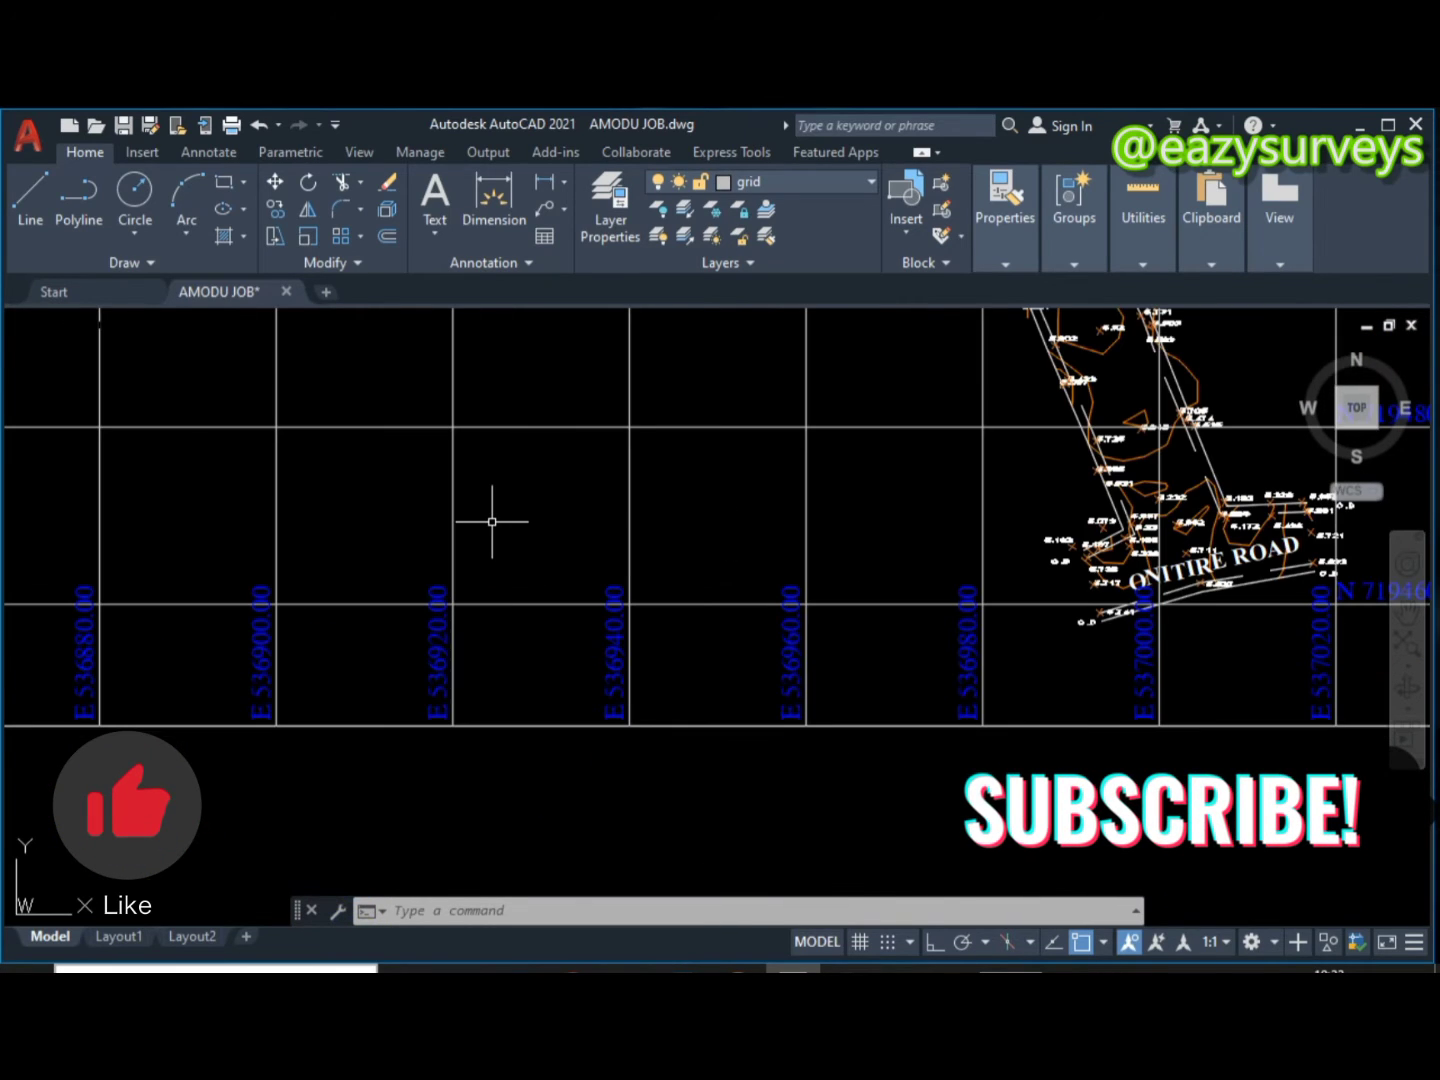
{"action": "middle_click_drag", "start_coordinate": [701, 454], "coordinate": [225, 605]}
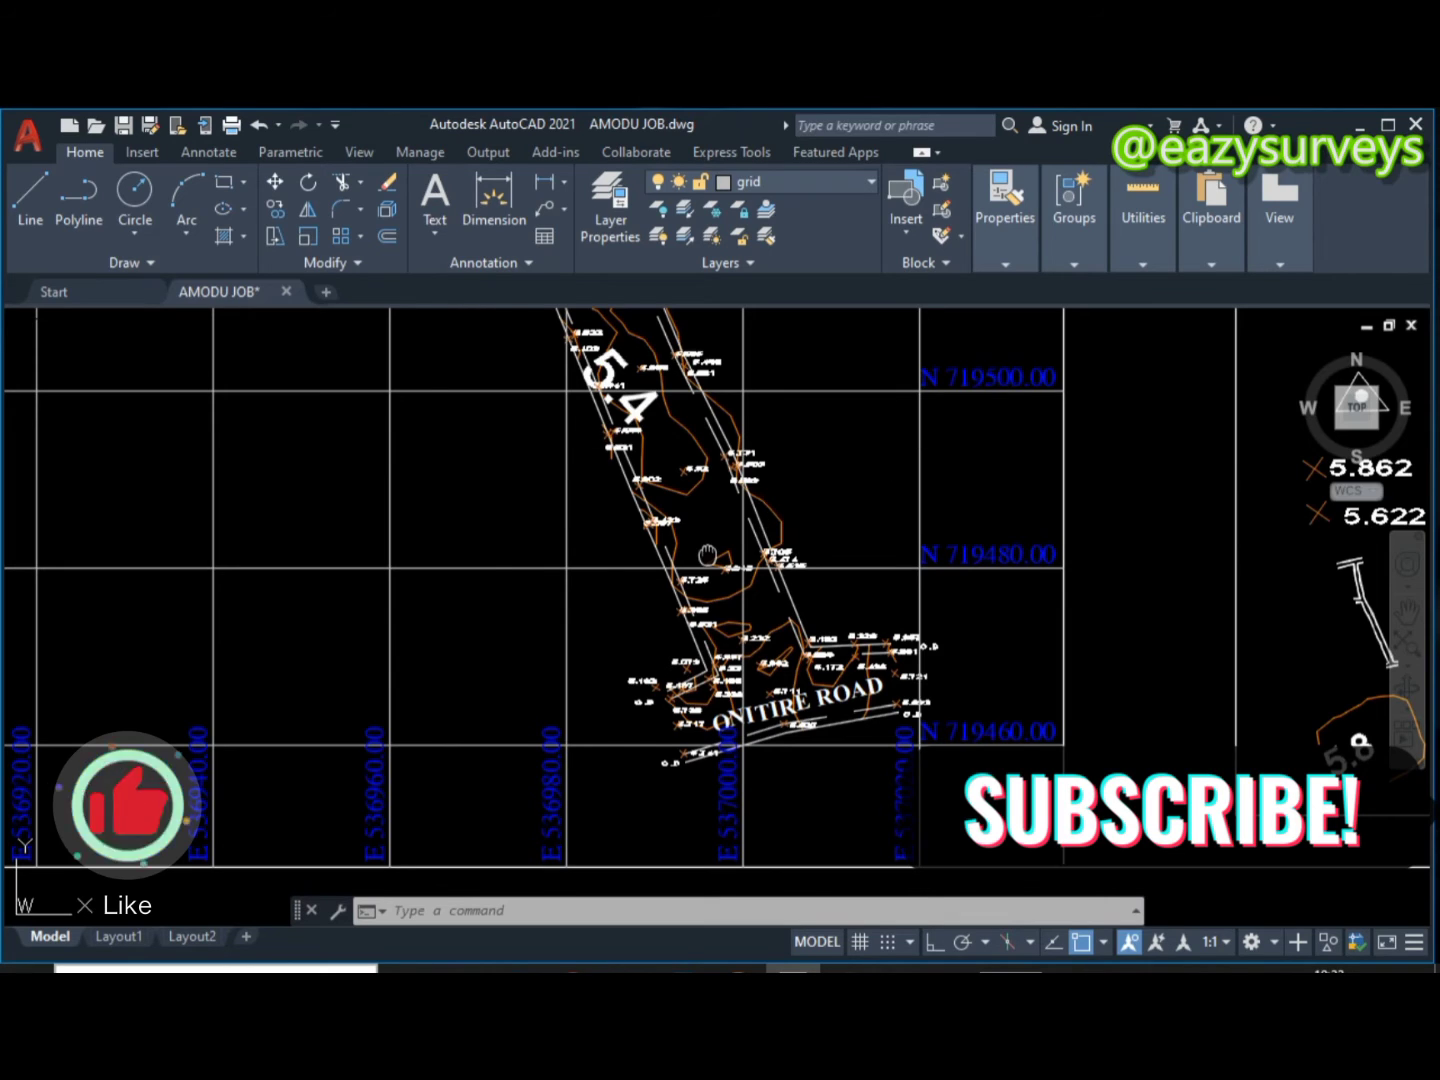
{"action": "scroll", "coordinate": [570, 592], "scroll_direction": "down", "scroll_amount": 4}
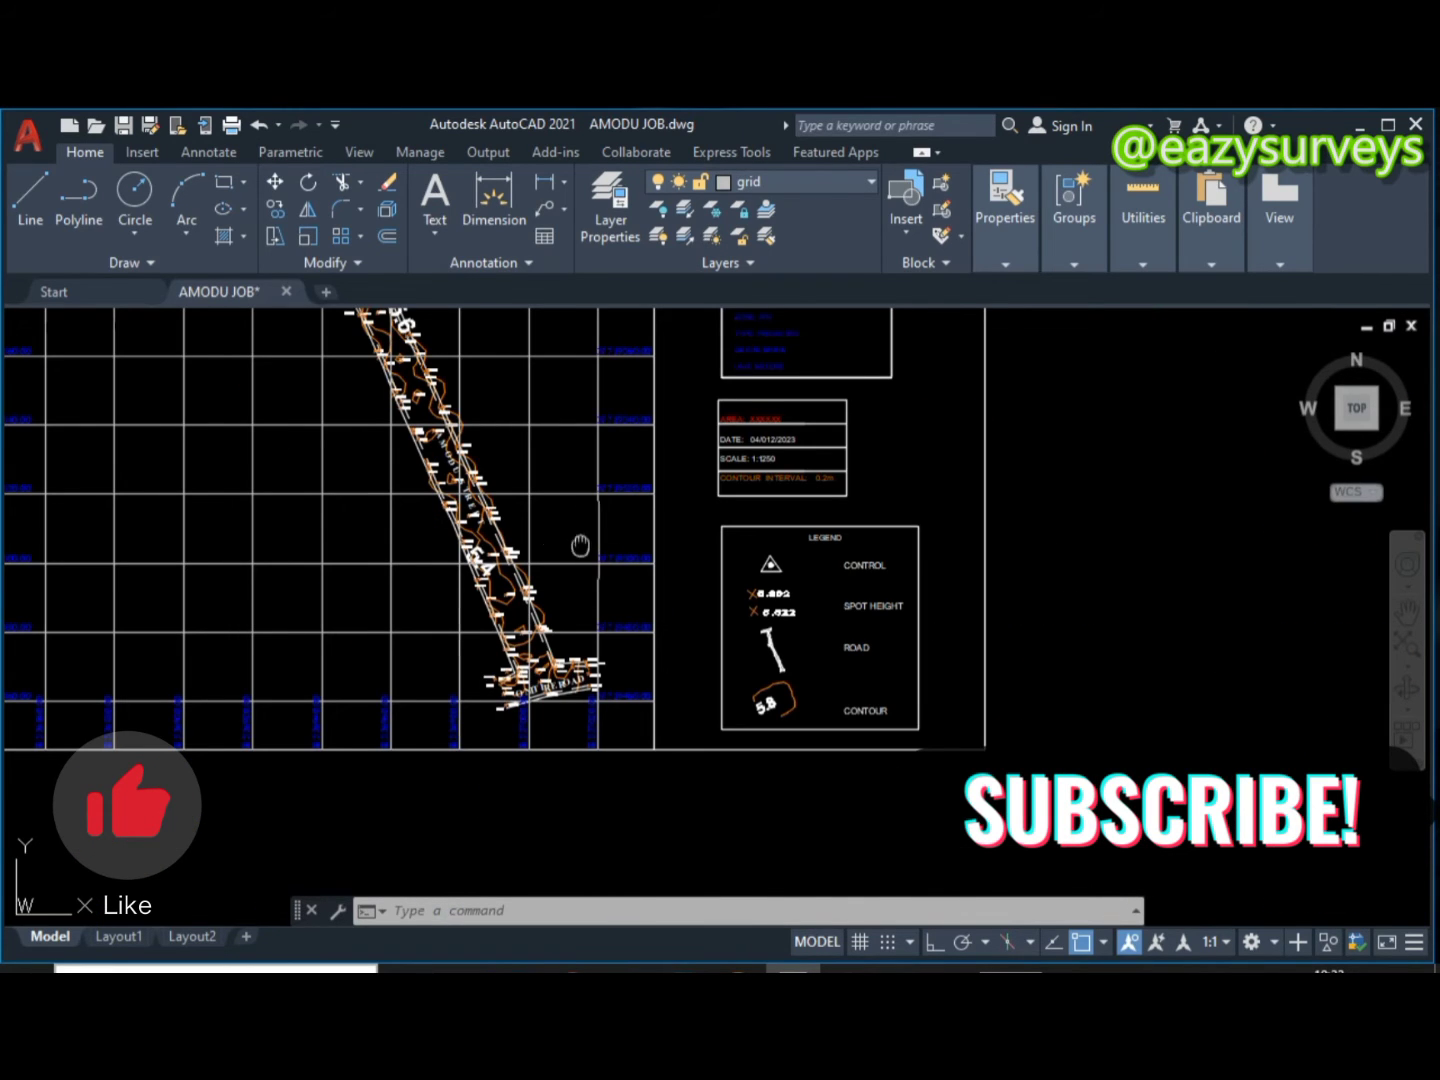
{"action": "middle_click_drag", "start_coordinate": [580, 545], "coordinate": [620, 590]}
{"action": "scroll", "coordinate": [686, 543], "scroll_direction": "up", "scroll_amount": 3}
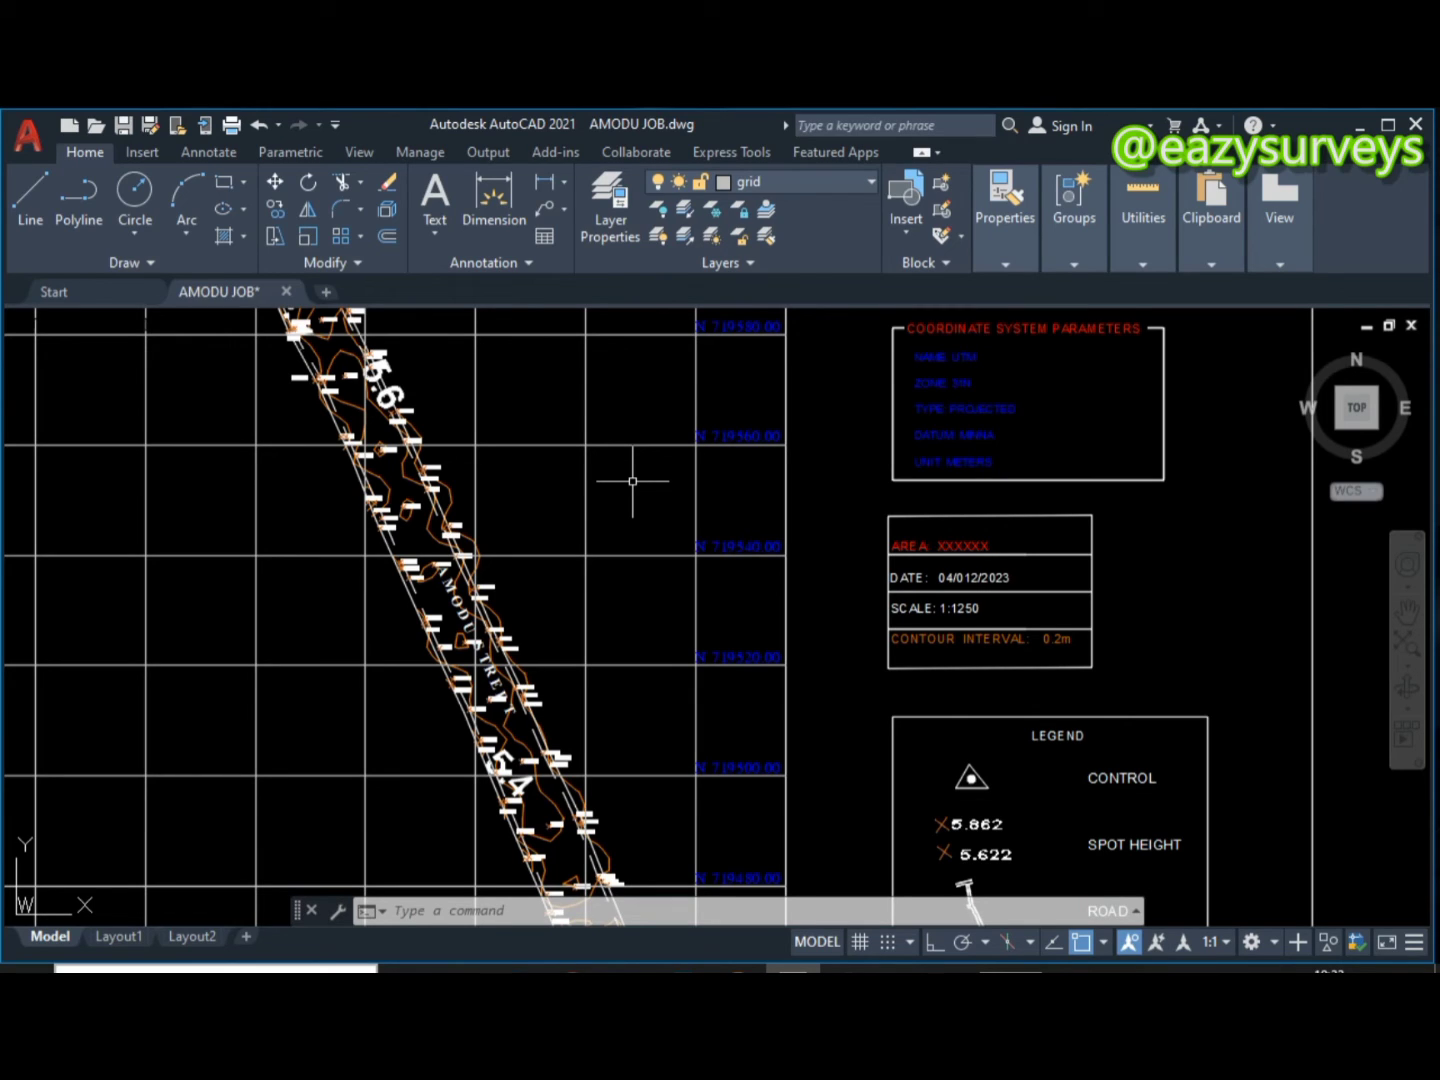
{"action": "middle_click_drag", "start_coordinate": [632, 481], "coordinate": [746, 561]}
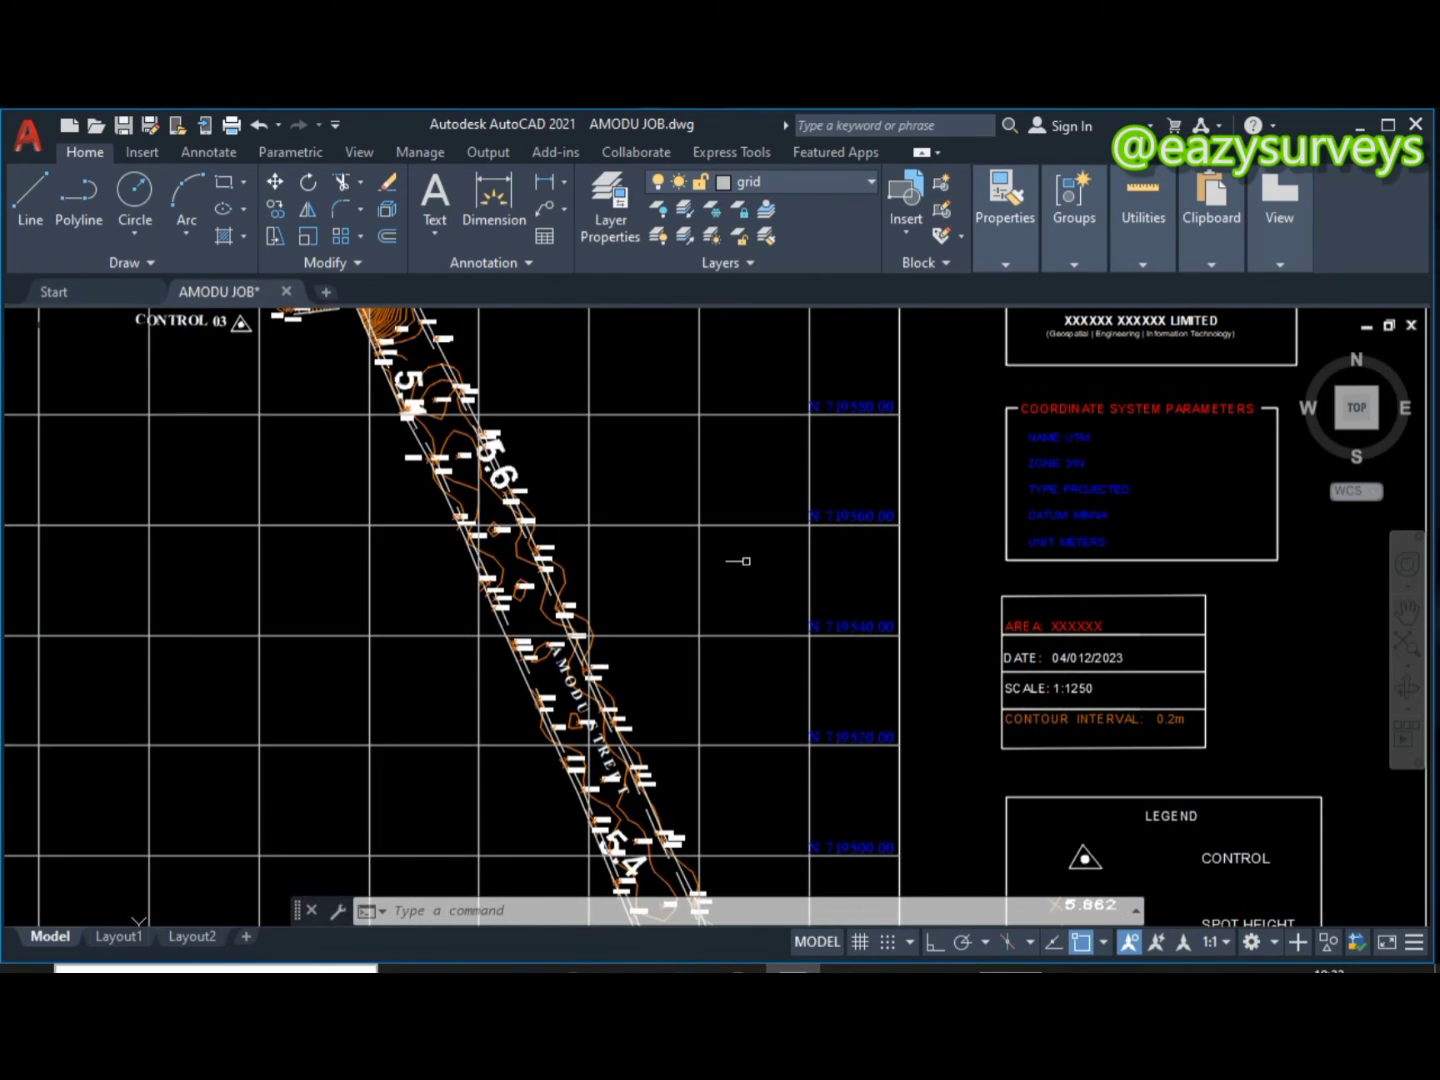